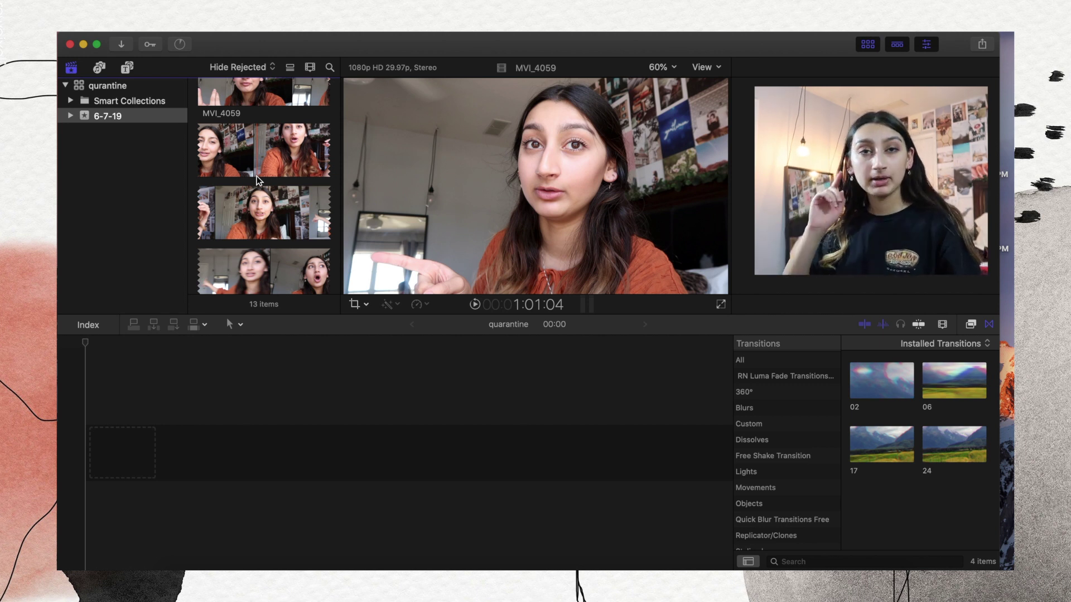
Add the first MVI_4059 clip of the 6-7-19 event to the start of the empty quarantine timeline.
{"action": "scroll", "coordinate": [258, 180], "scroll_direction": "up", "scroll_amount": 3}
{"action": "left_click_drag", "start_coordinate": [233, 217], "coordinate": [165, 431]}
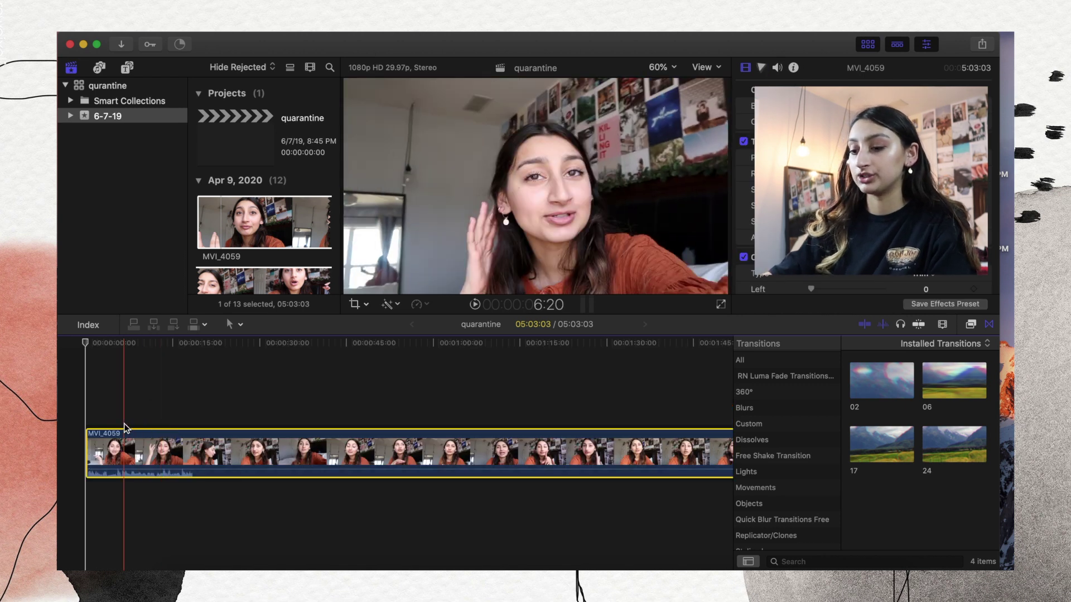
{"action": "key", "text": "XF86AudioMute"}
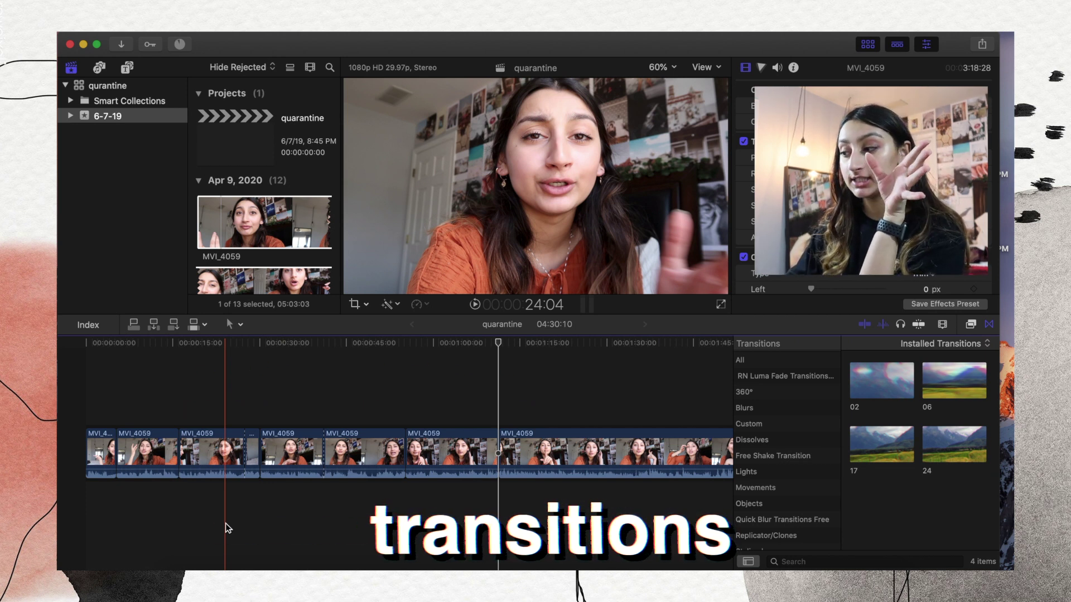
Browse the All, Custom, Blurs and 360° transition categories, and search the installed transitions for "push".
{"action": "left_click", "coordinate": [971, 325]}
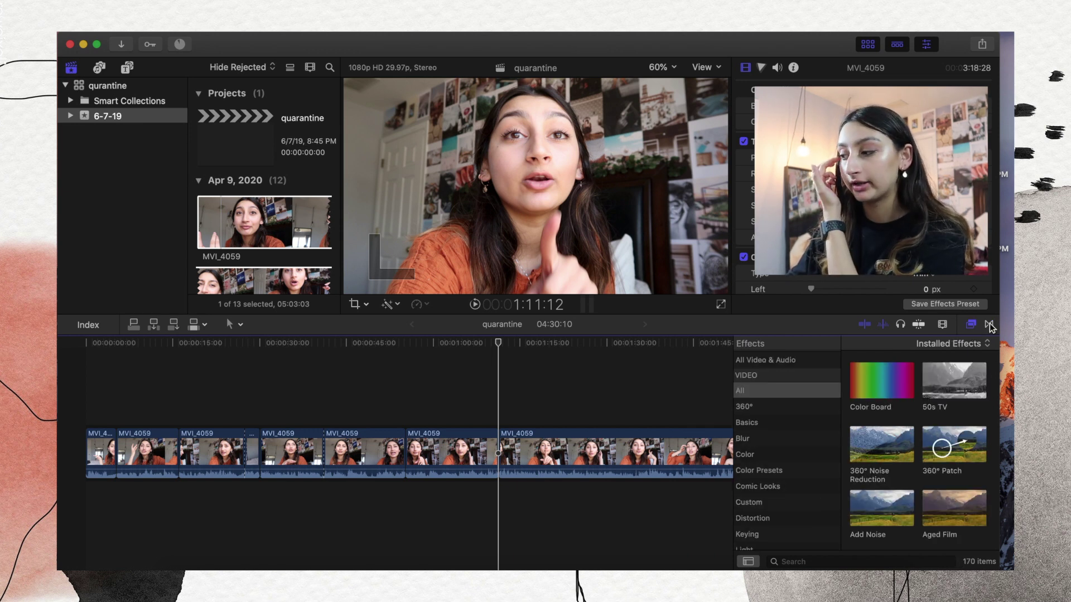
{"action": "left_click", "coordinate": [989, 325]}
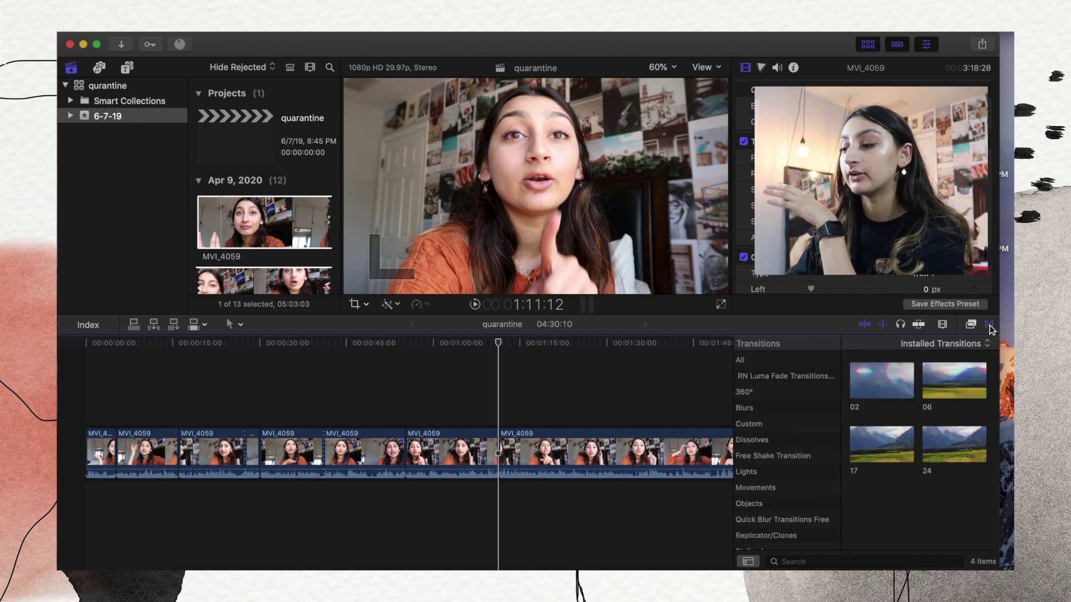
{"action": "left_click", "coordinate": [779, 362]}
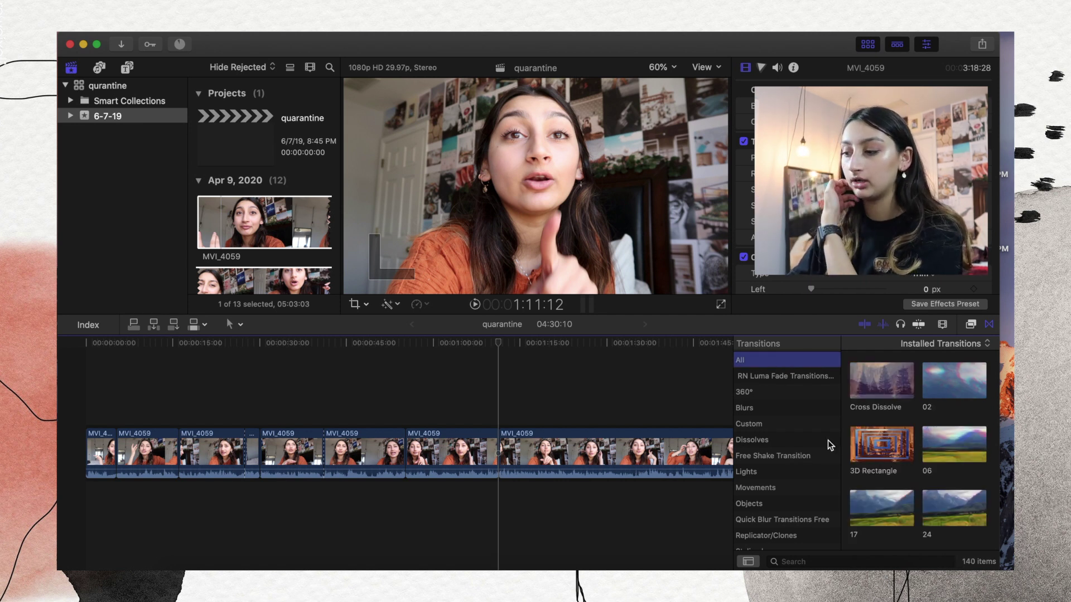
{"action": "left_click", "coordinate": [791, 425]}
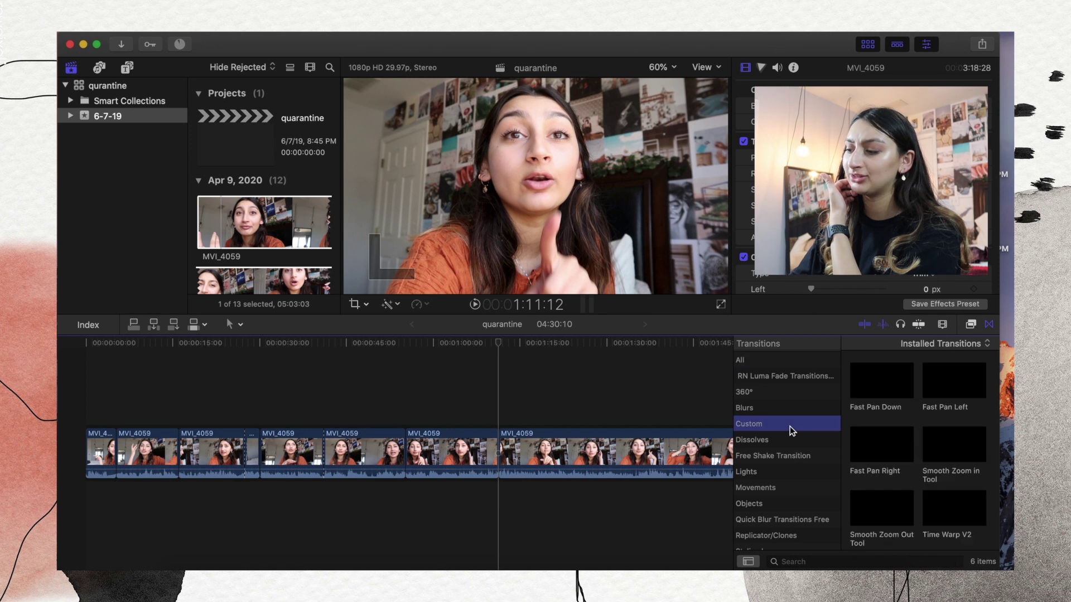
{"action": "left_click", "coordinate": [795, 404]}
{"action": "left_click", "coordinate": [782, 391]}
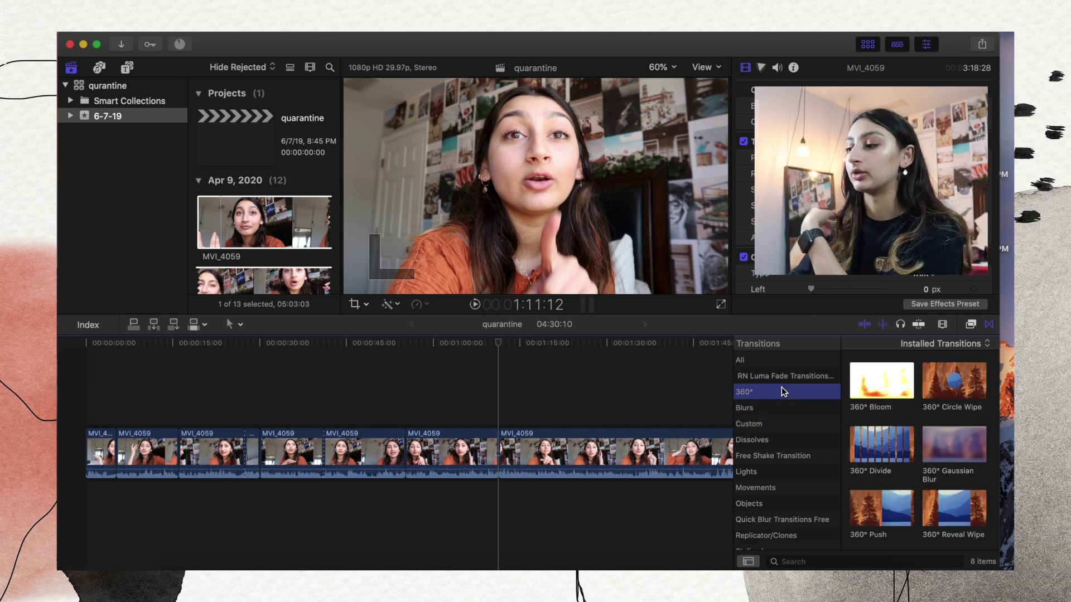
{"action": "type", "text": "push"}
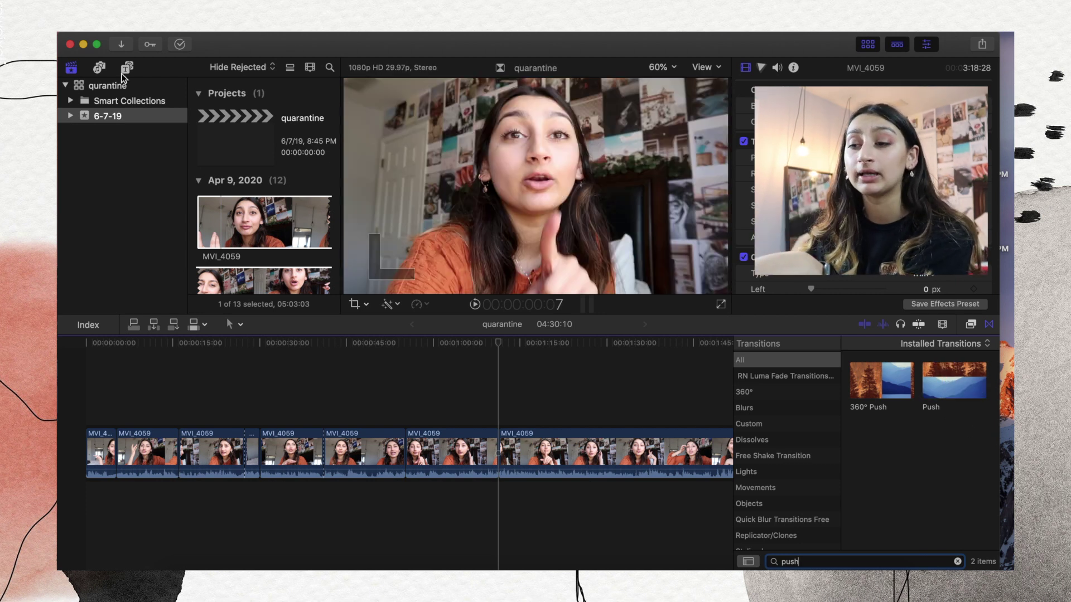
Look through the built-in Sound Effects list, and return to the library clips and the quarantine timeline.
{"action": "left_click", "coordinate": [102, 69]}
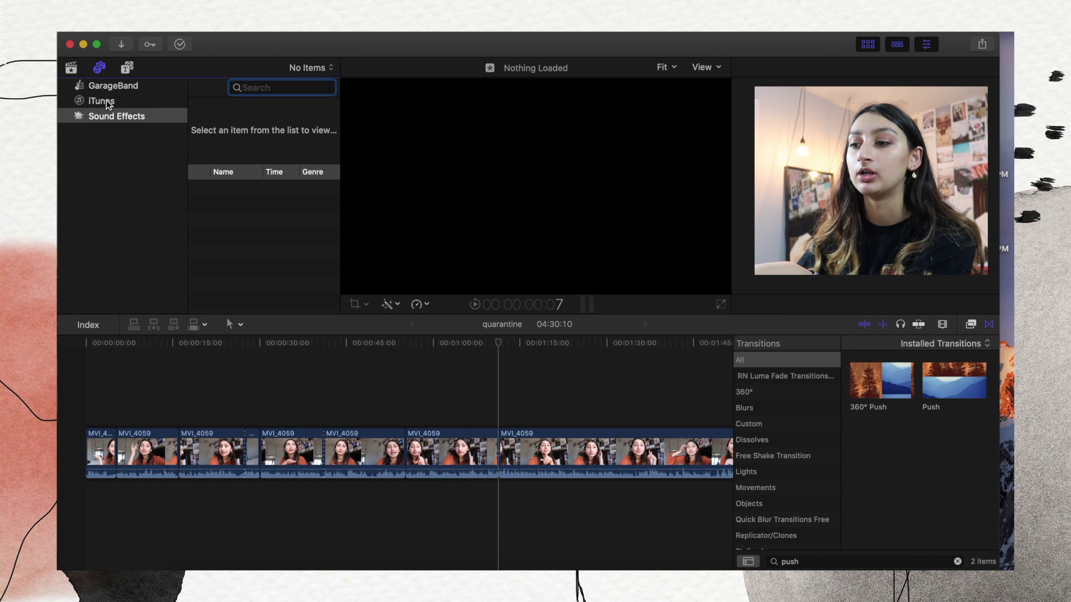
{"action": "left_click", "coordinate": [108, 115]}
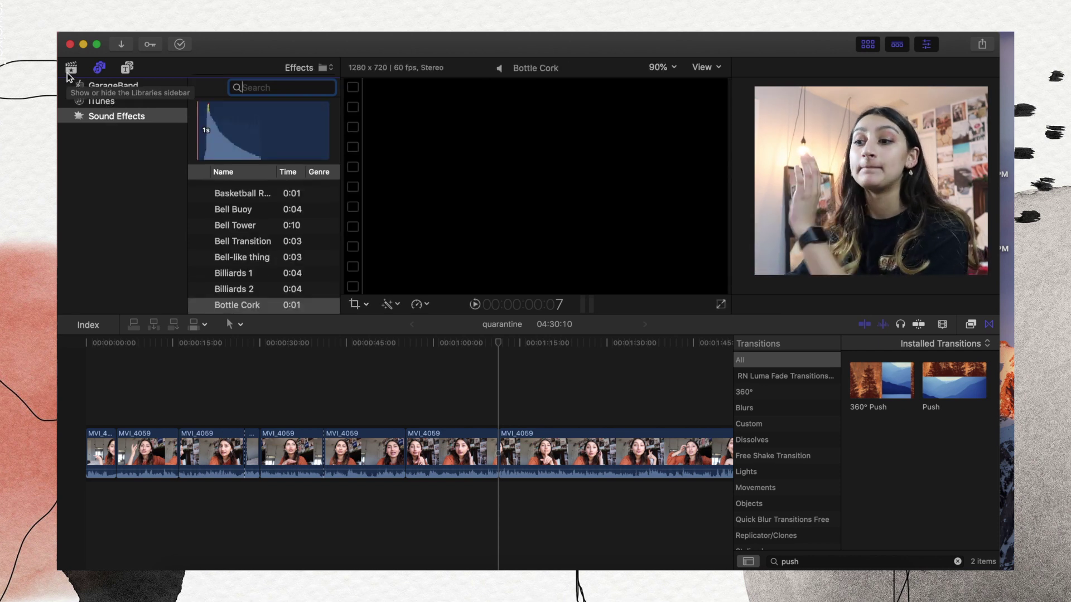
{"action": "left_click", "coordinate": [67, 72]}
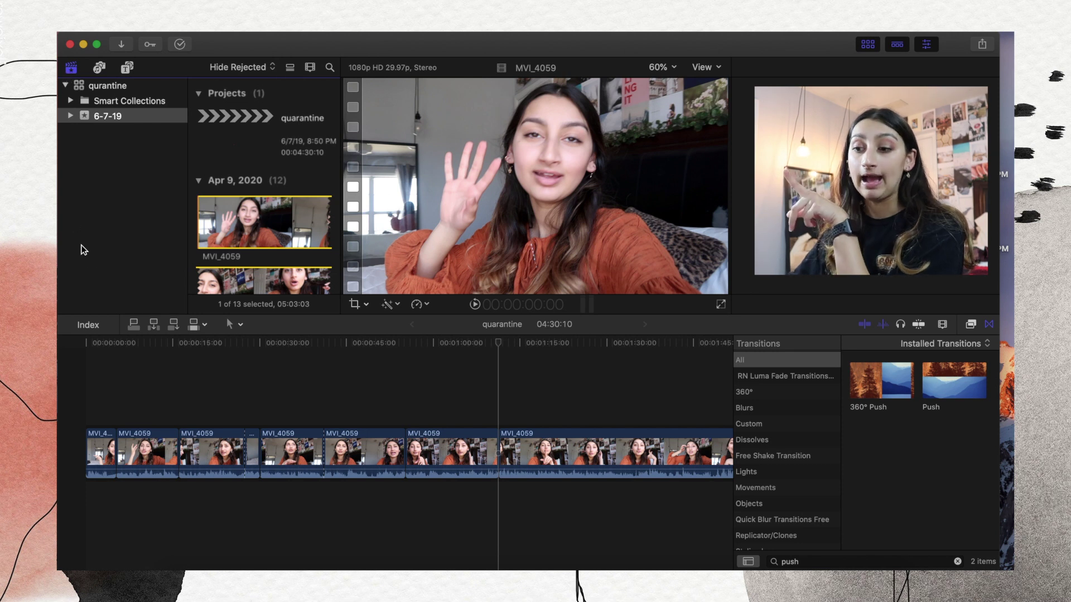
{"action": "left_click", "coordinate": [211, 391]}
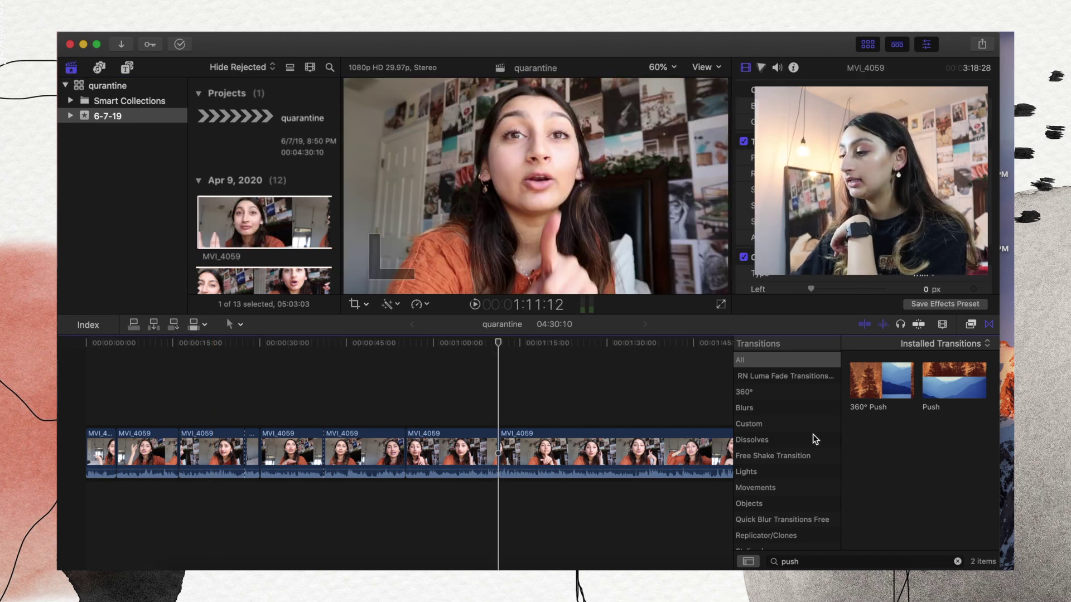
Clear the transition search and look at the transitions in the RN Luma Fade Transitions category.
{"action": "left_click", "coordinate": [787, 378]}
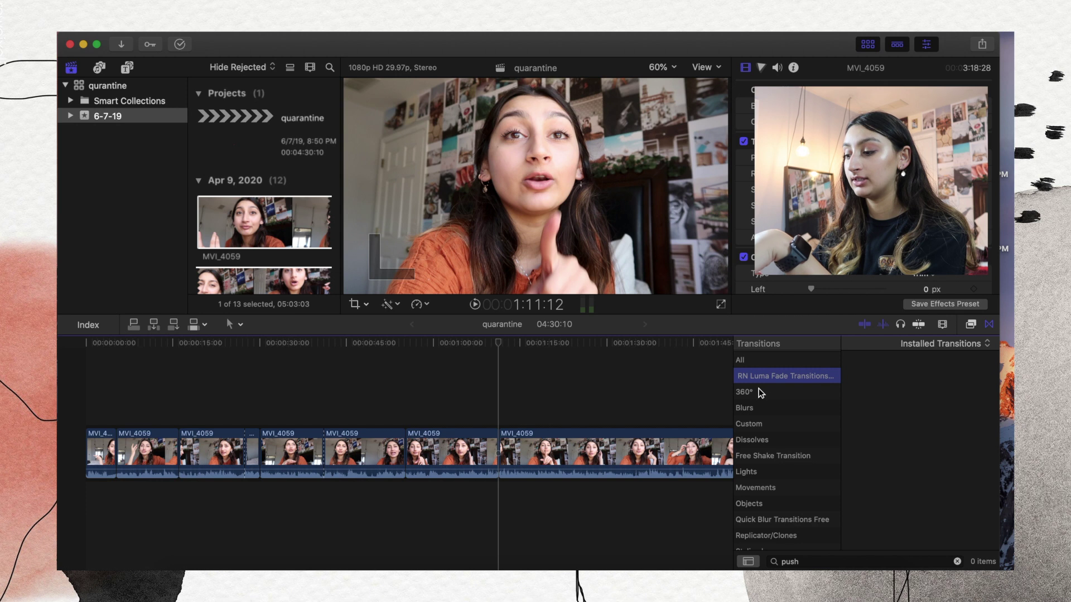
{"action": "left_click", "coordinate": [957, 562]}
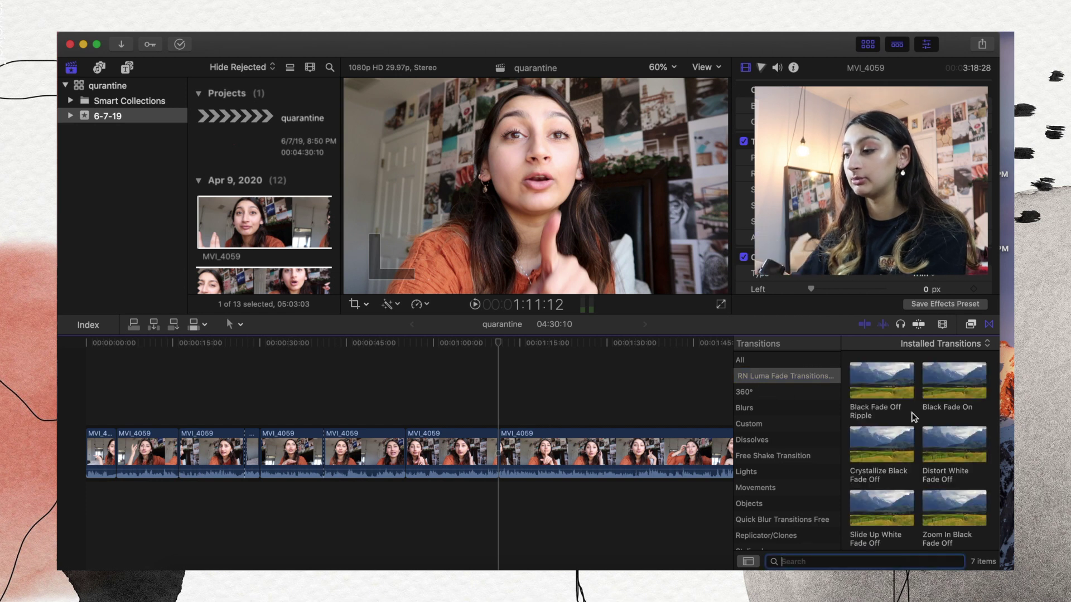
{"action": "left_click", "coordinate": [862, 378]}
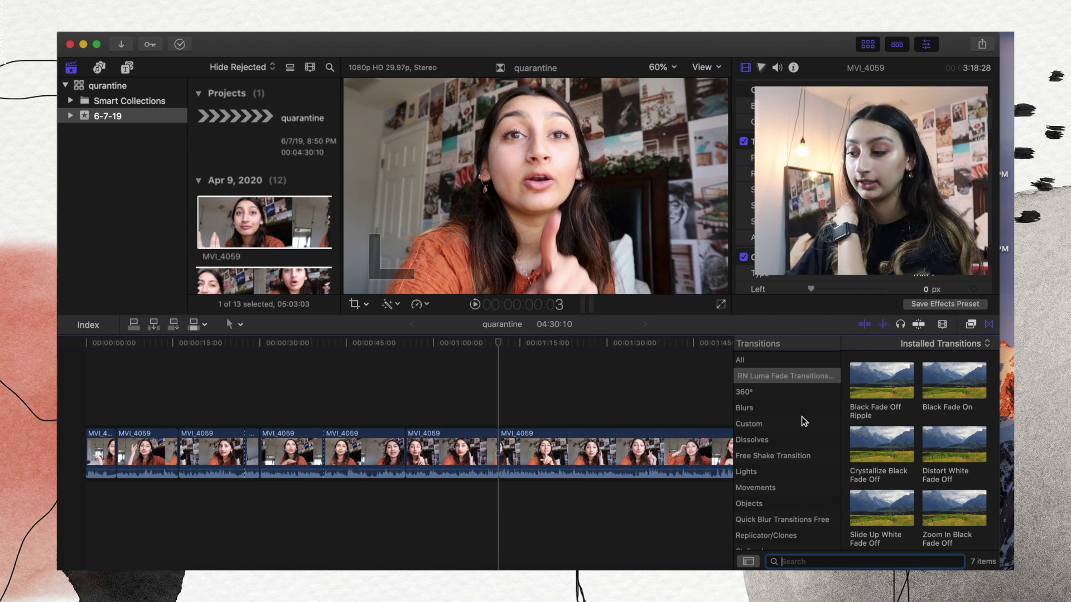
Preview the Fast Pan Down, Fast Pan Left and Smooth Zoom in Tool transitions in the Custom category.
{"action": "left_click", "coordinate": [771, 424]}
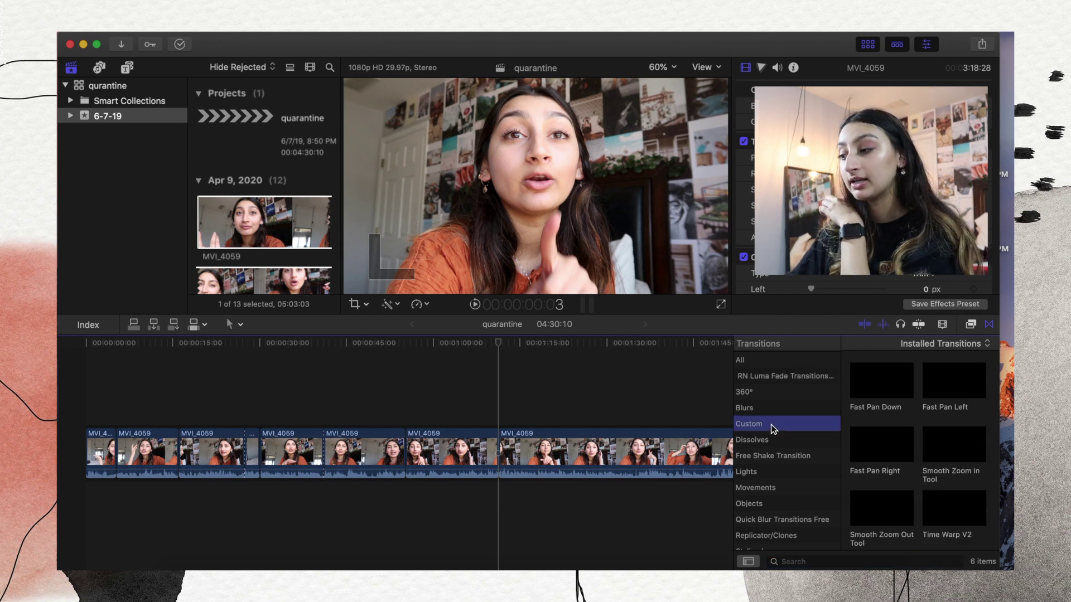
{"action": "mouse_move", "coordinate": [870, 385]}
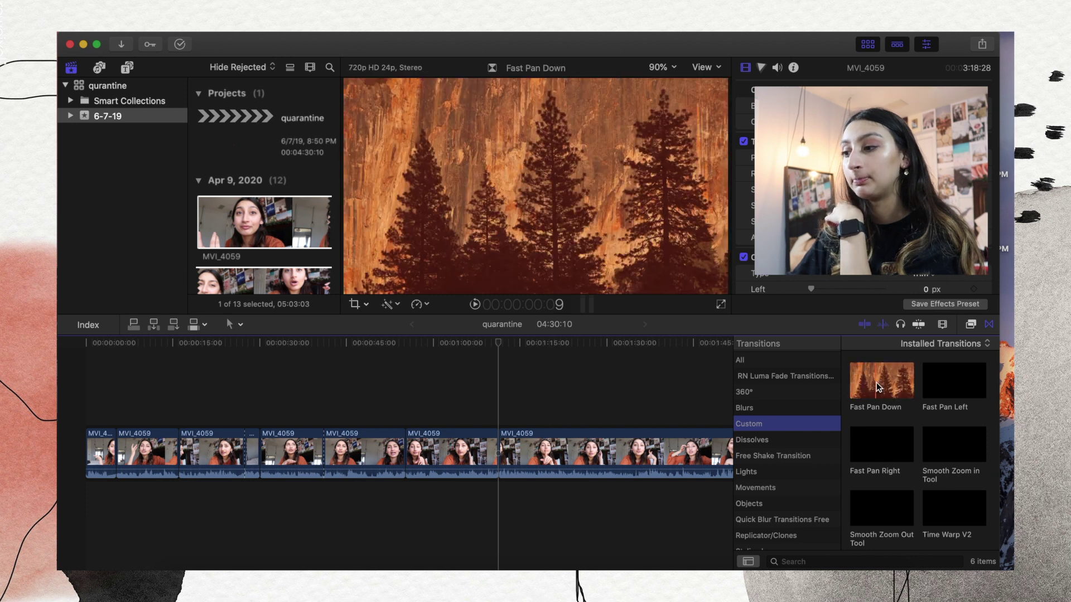
{"action": "mouse_move", "coordinate": [935, 382]}
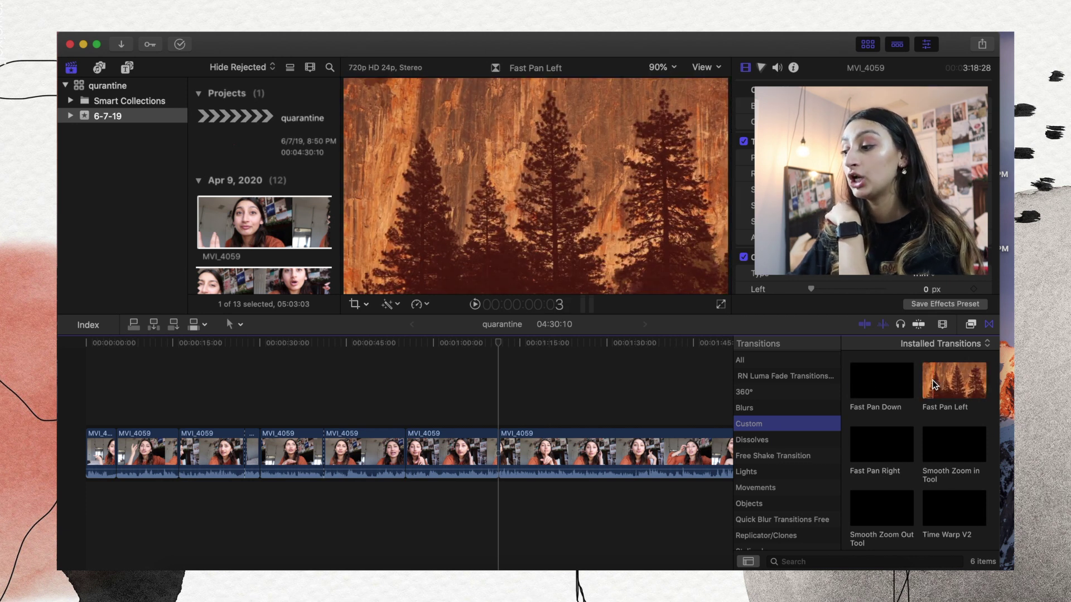
{"action": "mouse_move", "coordinate": [932, 447]}
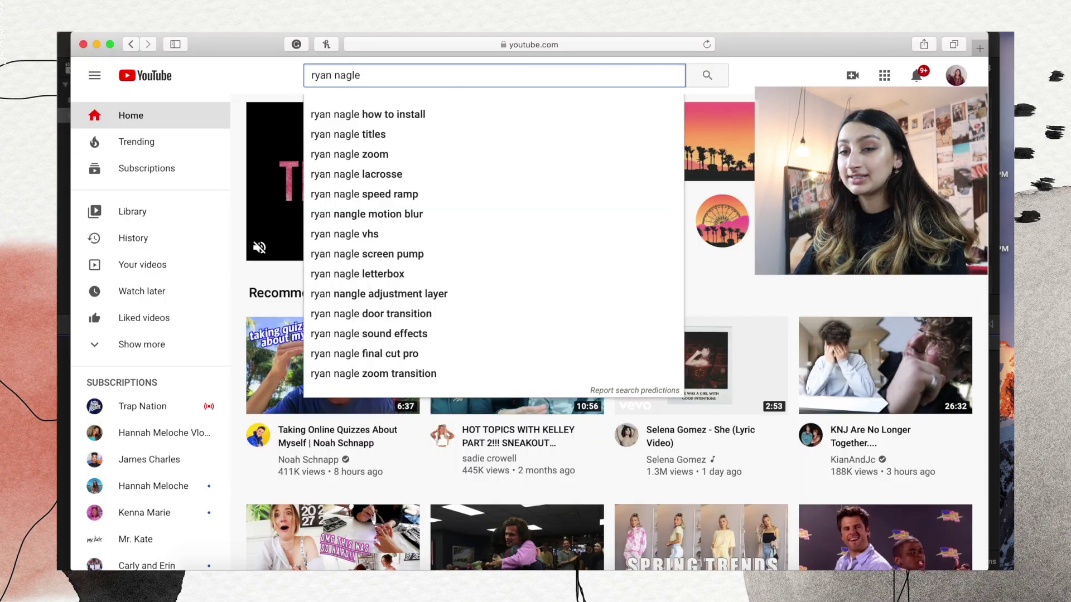
Search YouTube for "ryan nagle" and look through the uploaded videos on the RyanNangle channel.
{"action": "key", "text": "Escape"}
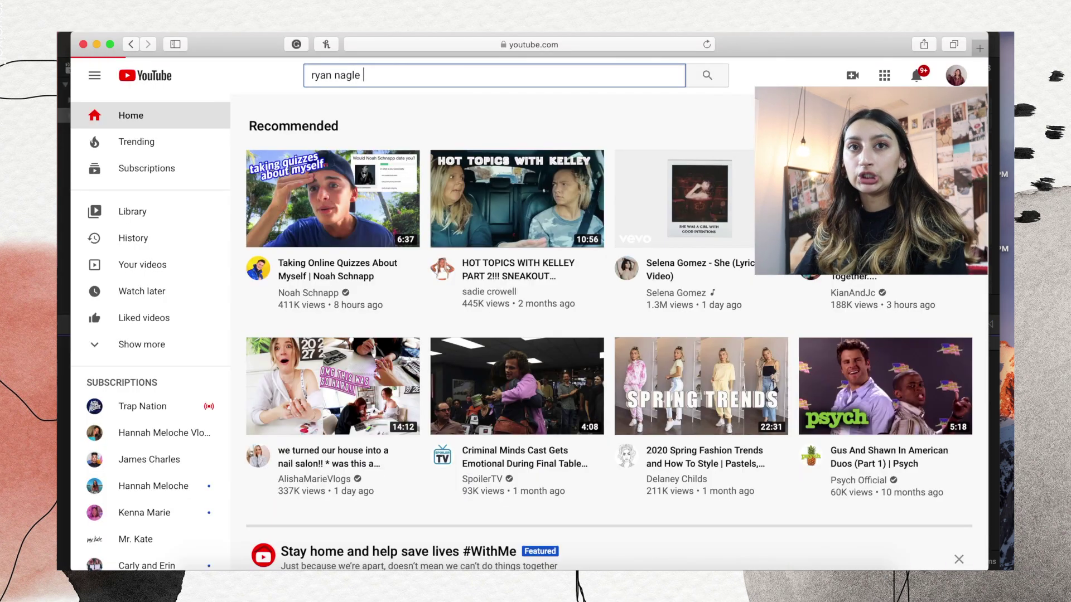
{"action": "key", "text": "Return"}
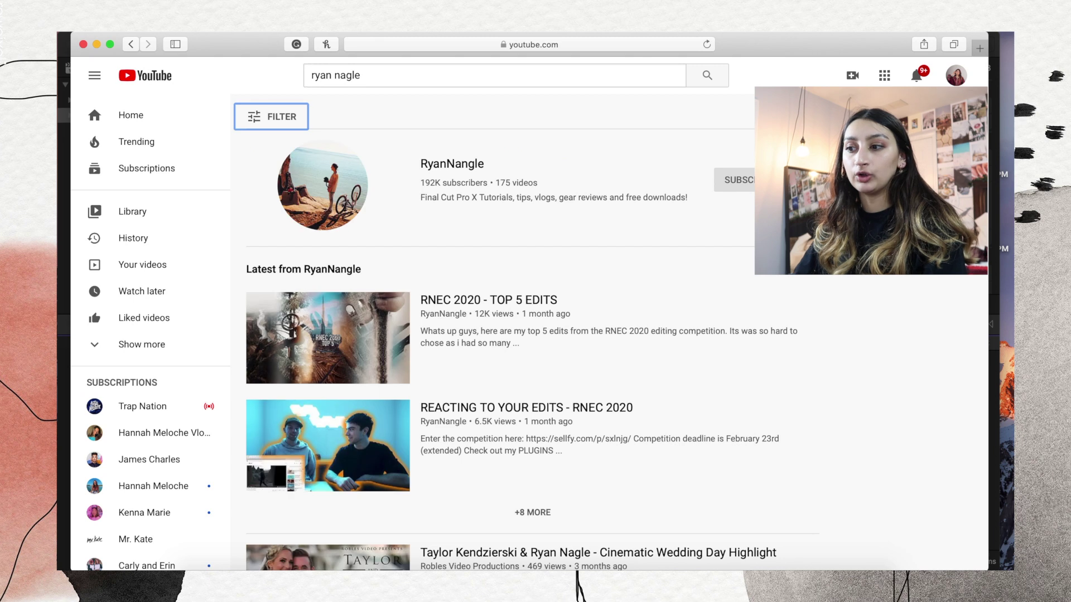
{"action": "left_click", "coordinate": [347, 198]}
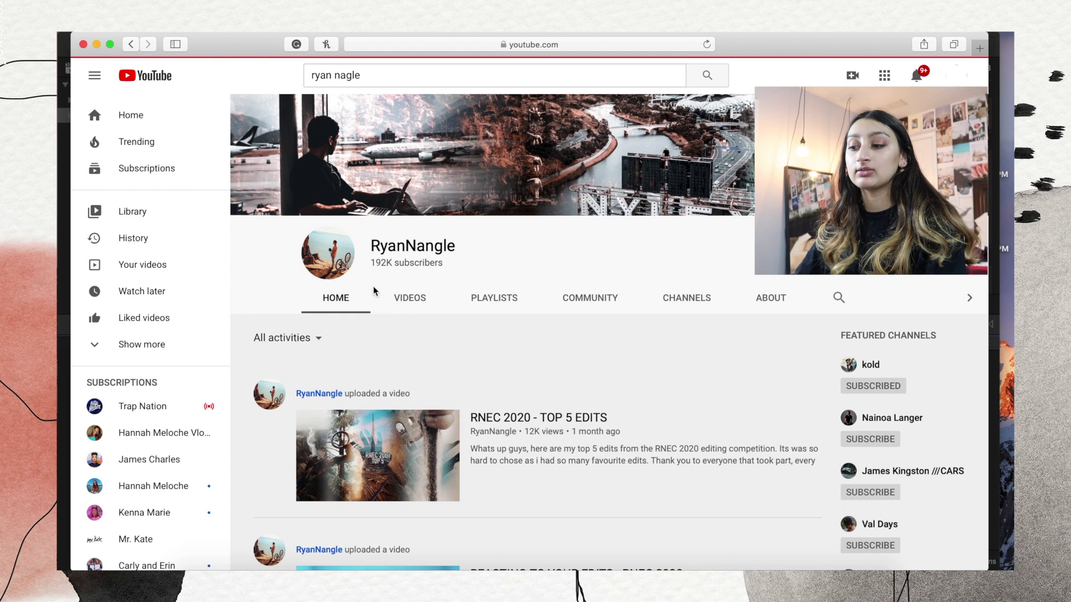
{"action": "left_click", "coordinate": [401, 301]}
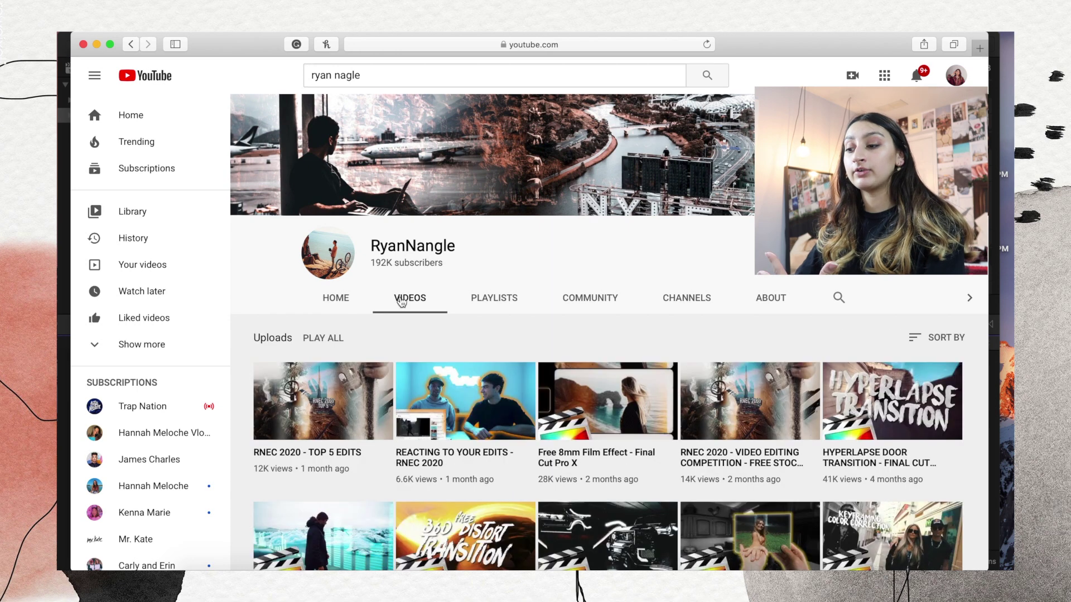
{"action": "scroll", "coordinate": [505, 471], "scroll_direction": "down", "scroll_amount": 10}
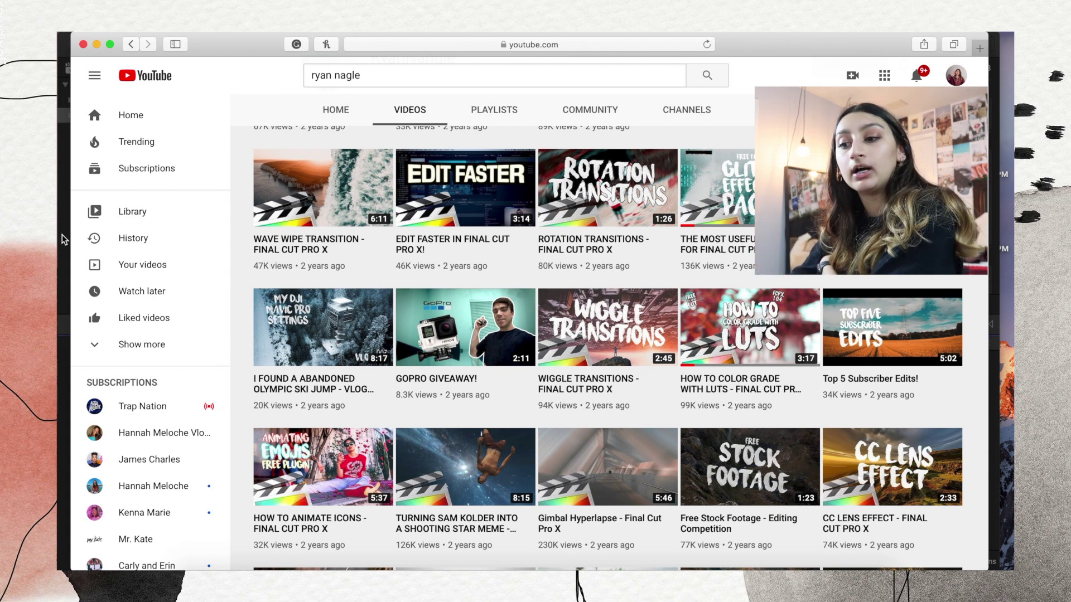
Search YouTube for "kingtutspro" and look through the uploaded videos on the KingTutsPro channel.
{"action": "triple_click", "coordinate": [369, 78]}
{"action": "type", "text": "kingtu"}
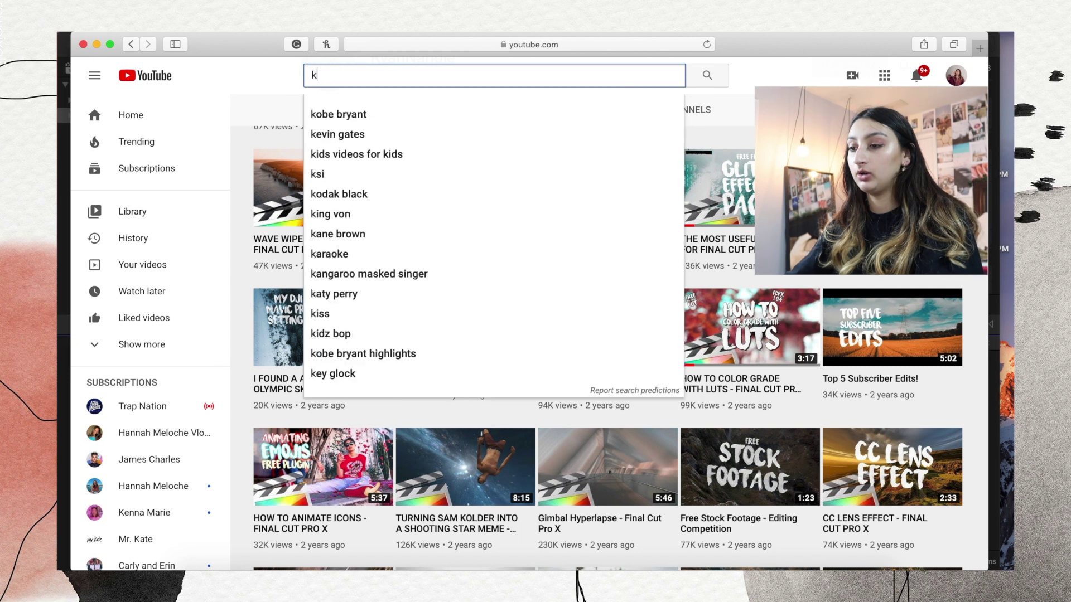
{"action": "key", "text": "Down"}
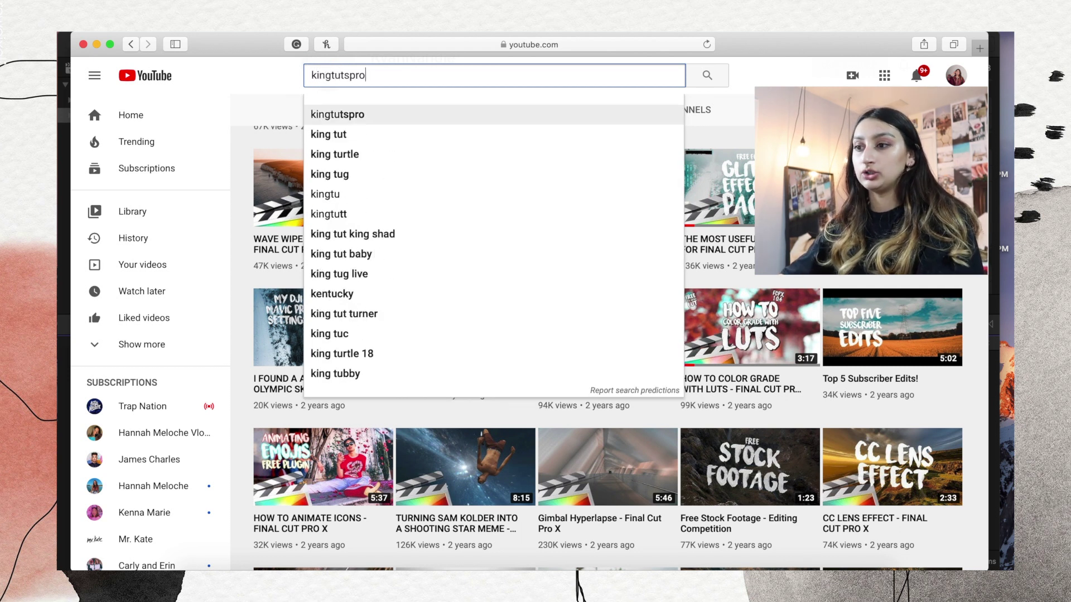
{"action": "key", "text": "Return"}
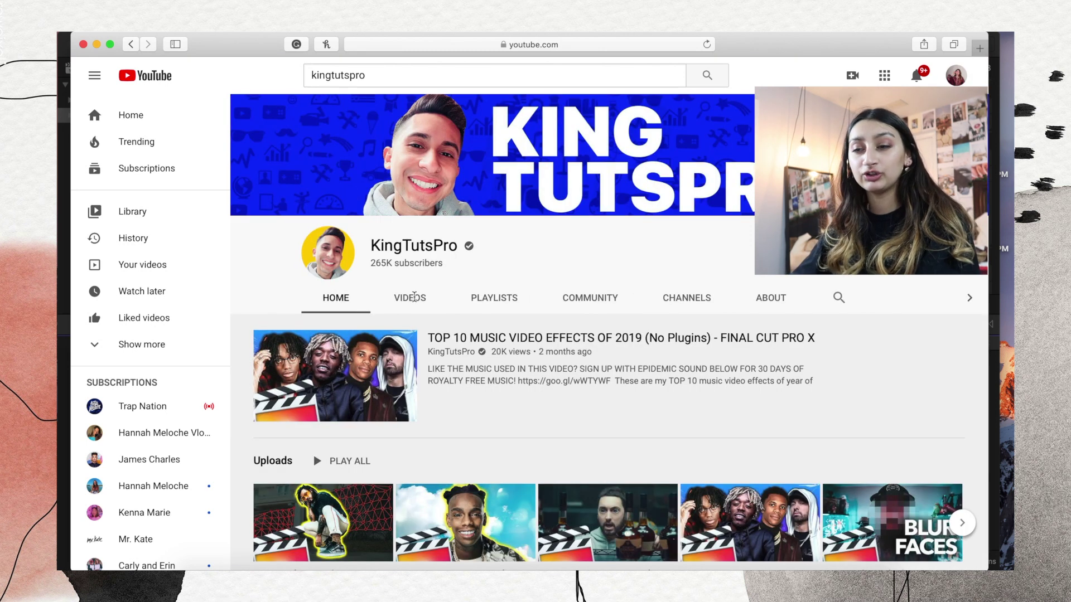
{"action": "left_click", "coordinate": [413, 302]}
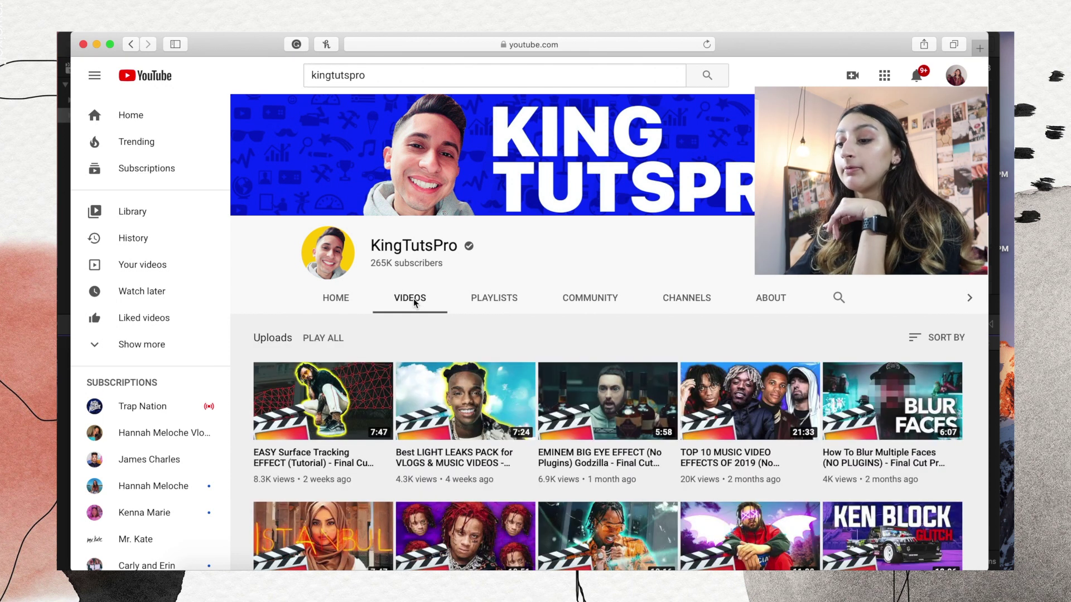
{"action": "scroll", "coordinate": [522, 451], "scroll_direction": "down", "scroll_amount": 5}
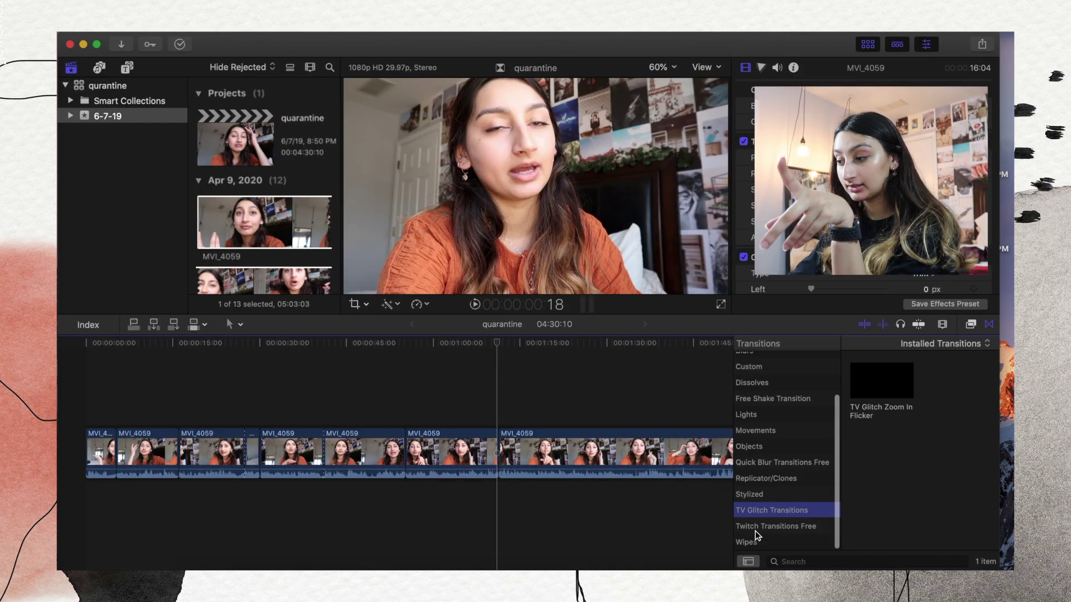
Show the Twitch Transitions Free category in Final Cut Pro and split the long MVI_4059 clip at about 1:41:09.
{"action": "left_click", "coordinate": [754, 529]}
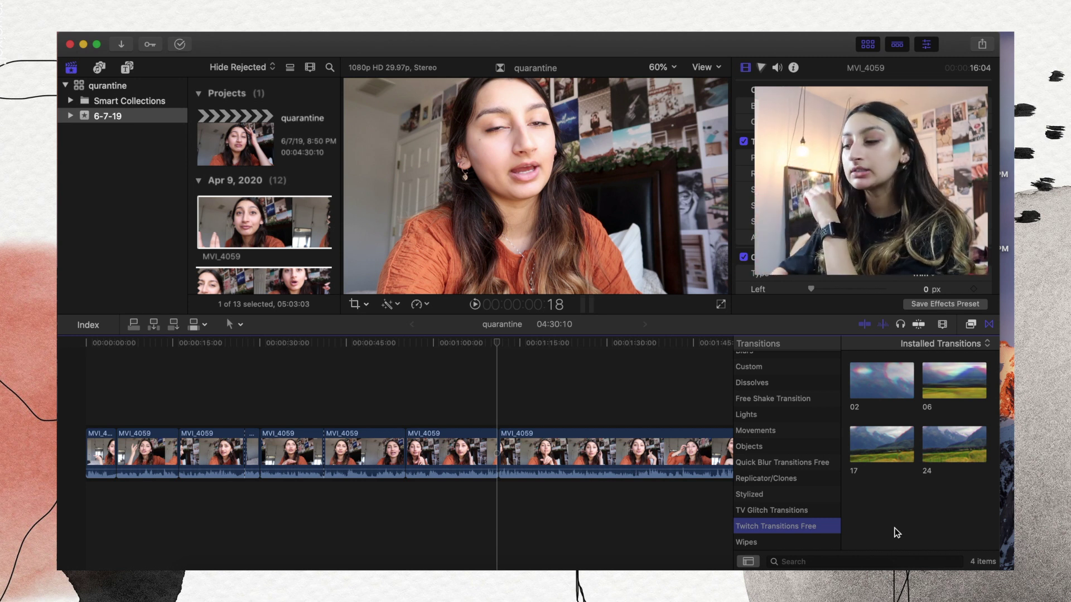
{"action": "left_click", "coordinate": [578, 551]}
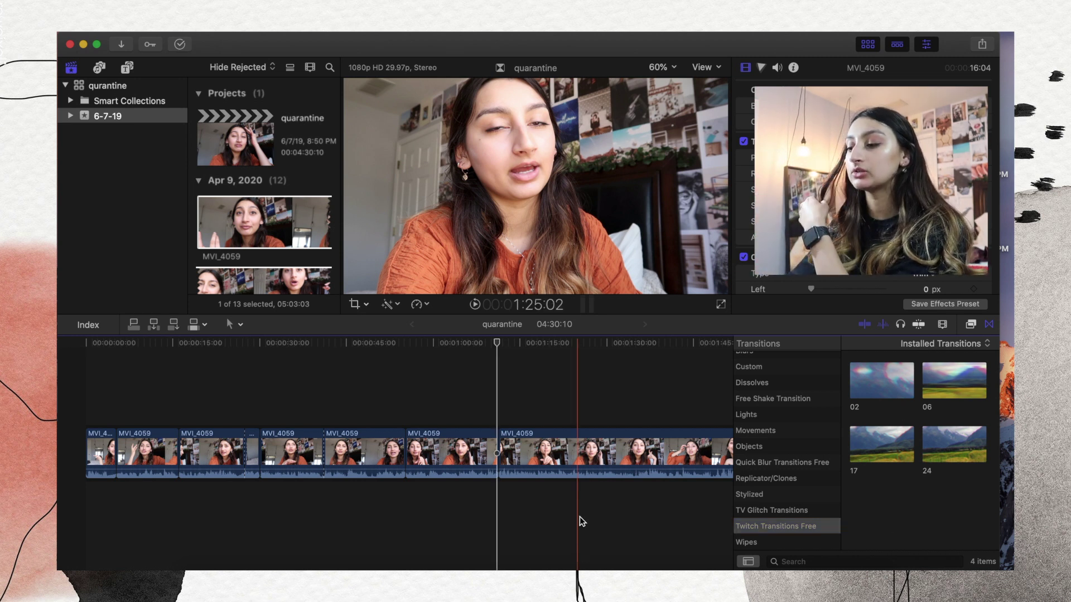
{"action": "scroll", "coordinate": [580, 517], "scroll_direction": "right", "scroll_amount": 8}
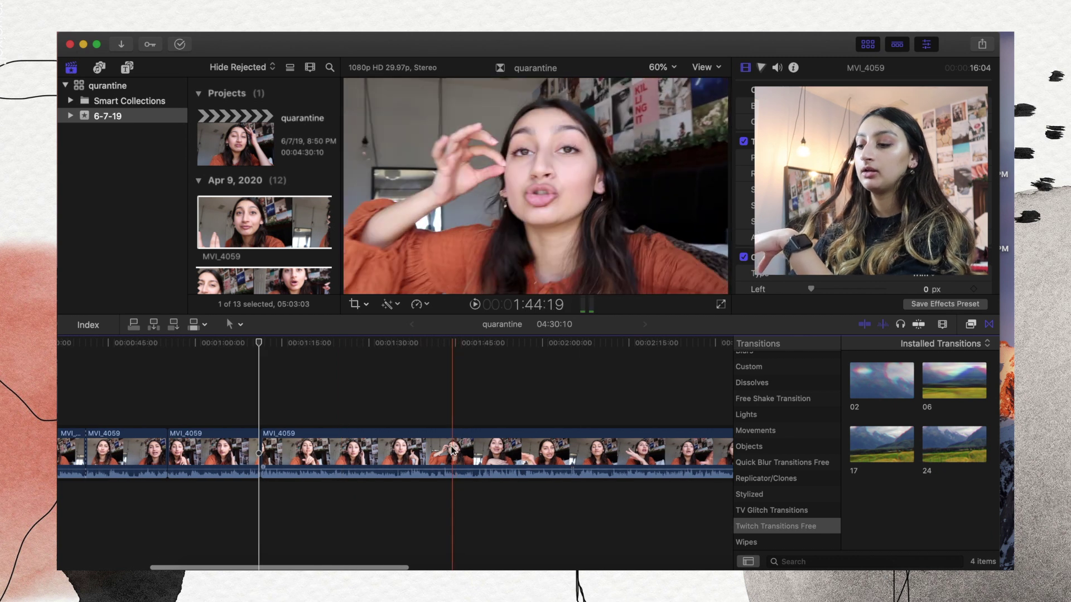
{"action": "left_click", "coordinate": [435, 453]}
{"action": "key", "text": "cmd+b"}
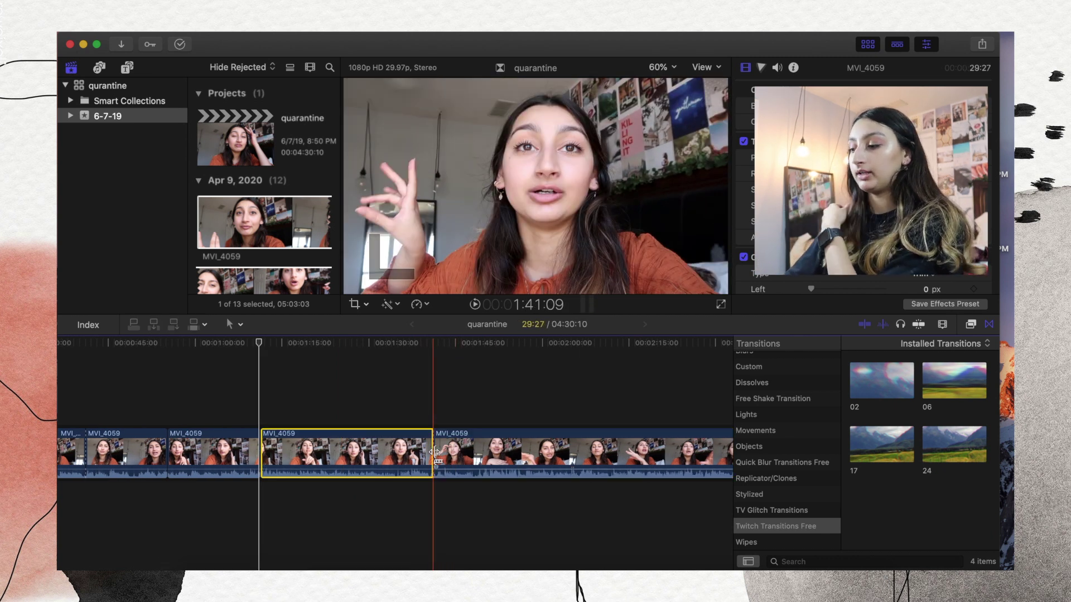
Add the 06 transition at the new cut between the MVI_4059 clips and lengthen it to 2:12.
{"action": "key", "text": "cmd+t"}
{"action": "key", "text": "cmd+equal"}
{"action": "key", "text": "cmd+equal"}
{"action": "key", "text": "cmd+equal"}
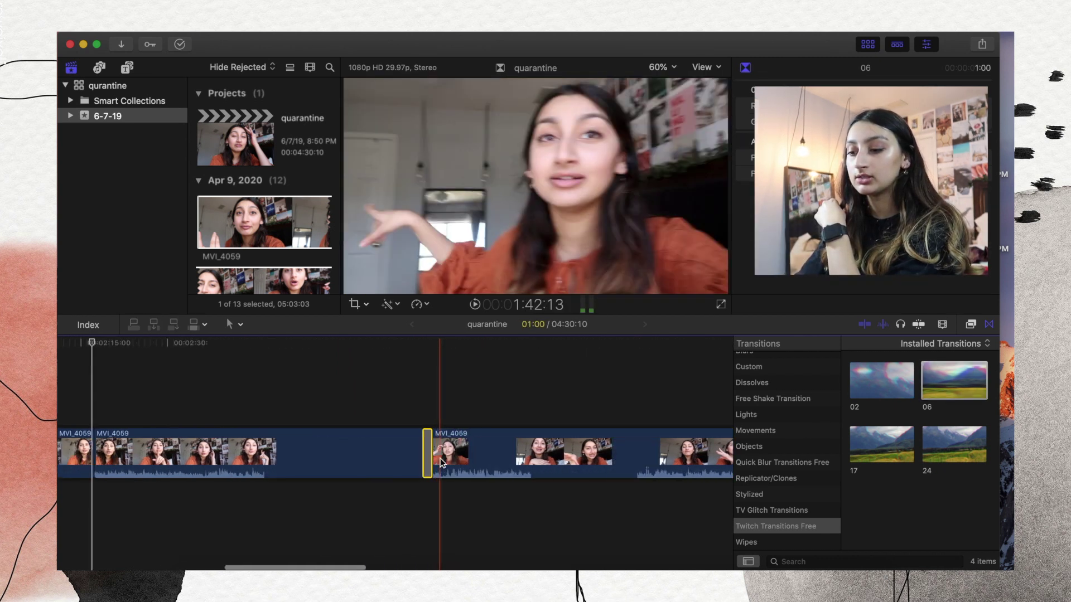
{"action": "left_click_drag", "start_coordinate": [357, 455], "coordinate": [337, 453]}
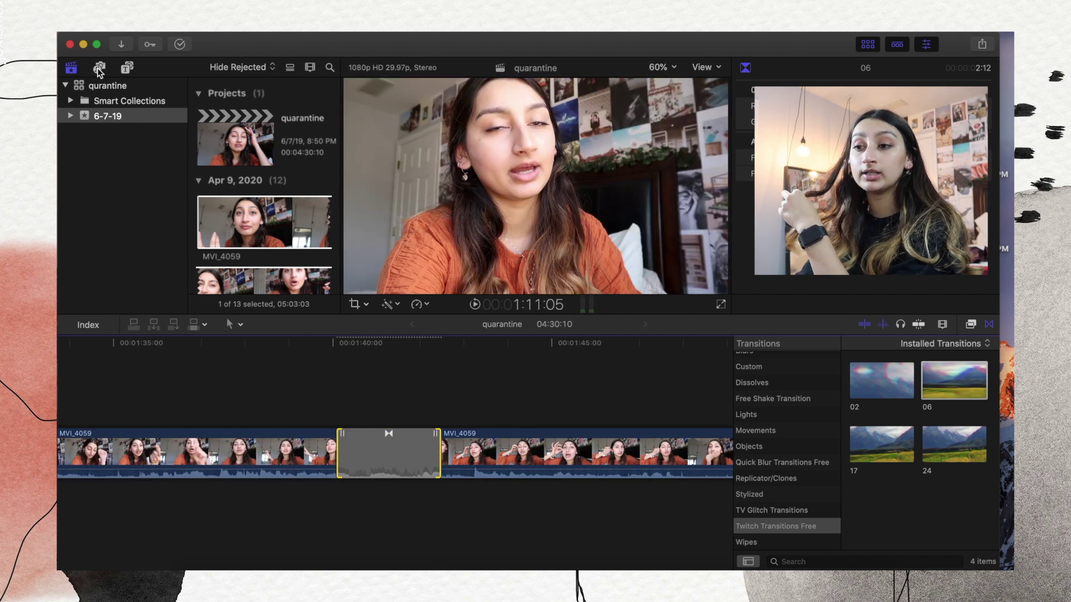
Import the camera sound effect and place a short section of it below the MVI_4059 clips, adjusting its position and length.
{"action": "left_click", "coordinate": [121, 45]}
{"action": "left_click", "coordinate": [954, 545]}
{"action": "left_click_drag", "start_coordinate": [223, 243], "coordinate": [360, 498]}
{"action": "left_click_drag", "start_coordinate": [346, 452], "coordinate": [371, 452]}
{"action": "left_click_drag", "start_coordinate": [373, 497], "coordinate": [390, 496]}
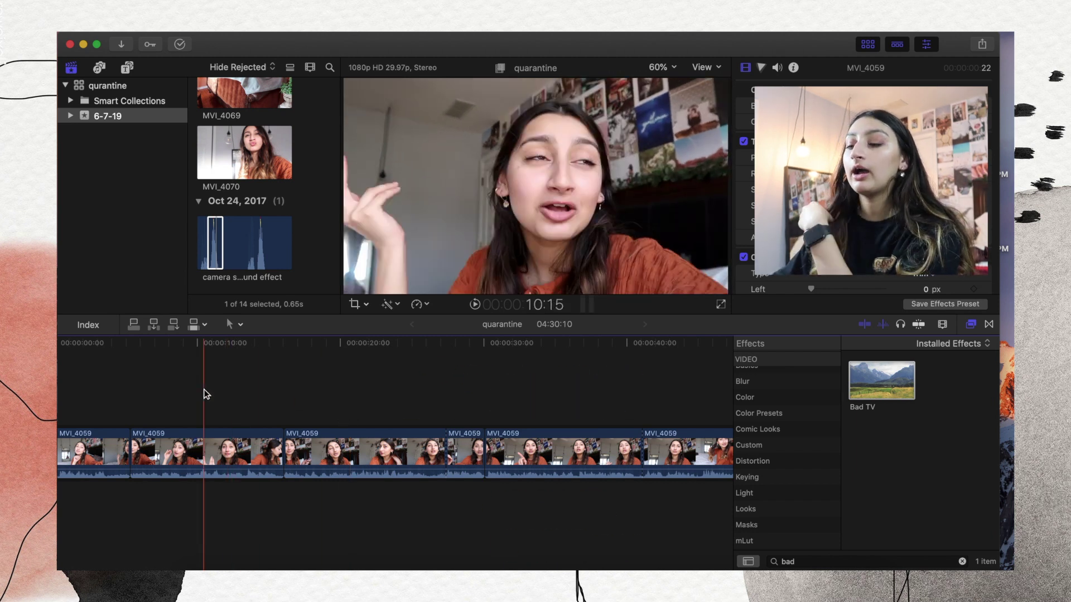
Connect a Basic Title above the second MVI_4059 clip at about 9:06.
{"action": "scroll", "coordinate": [205, 390], "scroll_direction": "left", "scroll_amount": 3}
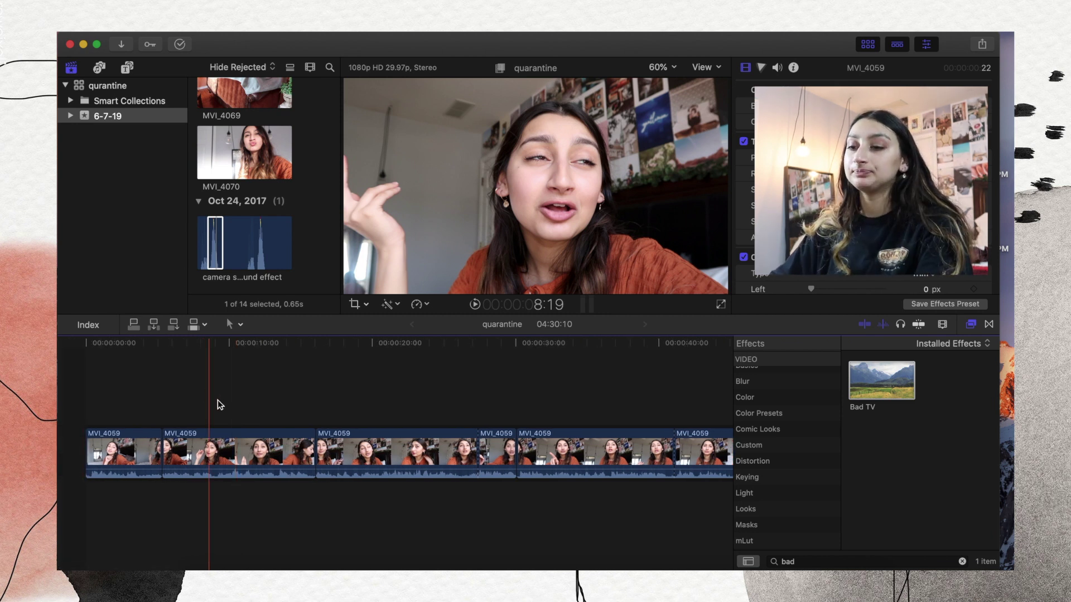
{"action": "left_click", "coordinate": [217, 401]}
{"action": "left_click", "coordinate": [128, 68]}
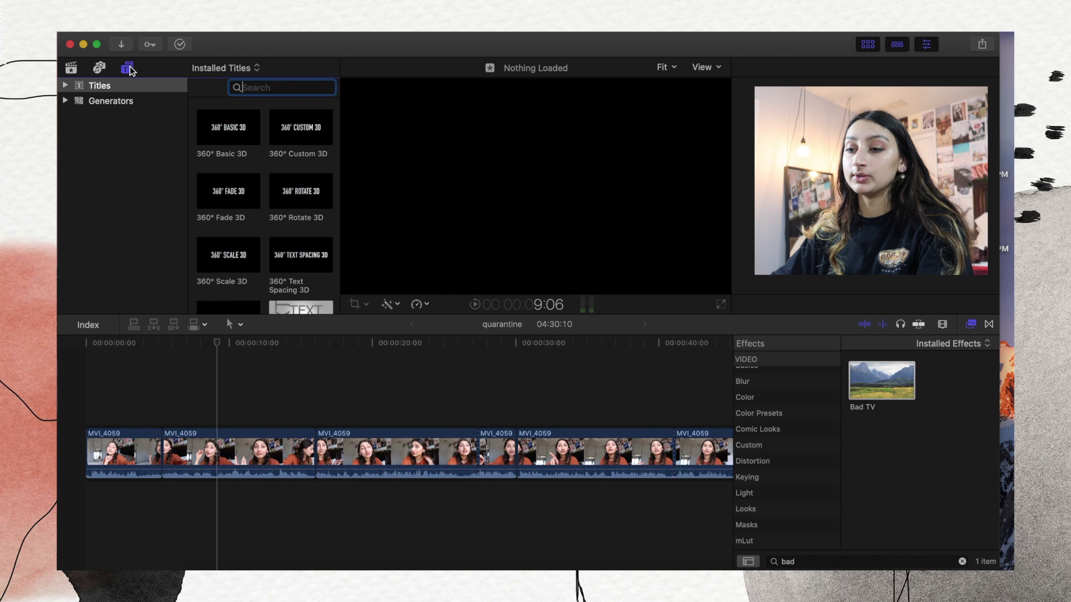
{"action": "left_click", "coordinate": [301, 191]}
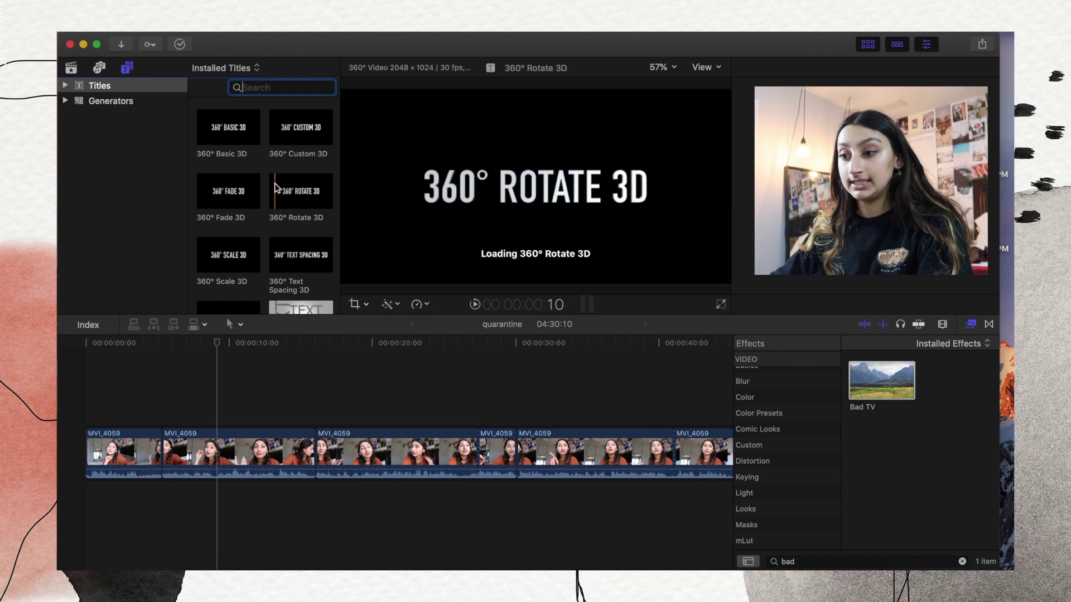
{"action": "scroll", "coordinate": [299, 235], "scroll_direction": "down", "scroll_amount": 5}
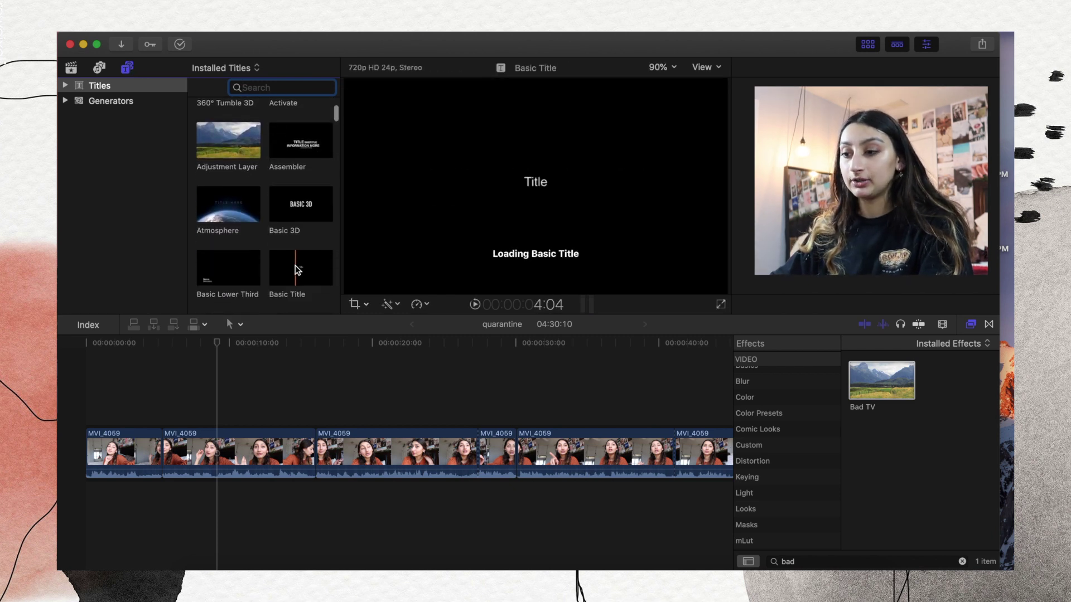
{"action": "left_click", "coordinate": [296, 262]}
{"action": "key", "text": "q"}
Play part of the Basic Title and shorten it to 4:24 by trimming its end.
{"action": "left_click", "coordinate": [229, 416]}
{"action": "key", "text": "space"}
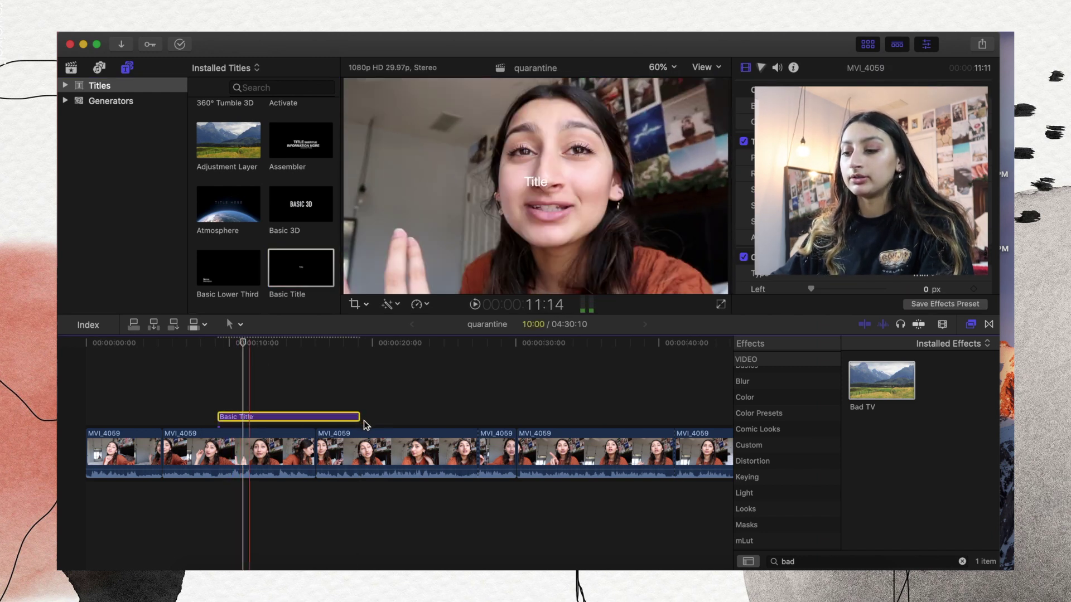
{"action": "left_click_drag", "start_coordinate": [358, 418], "coordinate": [285, 416]}
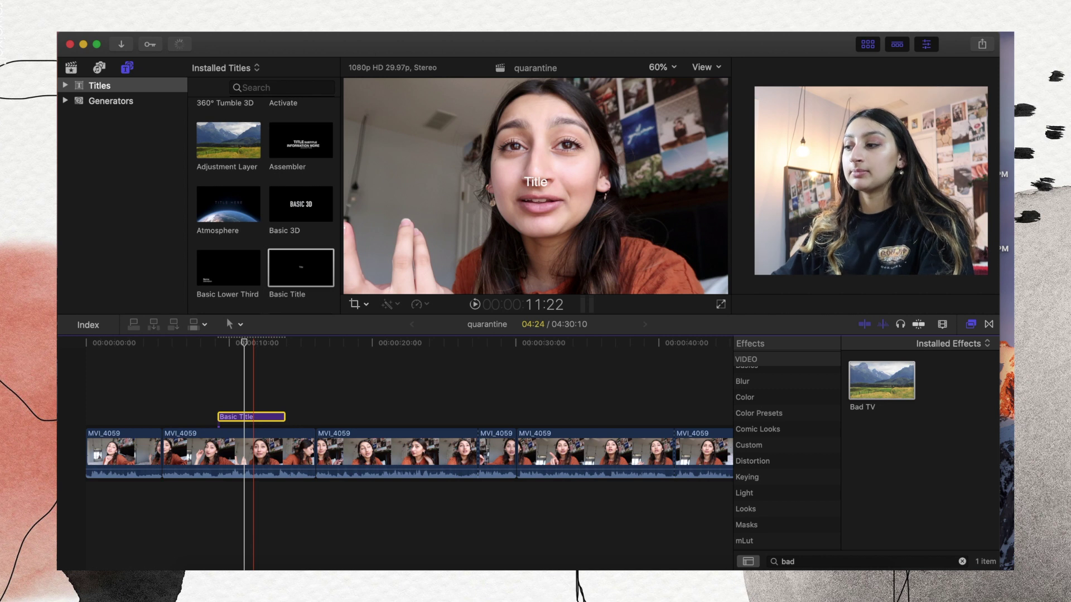
Replace the Basic Title's placeholder text with "quarantine".
{"action": "left_click", "coordinate": [253, 417]}
{"action": "double_click", "coordinate": [254, 417]}
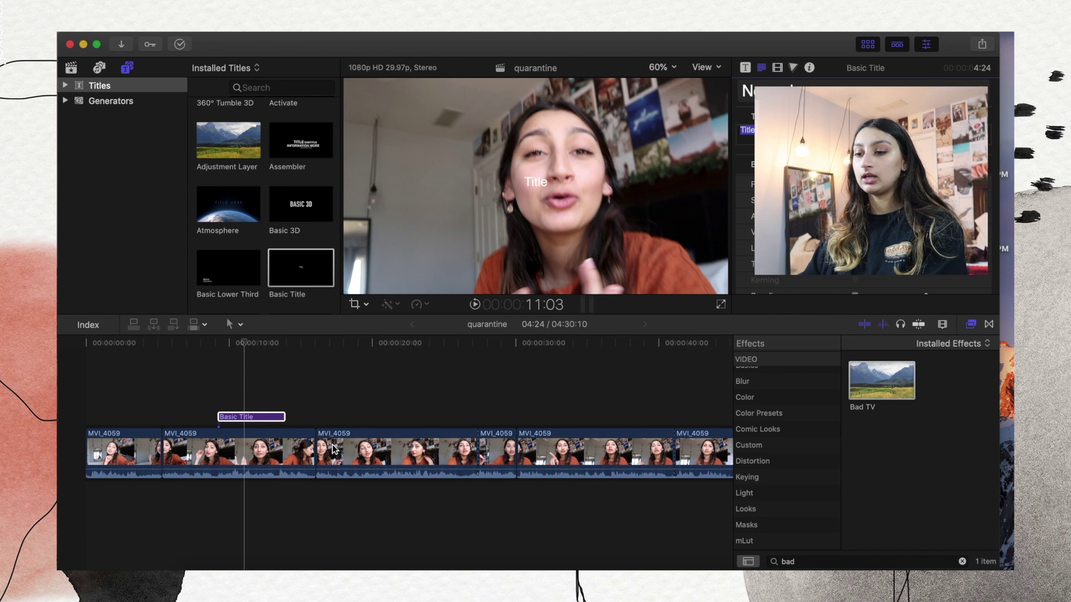
{"action": "key", "text": "Escape"}
{"action": "left_click", "coordinate": [781, 129]}
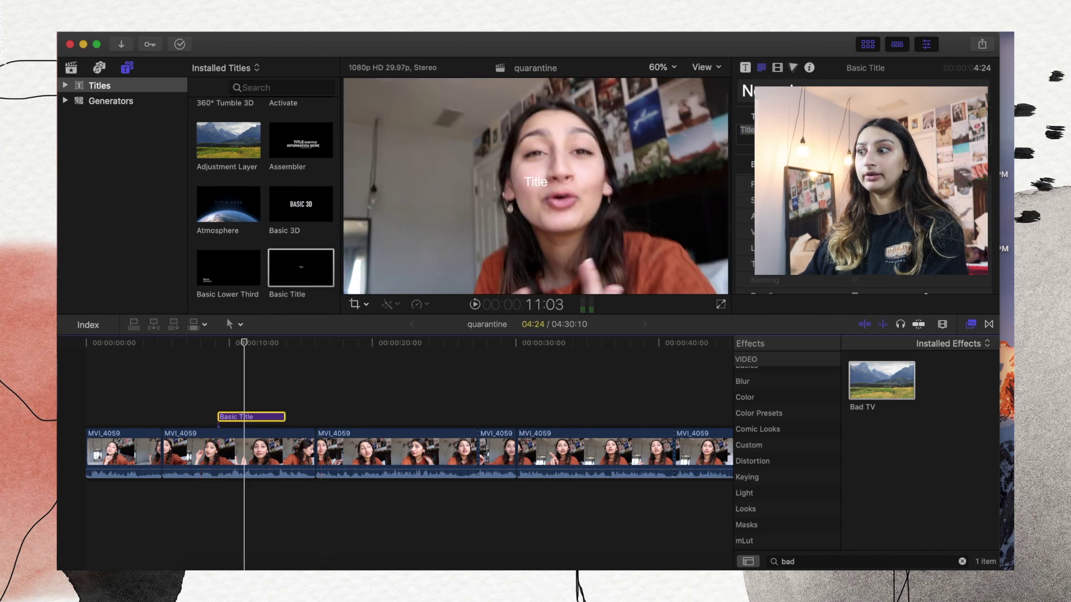
{"action": "type", "text": "Quar"}
{"action": "key", "text": "BackSpace"}
{"action": "key", "text": "BackSpace"}
{"action": "key", "text": "BackSpace"}
{"action": "key", "text": "BackSpace"}
{"action": "type", "text": "quar"}
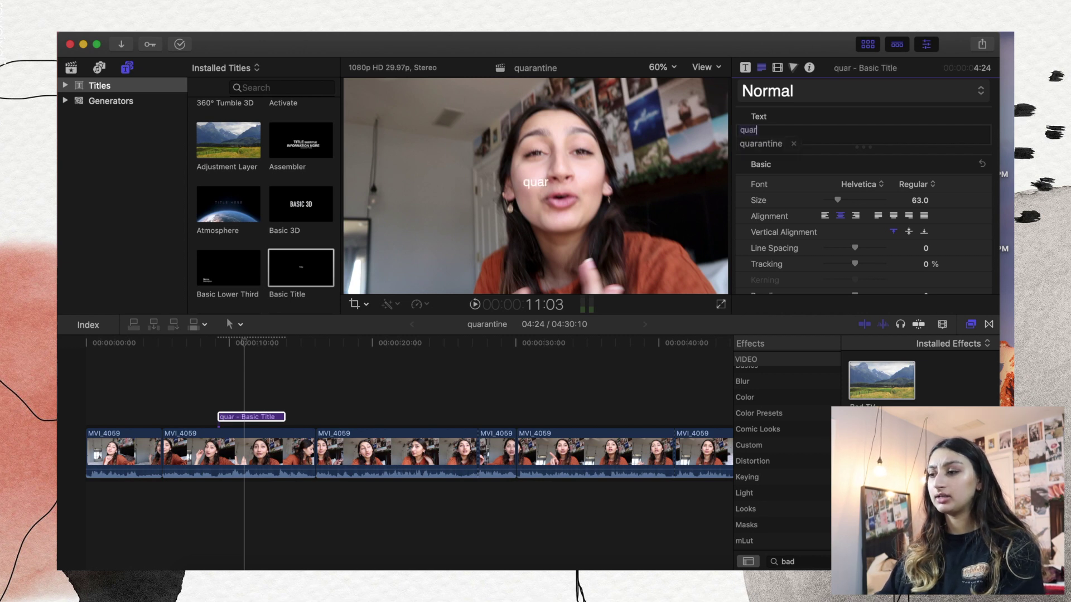
{"action": "left_click", "coordinate": [779, 144]}
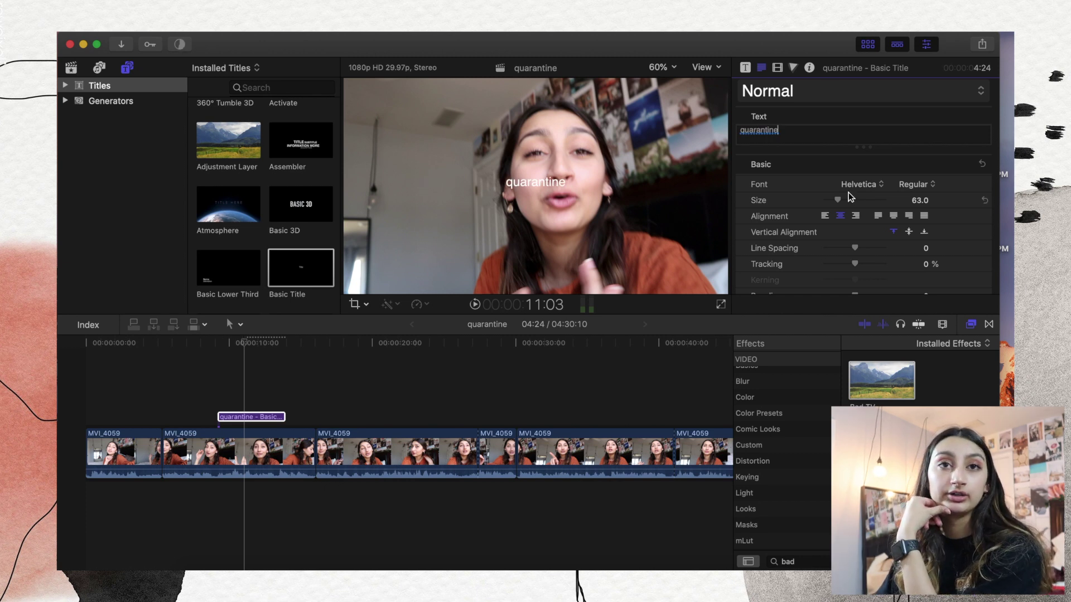
Make the title Helvetica Bold at size 143 and move it to the frame's lower left, about X -497 px, Y -426 px.
{"action": "left_click", "coordinate": [910, 187]}
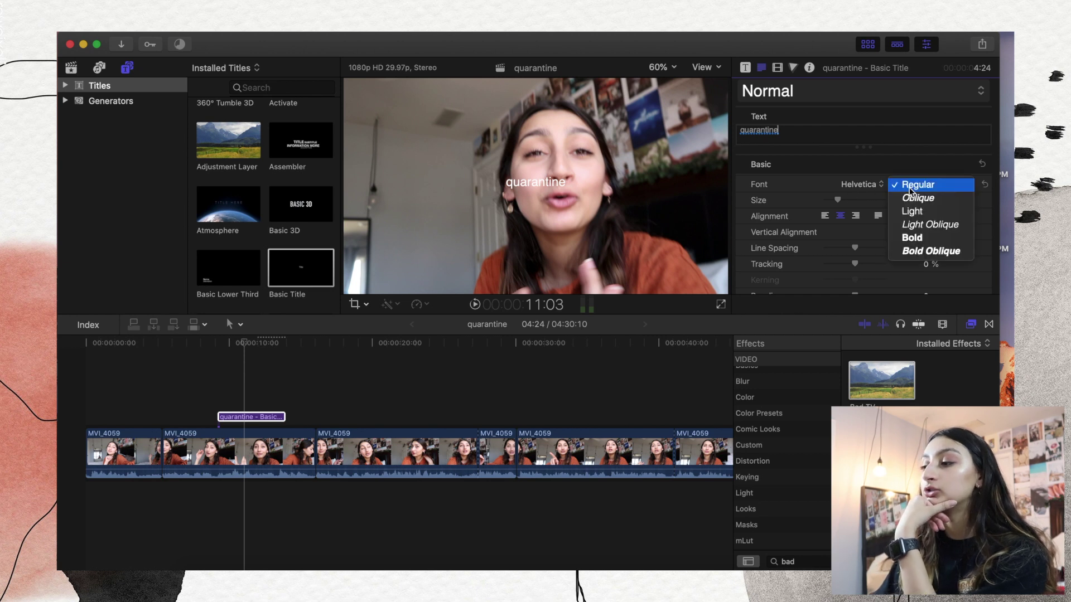
{"action": "left_click", "coordinate": [913, 237]}
{"action": "left_click_drag", "start_coordinate": [838, 200], "coordinate": [855, 201]}
{"action": "left_click_drag", "start_coordinate": [590, 180], "coordinate": [490, 266]}
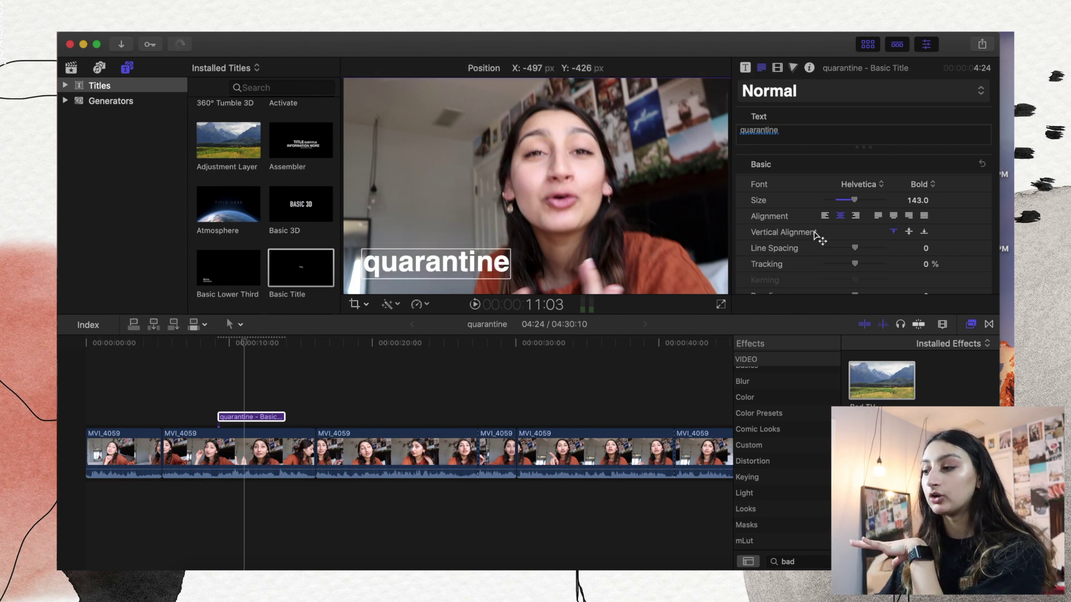
Enable the title's drop shadow and set its opacity to 85.2% and distance to 13.
{"action": "scroll", "coordinate": [819, 233], "scroll_direction": "down", "scroll_amount": 10}
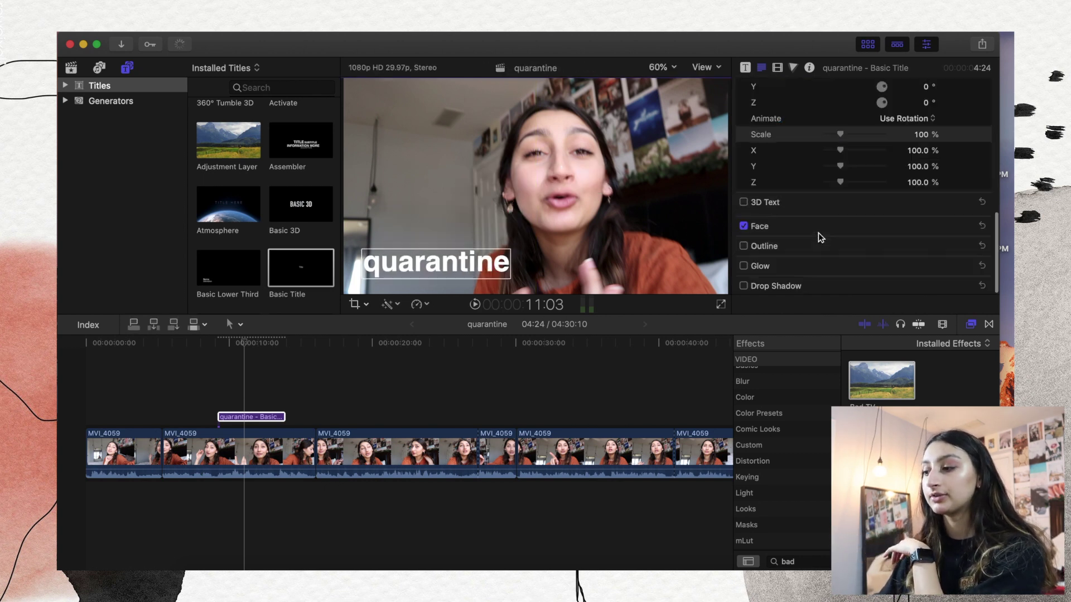
{"action": "left_click", "coordinate": [743, 287]}
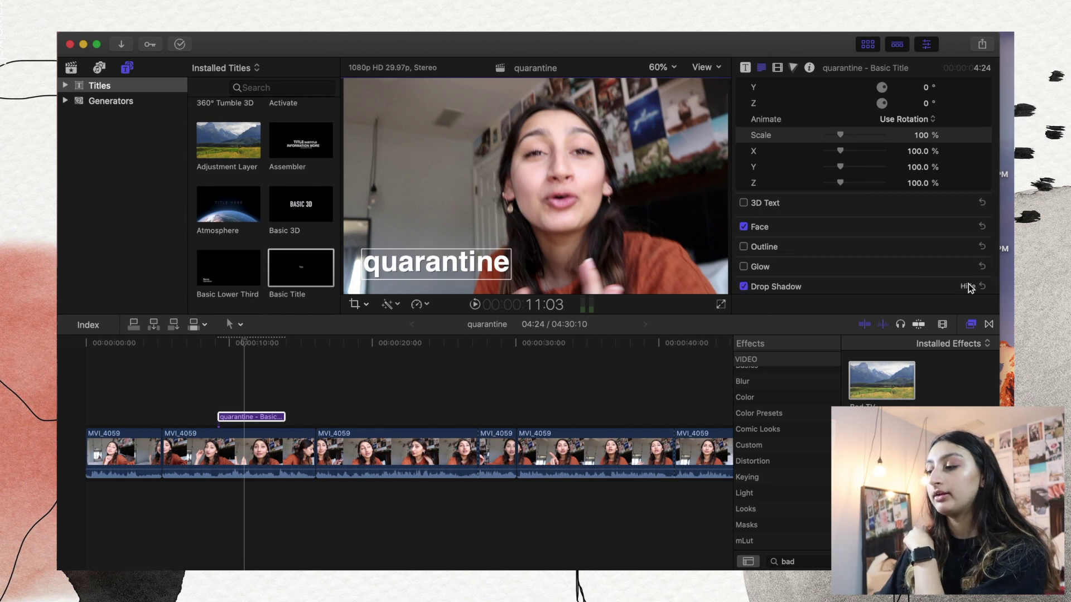
{"action": "scroll", "coordinate": [918, 240], "scroll_direction": "down", "scroll_amount": 5}
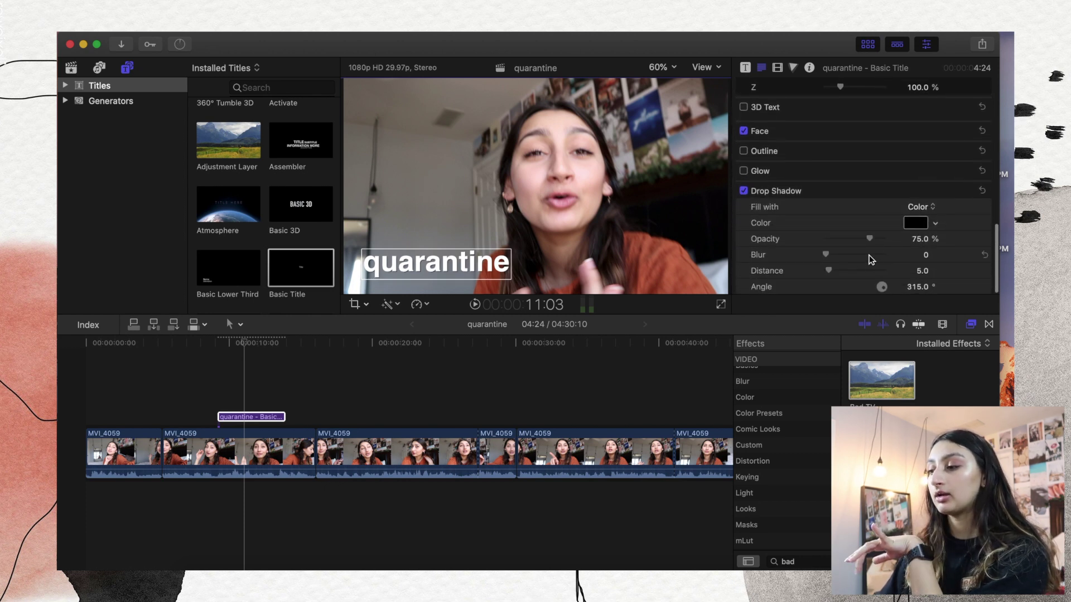
{"action": "left_click_drag", "start_coordinate": [832, 271], "coordinate": [835, 270]}
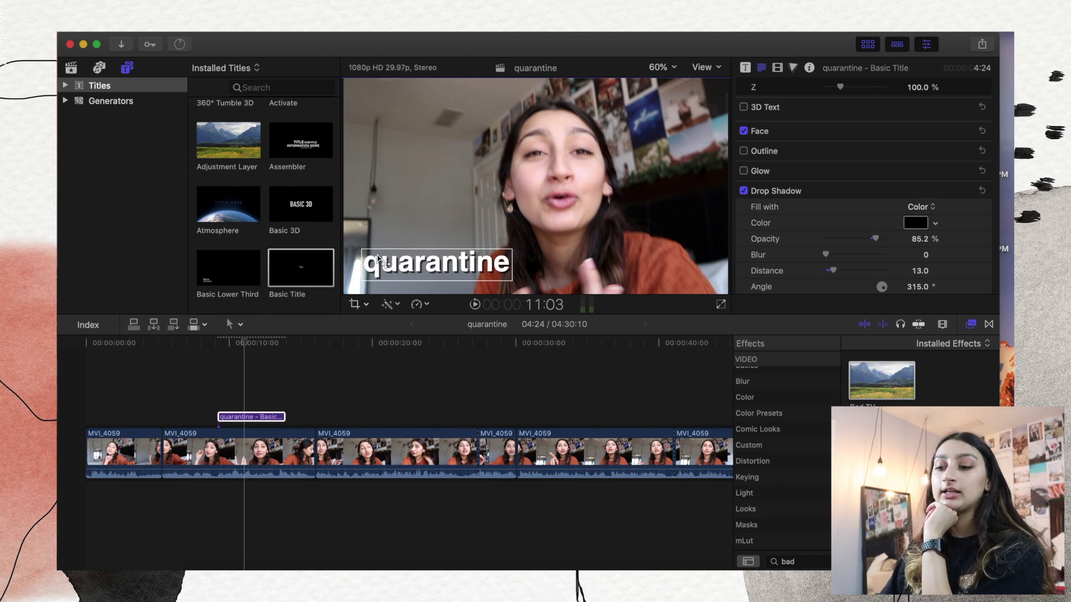
Look through the installed title designs, from Boogie Lights to Looseleaf and back to Glitch 03.
{"action": "left_click", "coordinate": [229, 416]}
{"action": "key", "text": "super+equal"}
{"action": "scroll", "coordinate": [294, 203], "scroll_direction": "down", "scroll_amount": 10}
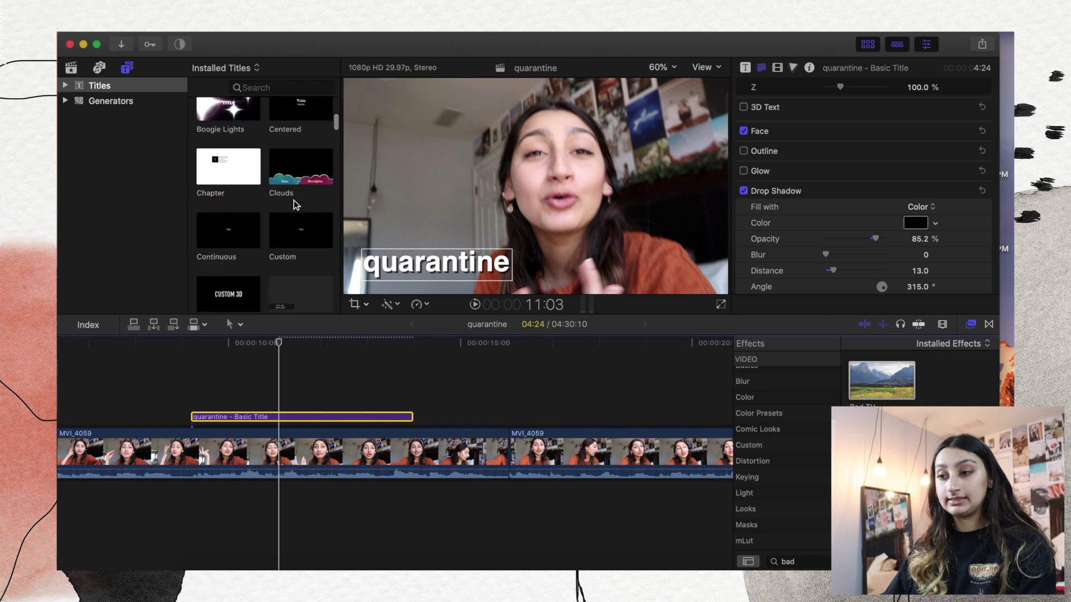
{"action": "scroll", "coordinate": [296, 205], "scroll_direction": "down", "scroll_amount": 5}
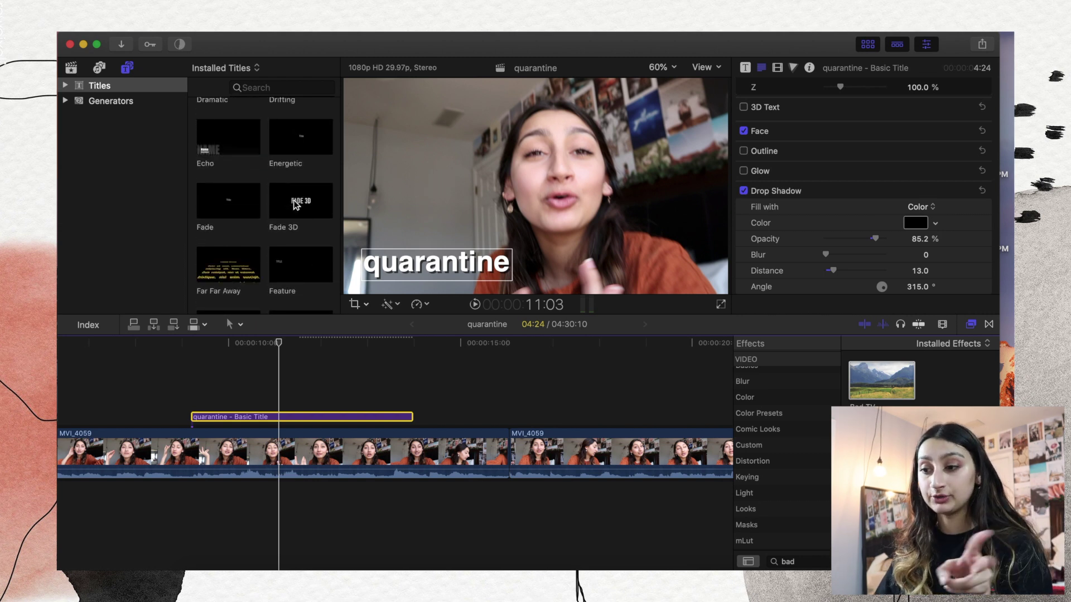
{"action": "scroll", "coordinate": [295, 205], "scroll_direction": "down", "scroll_amount": 5}
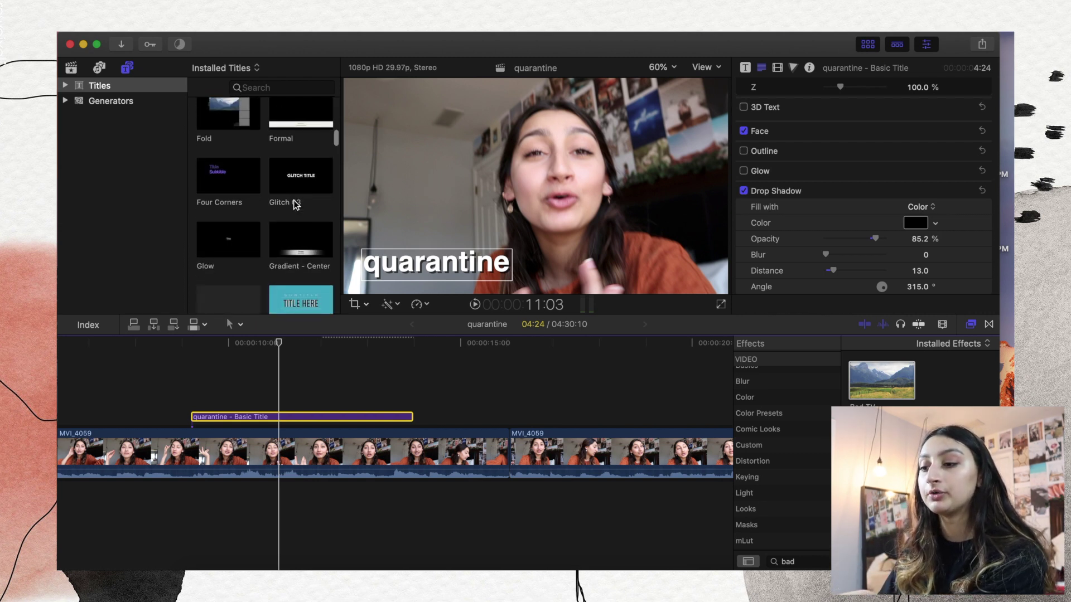
{"action": "scroll", "coordinate": [296, 195], "scroll_direction": "down", "scroll_amount": 3}
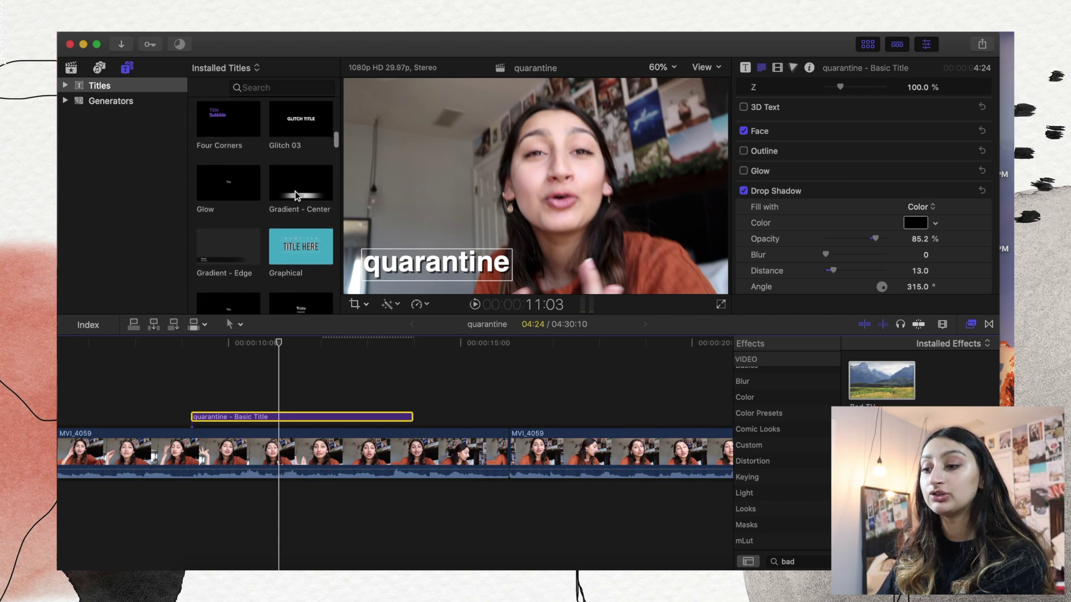
{"action": "scroll", "coordinate": [295, 192], "scroll_direction": "down", "scroll_amount": 4}
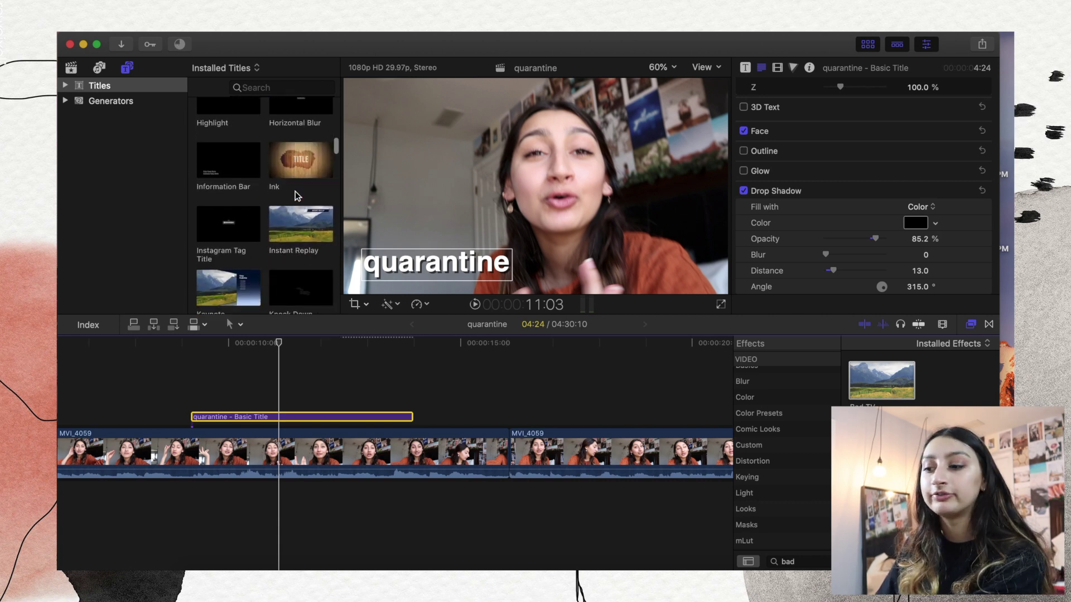
{"action": "scroll", "coordinate": [296, 192], "scroll_direction": "down", "scroll_amount": 5}
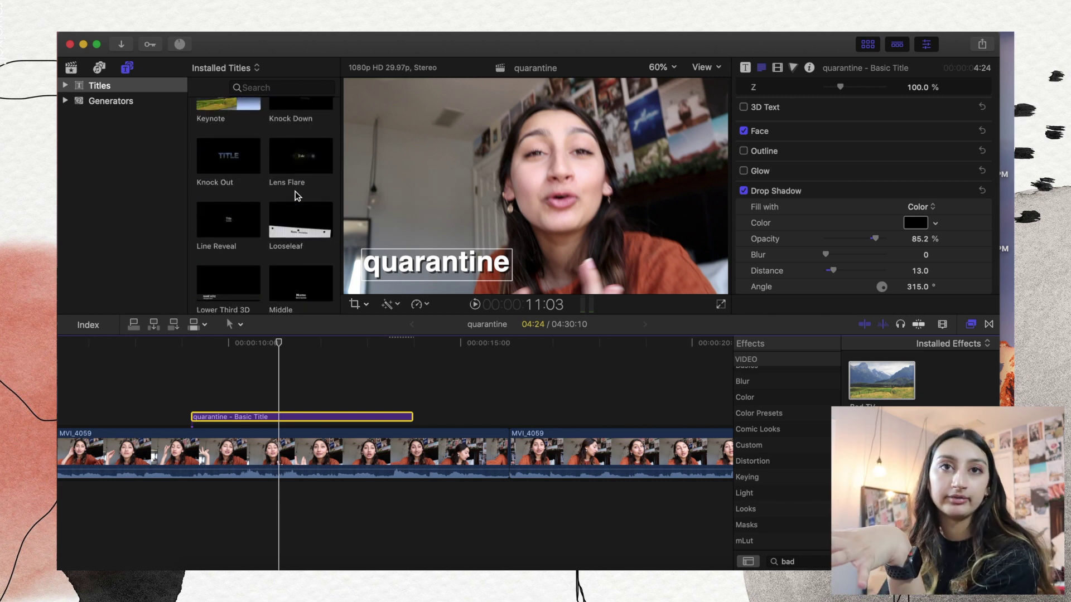
{"action": "scroll", "coordinate": [296, 192], "scroll_direction": "down", "scroll_amount": 5}
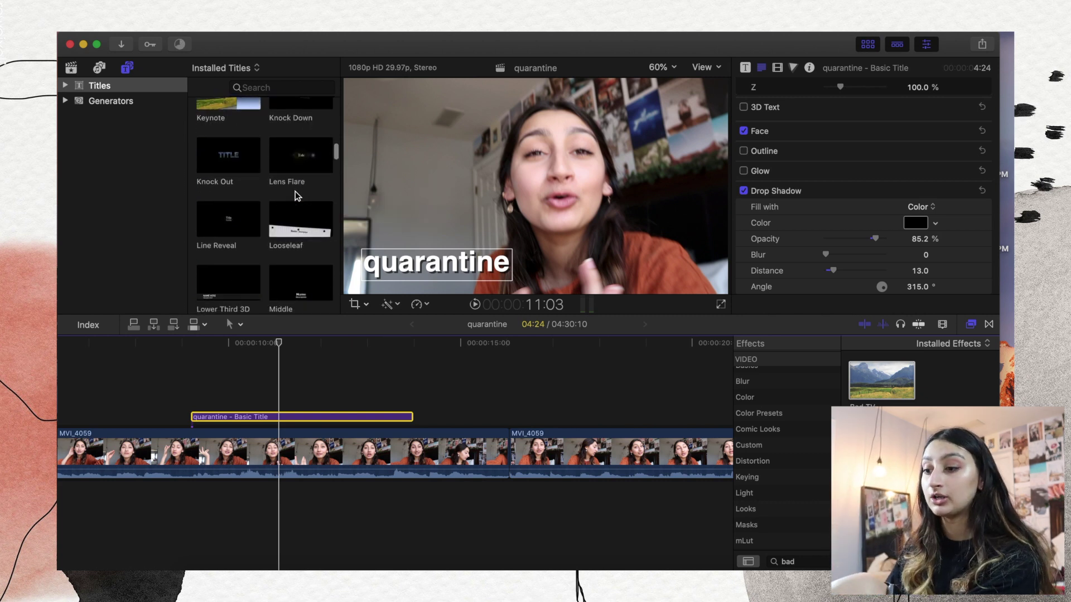
{"action": "scroll", "coordinate": [296, 192], "scroll_direction": "up", "scroll_amount": 10}
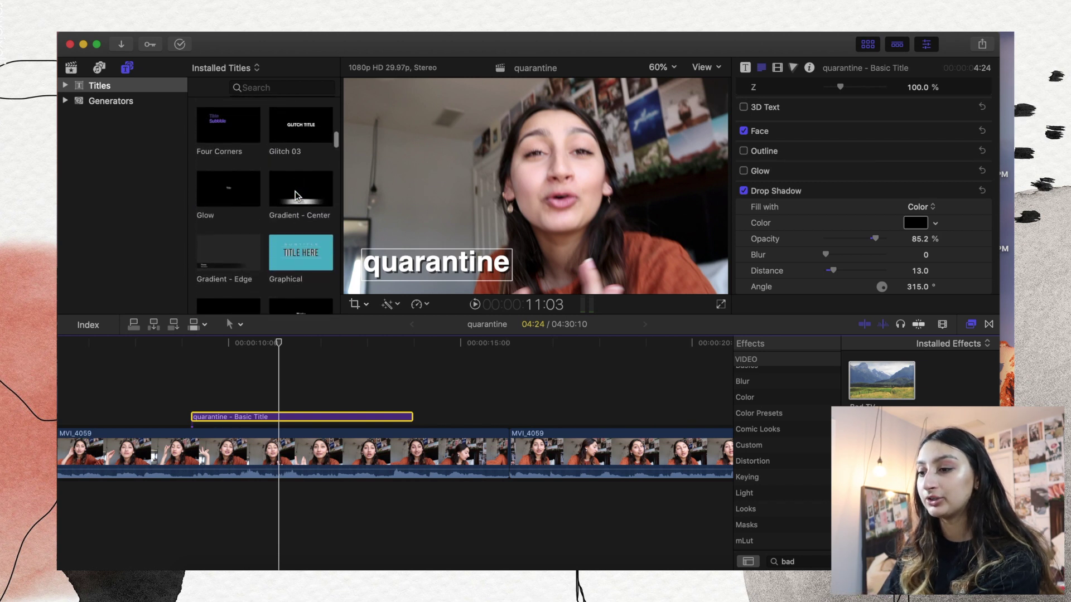
{"action": "scroll", "coordinate": [296, 192], "scroll_direction": "up", "scroll_amount": 3}
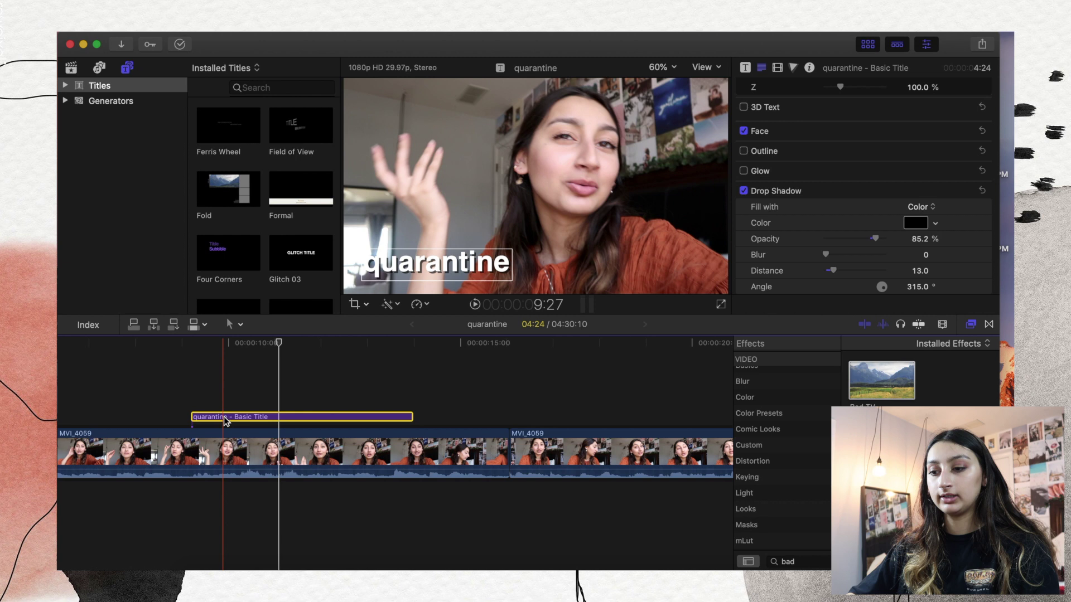
Split the quarantine title into three pieces at about 9:27 and 13:06.
{"action": "key", "text": "super+b"}
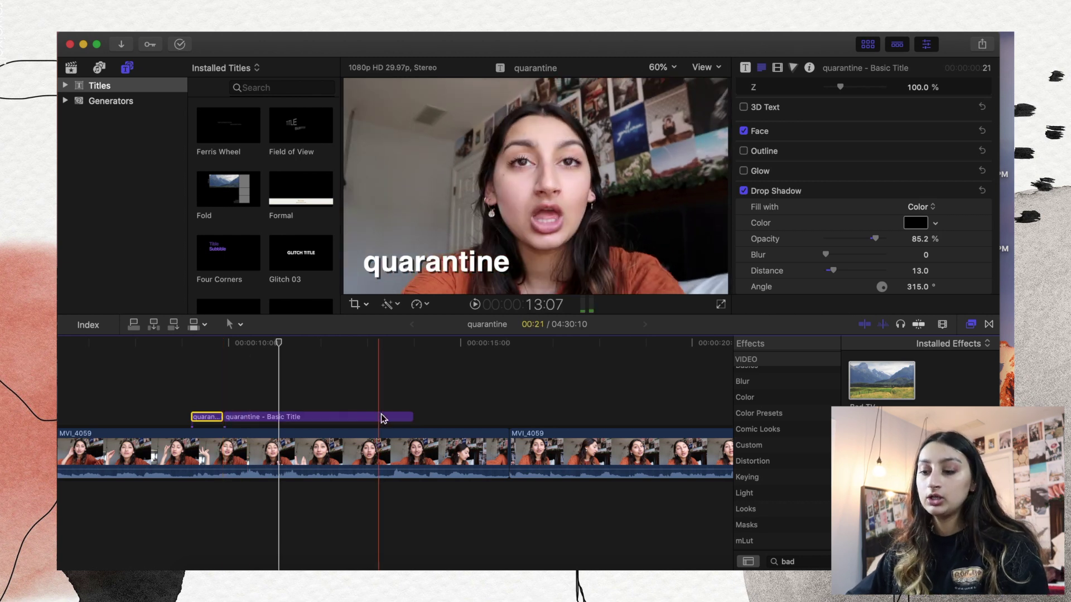
{"action": "left_click", "coordinate": [378, 419]}
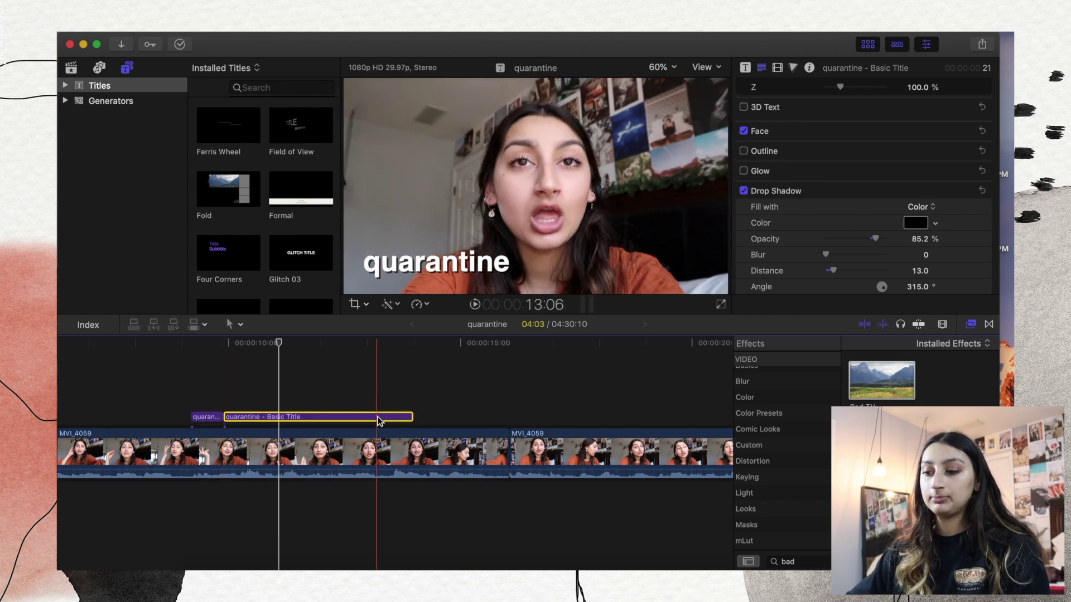
{"action": "key", "text": "super+b"}
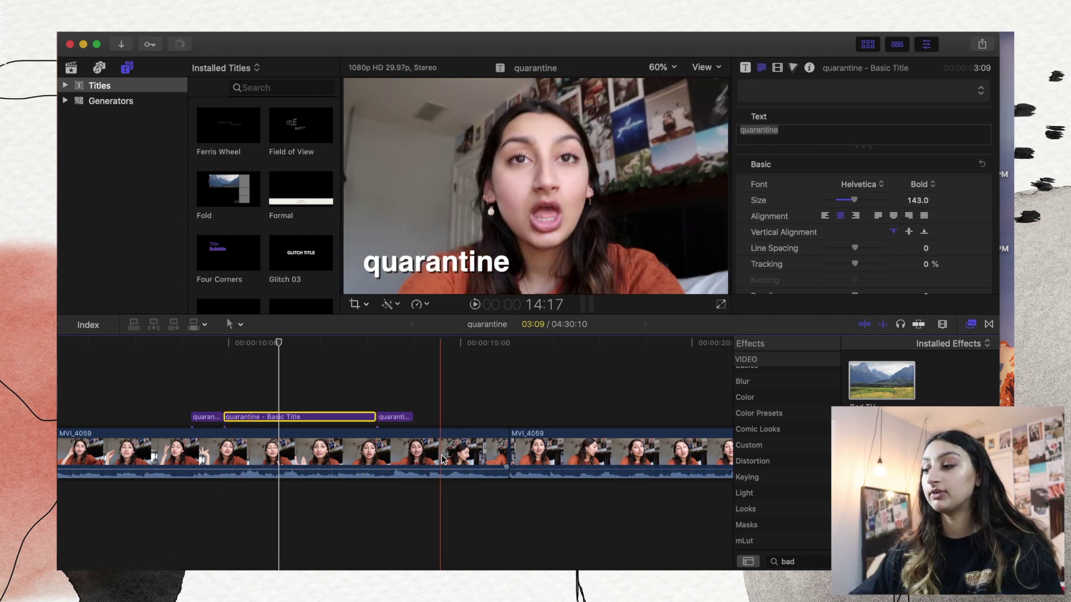
Apply the Bad TV effect to the first and last pieces of the quarantine title and play them back.
{"action": "left_click_drag", "start_coordinate": [885, 382], "coordinate": [385, 419]}
{"action": "left_click_drag", "start_coordinate": [881, 381], "coordinate": [202, 419]}
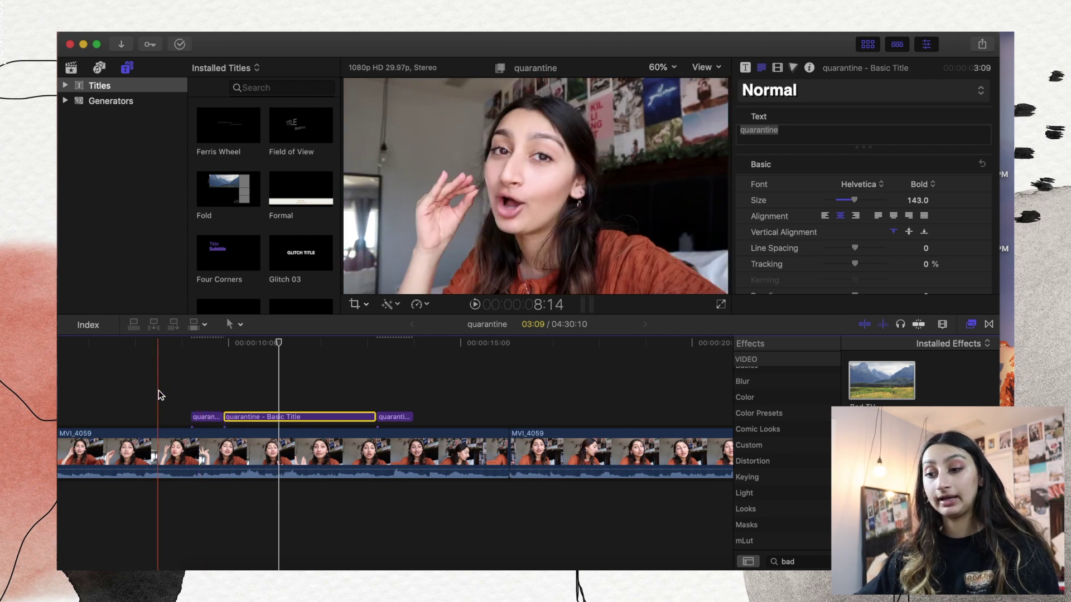
{"action": "key", "text": "space"}
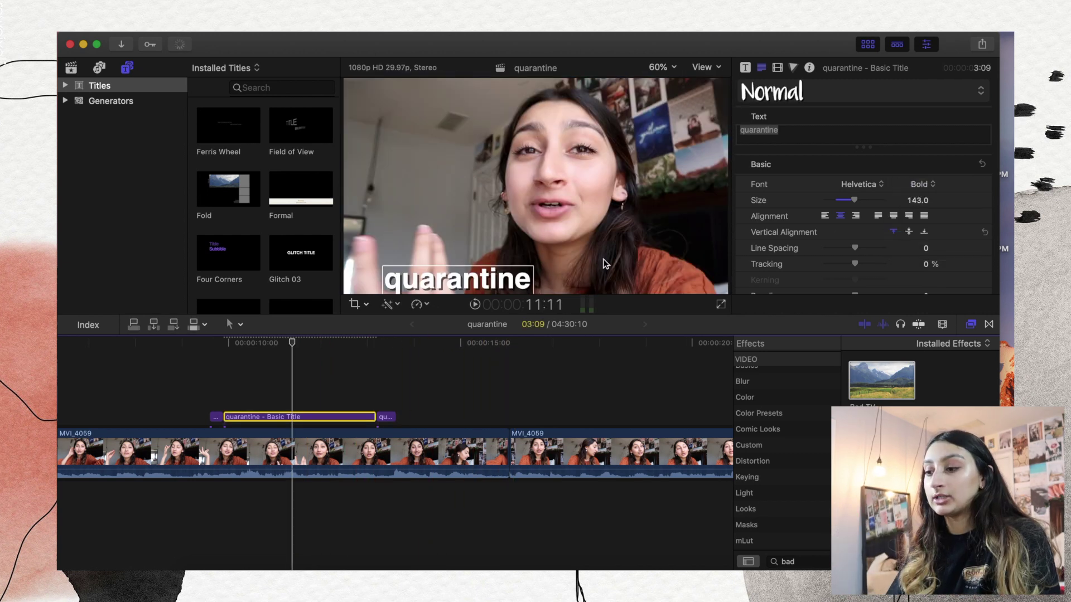
Move the middle quarantine title piece higher in the frame and clear the "bad" effects search.
{"action": "left_click_drag", "start_coordinate": [480, 286], "coordinate": [470, 241]}
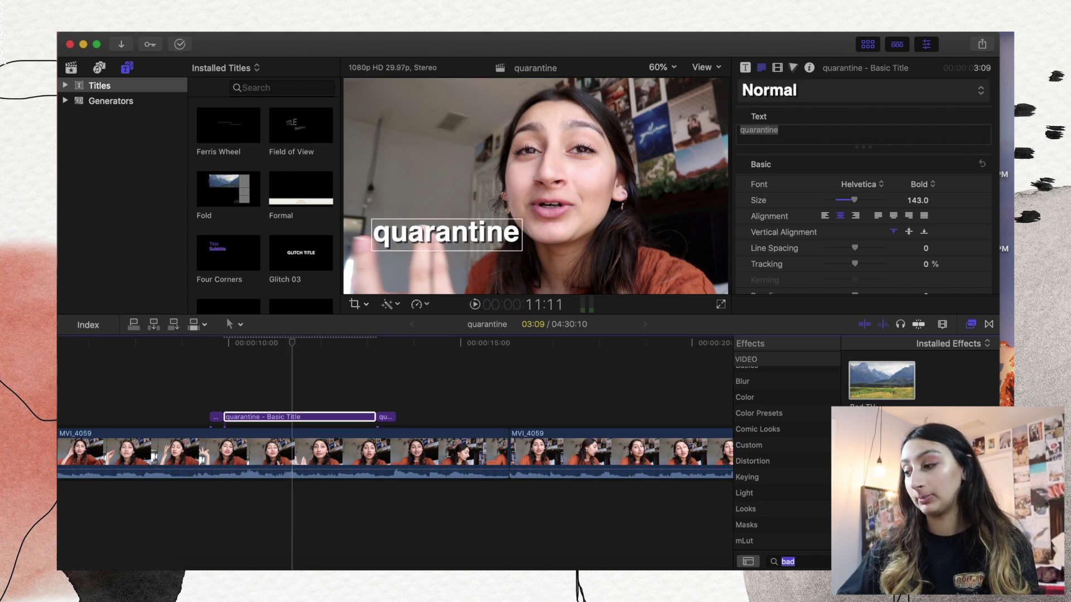
{"action": "left_click", "coordinate": [986, 561]}
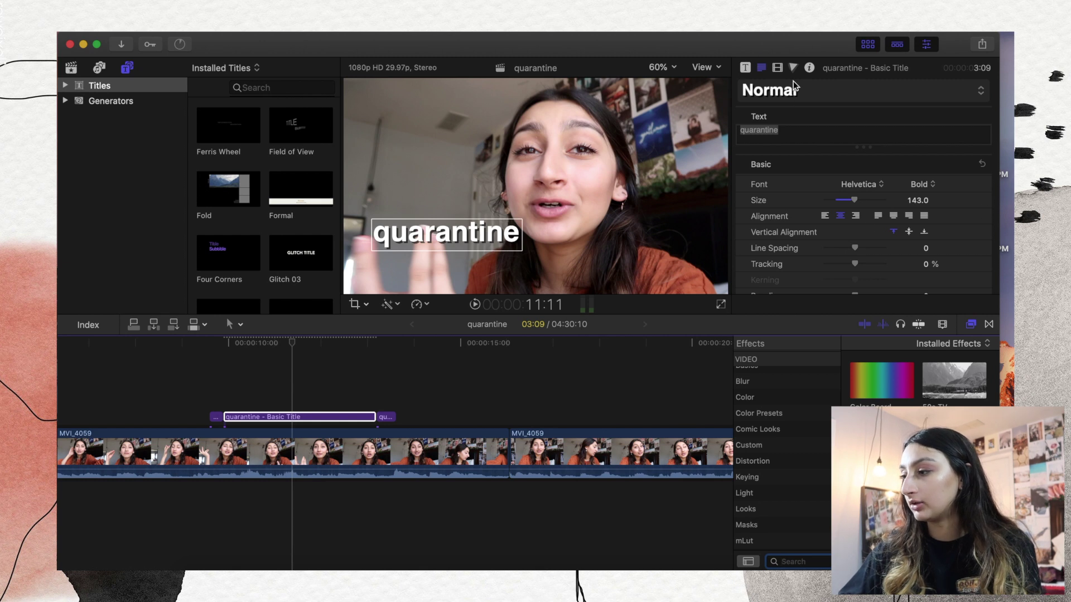
Change the face color of the middle quarantine title piece to a light orange.
{"action": "scroll", "coordinate": [818, 222], "scroll_direction": "down", "scroll_amount": 10}
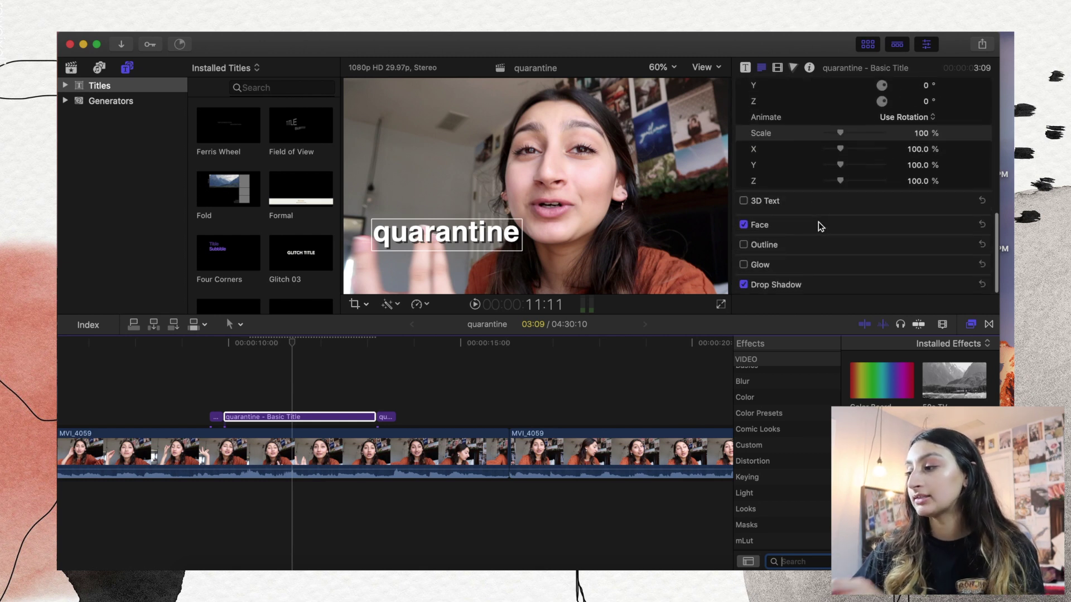
{"action": "left_click", "coordinate": [965, 226]}
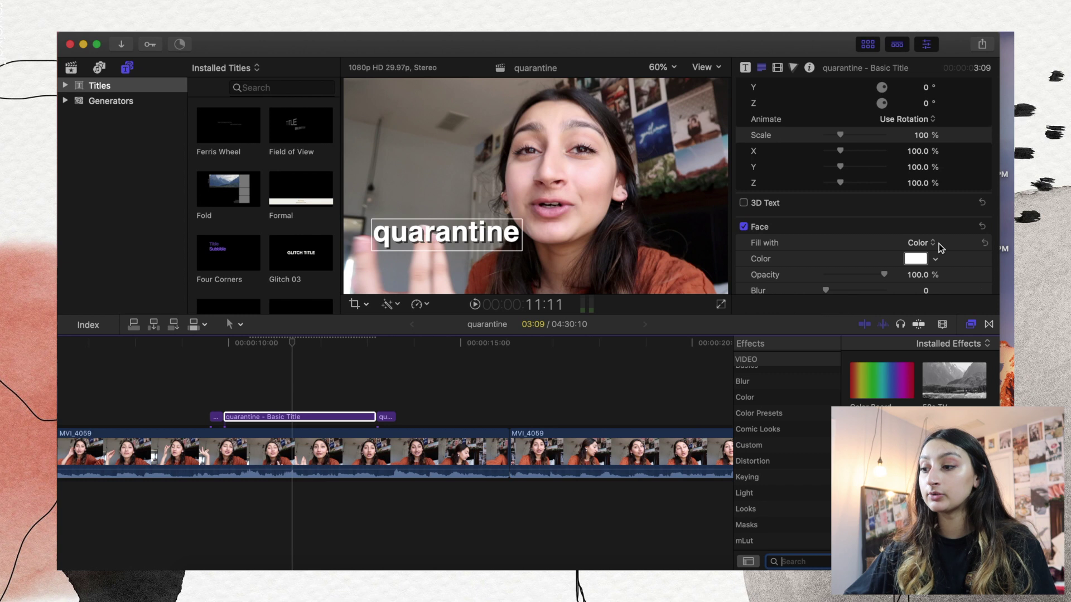
{"action": "left_click", "coordinate": [916, 258]}
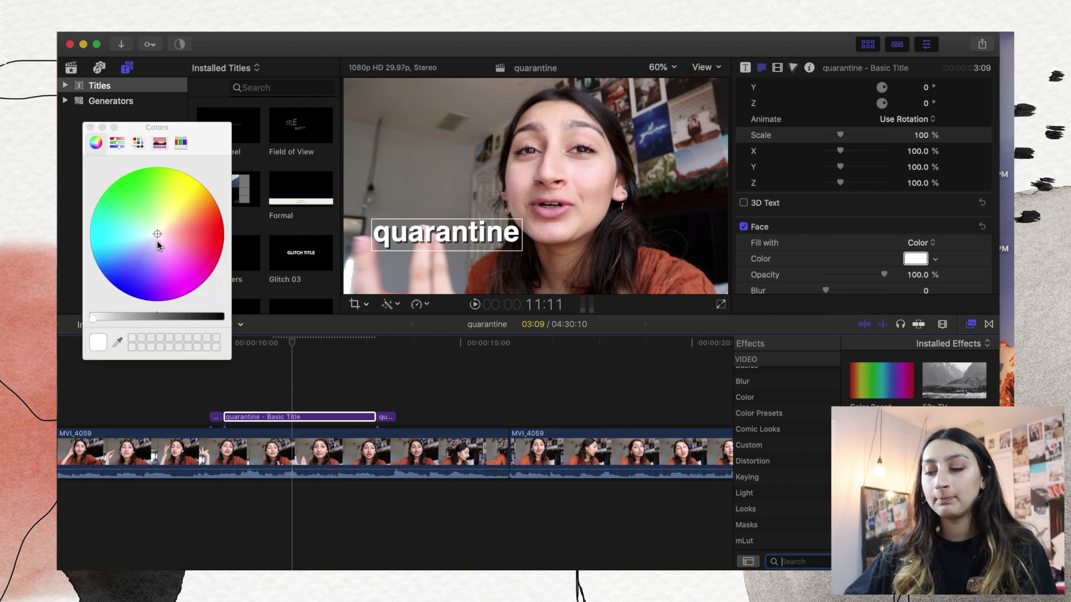
{"action": "left_click_drag", "start_coordinate": [158, 234], "coordinate": [179, 222]}
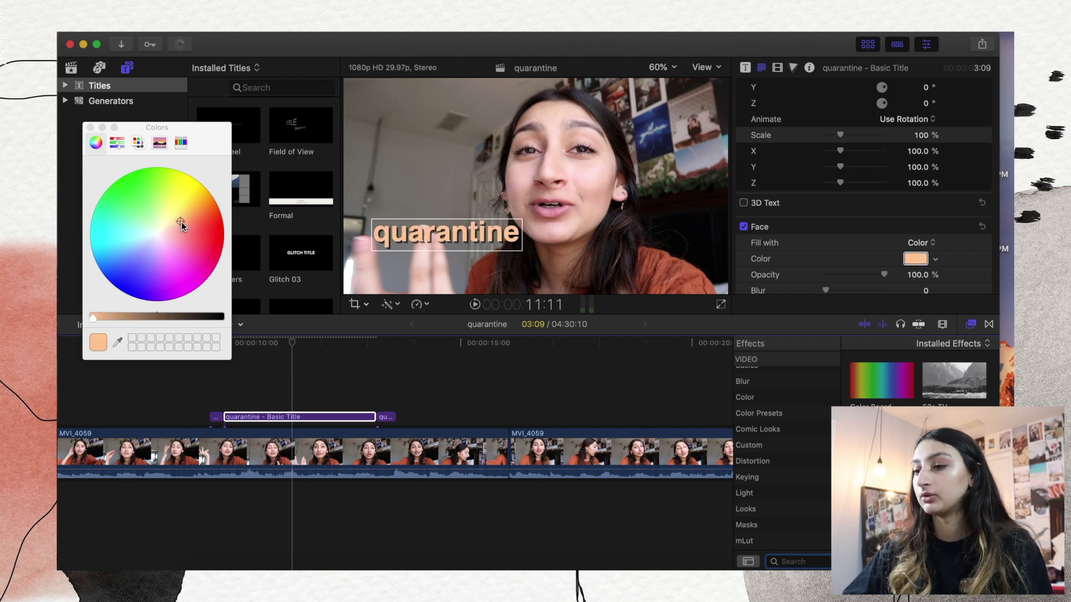
{"action": "left_click", "coordinate": [90, 127]}
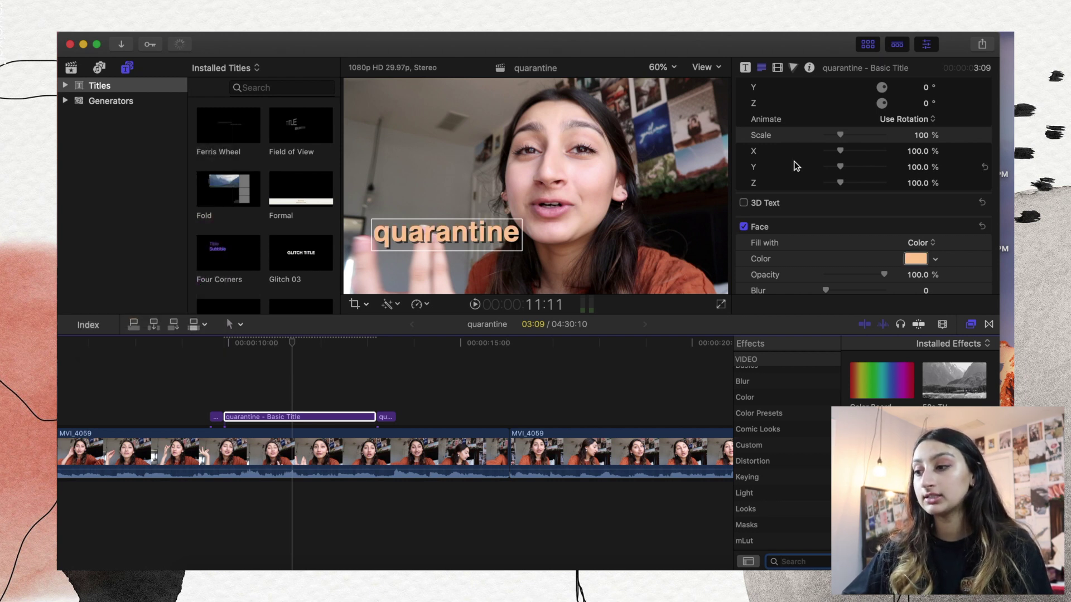
Change the middle quarantine title's drop shadow to a reddish color and move the title up near the top of the frame.
{"action": "scroll", "coordinate": [904, 235], "scroll_direction": "down", "scroll_amount": 3}
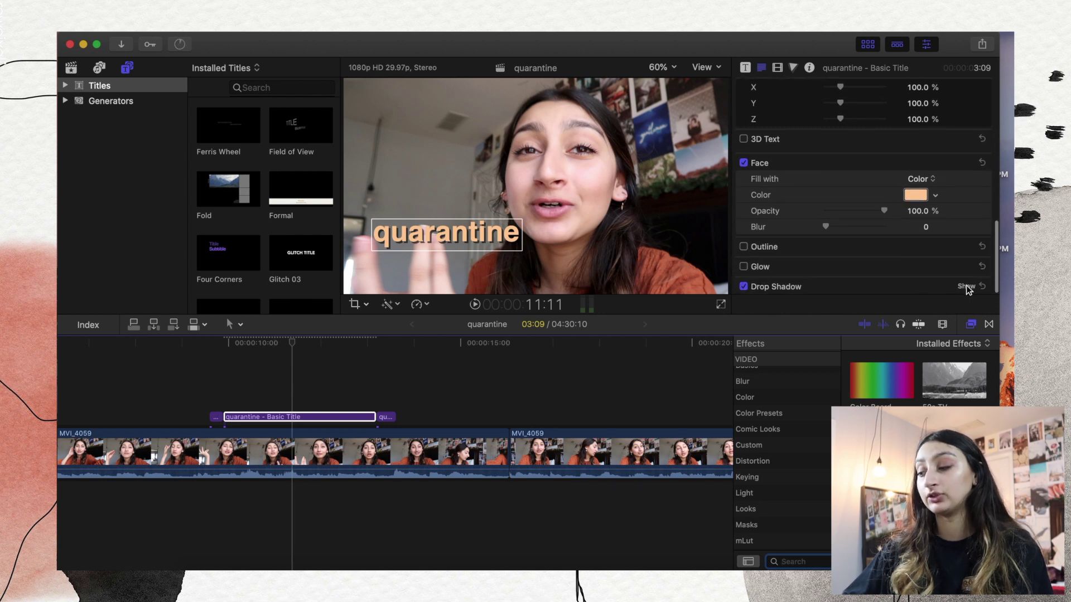
{"action": "left_click", "coordinate": [967, 287]}
{"action": "scroll", "coordinate": [892, 251], "scroll_direction": "down", "scroll_amount": 3}
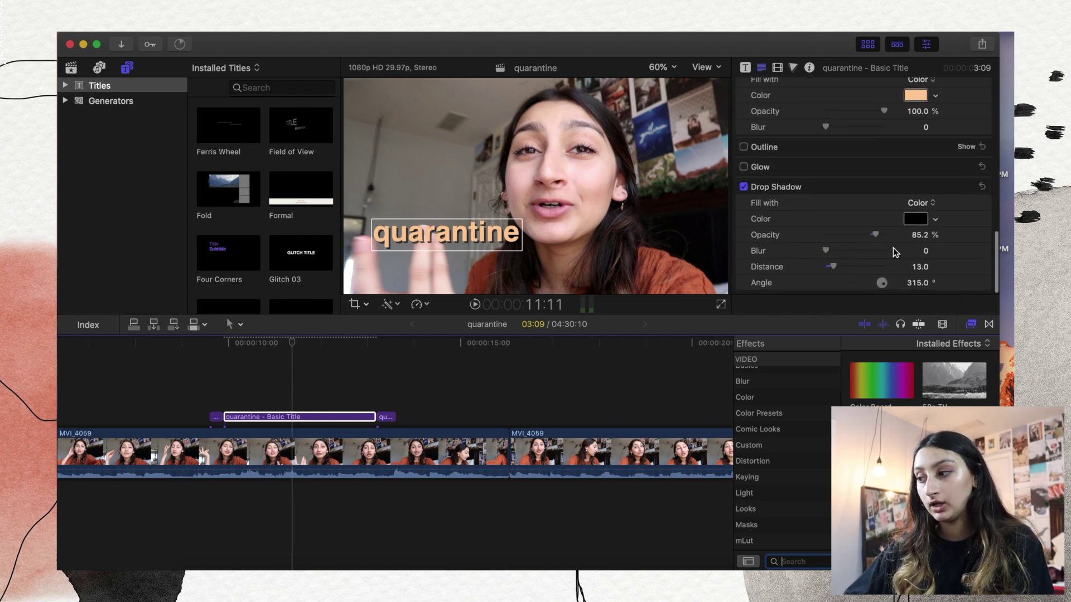
{"action": "left_click", "coordinate": [915, 222]}
{"action": "left_click", "coordinate": [119, 317]}
{"action": "left_click_drag", "start_coordinate": [192, 216], "coordinate": [213, 215]}
{"action": "left_click_drag", "start_coordinate": [446, 236], "coordinate": [432, 121]}
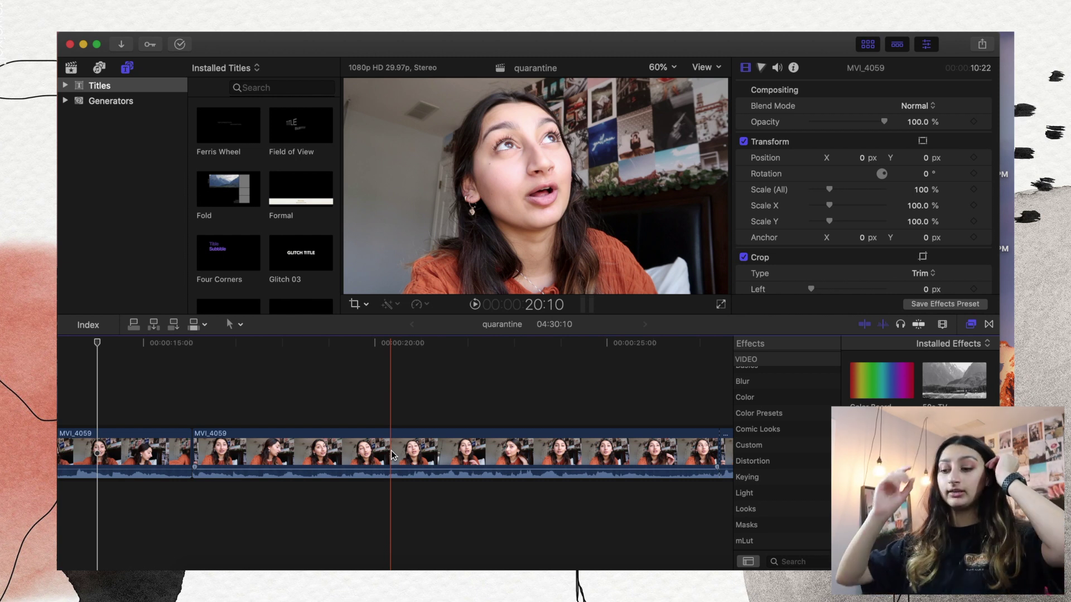
Split the MVI_4059 vlog clip at about 20:12 and 22:13.
{"action": "left_click", "coordinate": [393, 458]}
{"action": "key", "text": "super+b"}
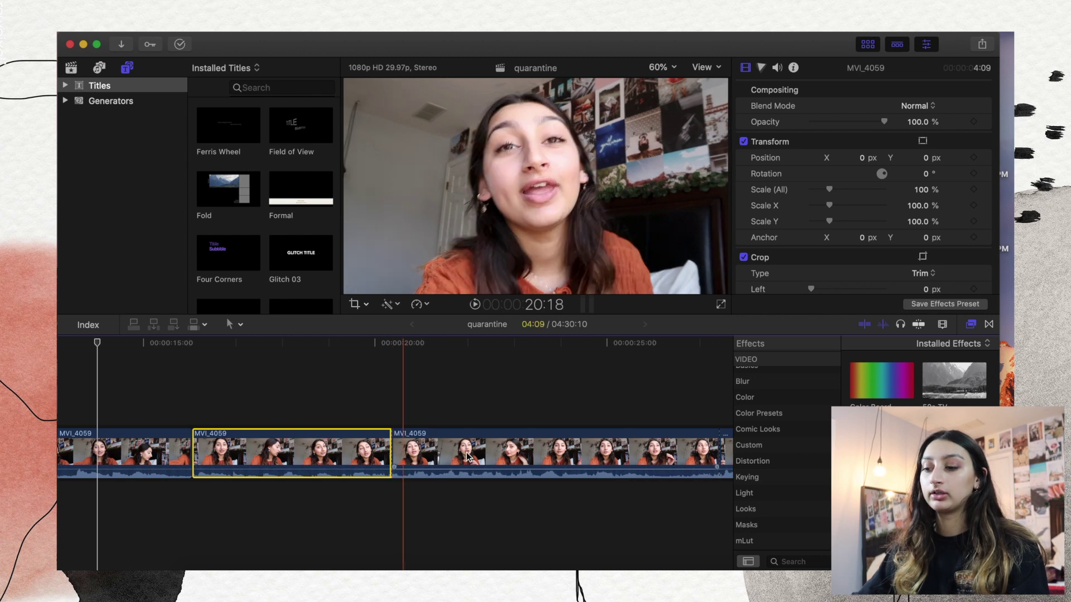
{"action": "key", "text": "super+b"}
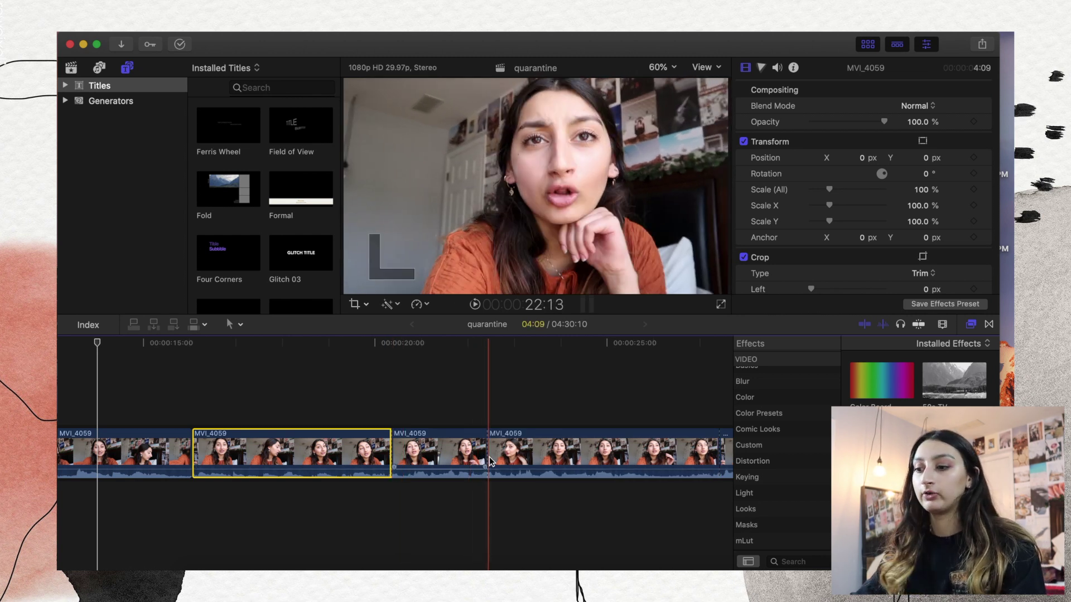
Crop the short piece between the two new cuts tightly around the face, with a left crop of 330.8 px.
{"action": "left_click", "coordinate": [444, 419]}
{"action": "left_click", "coordinate": [444, 451]}
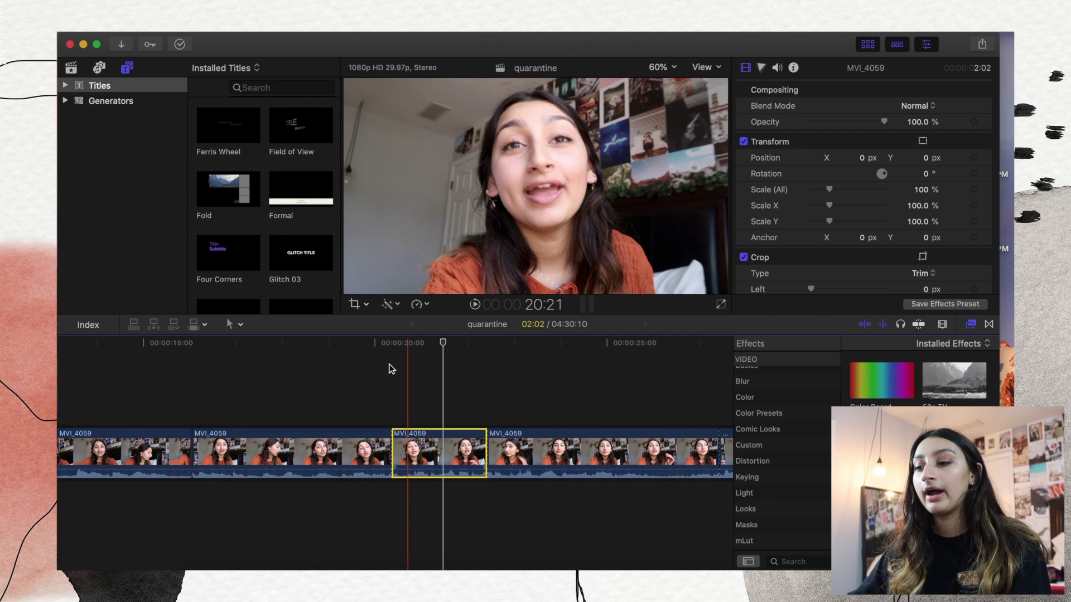
{"action": "left_click", "coordinate": [354, 304]}
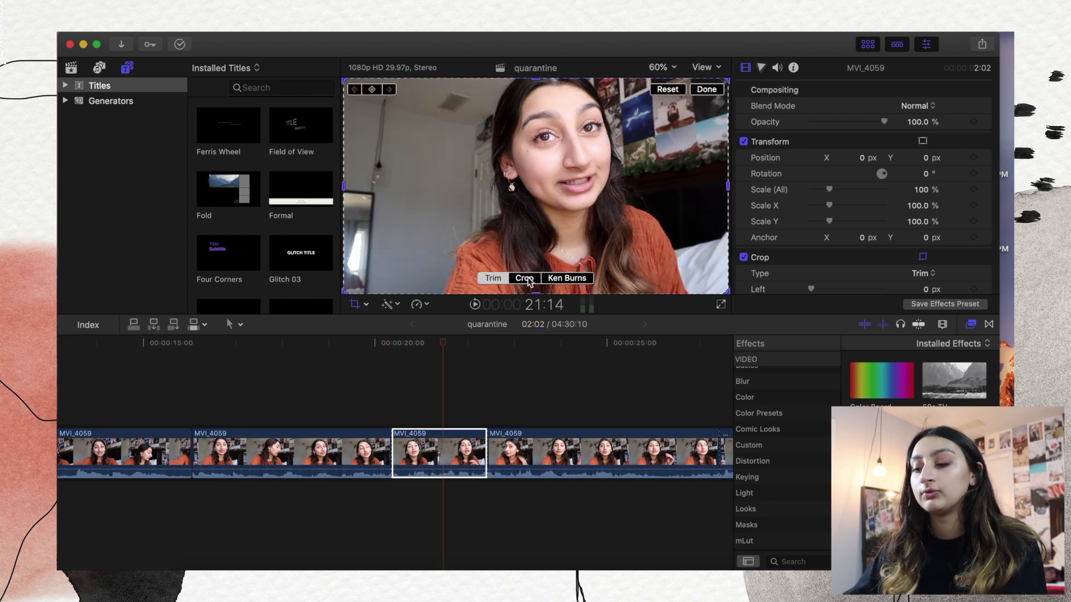
{"action": "left_click", "coordinate": [365, 304]}
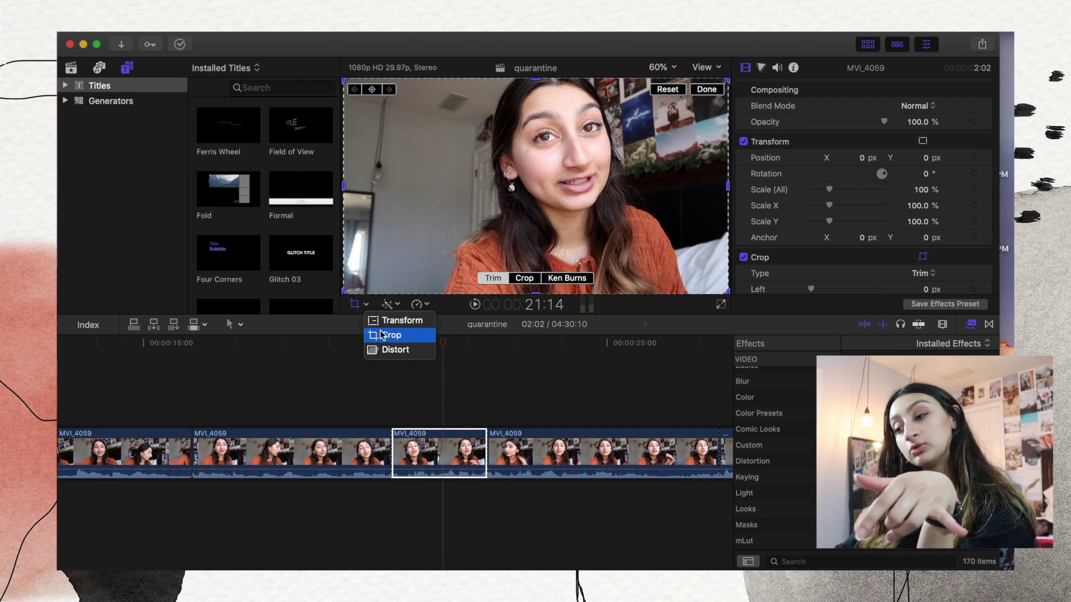
{"action": "left_click", "coordinate": [378, 336]}
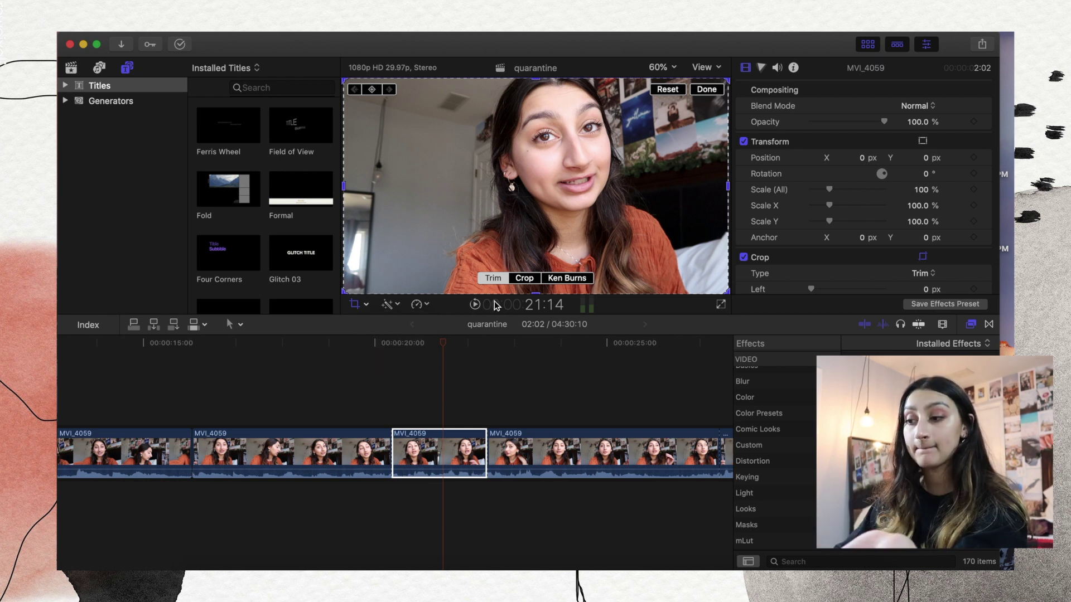
{"action": "left_click", "coordinate": [522, 279]}
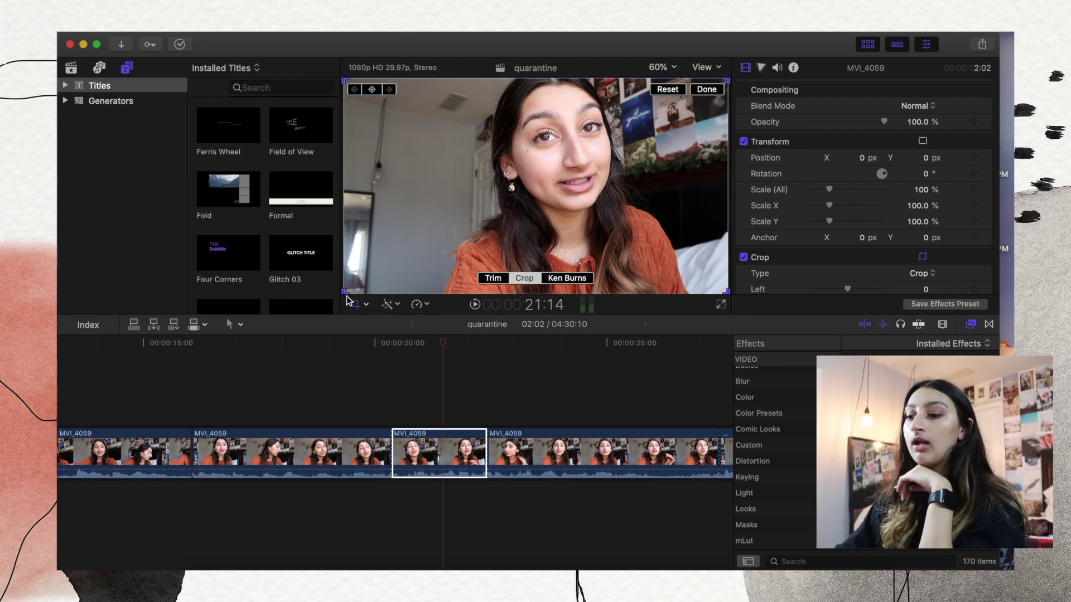
{"action": "left_click_drag", "start_coordinate": [345, 293], "coordinate": [446, 236]}
{"action": "left_click_drag", "start_coordinate": [527, 219], "coordinate": [492, 218]}
{"action": "left_click", "coordinate": [705, 88]}
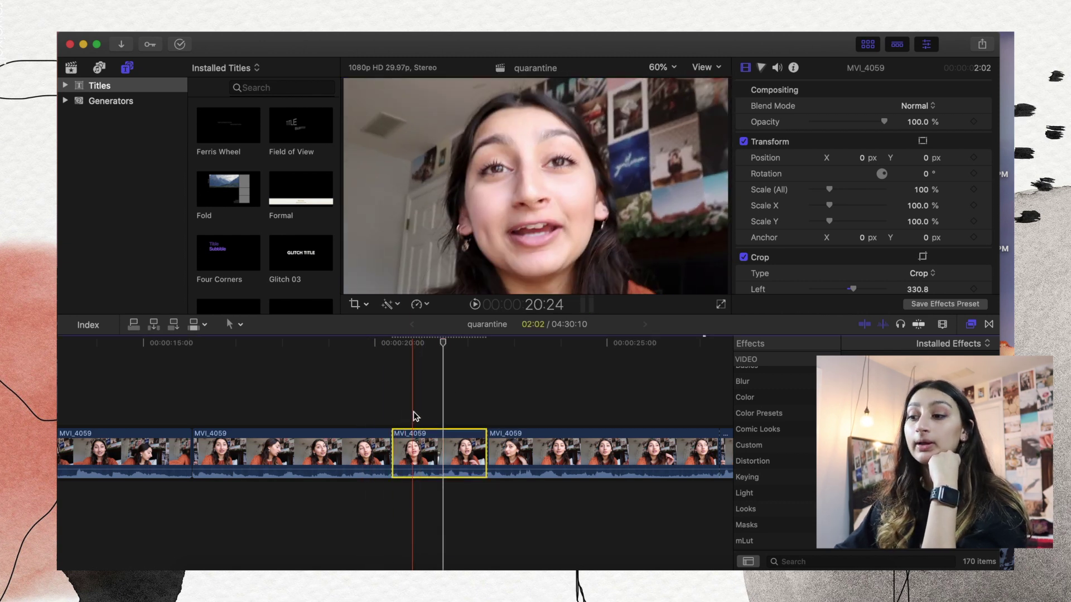
Set a crop keyframe at the start of the zoomed-in piece, at 20:12.
{"action": "left_click", "coordinate": [414, 416]}
{"action": "left_click", "coordinate": [415, 447]}
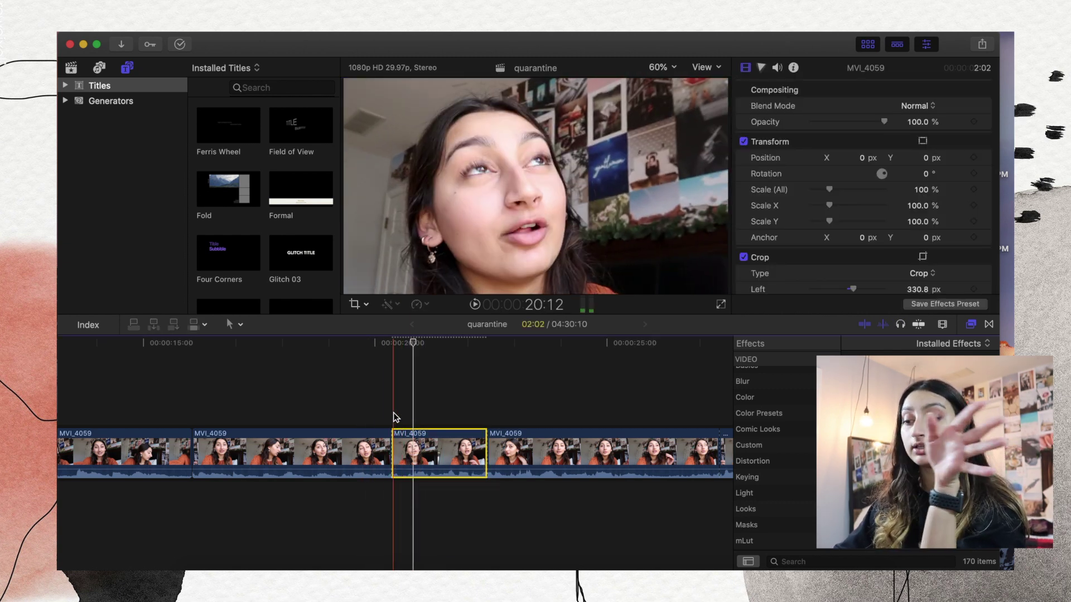
{"action": "left_click", "coordinate": [395, 418]}
{"action": "left_click", "coordinate": [414, 443]}
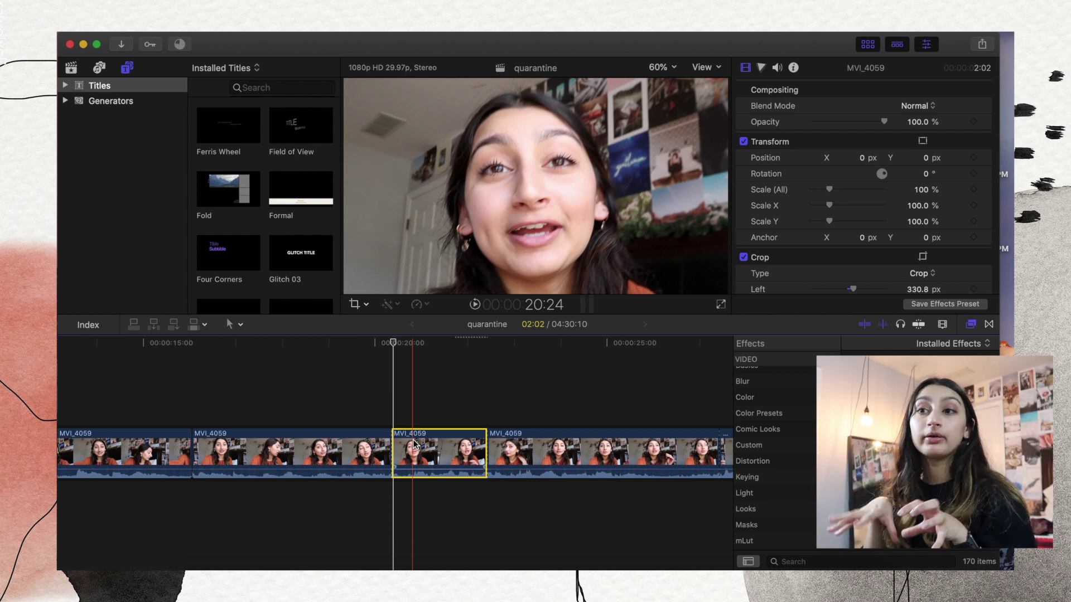
{"action": "key", "text": "shift+c"}
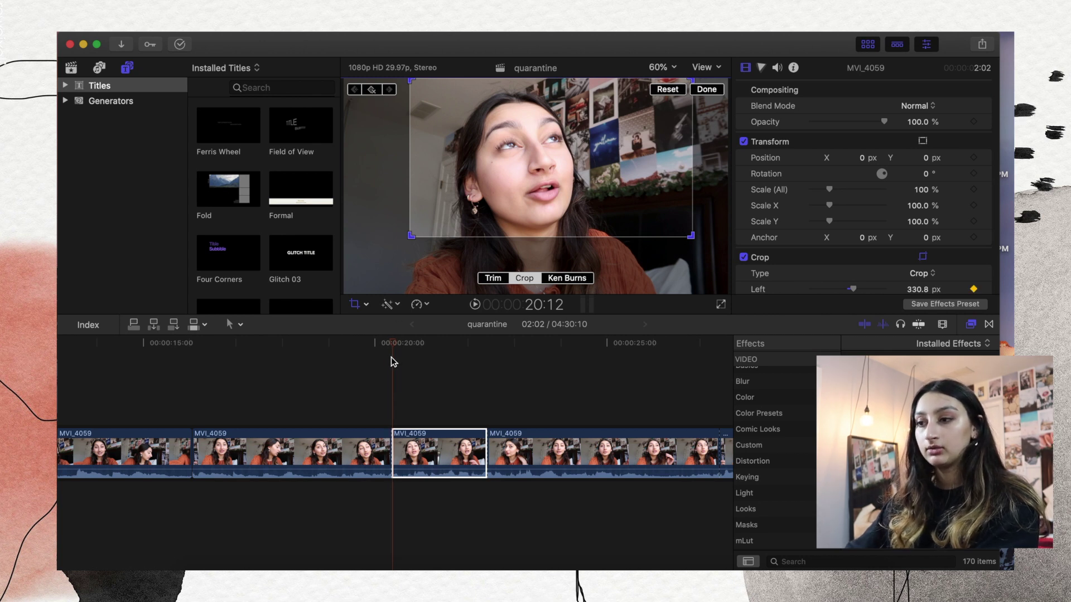
Keyframe the crop to follow the face at about 21:02, 21:18 and 22:01, with left crops of 128.9, 363.7 and 421.8 px.
{"action": "key", "text": "space"}
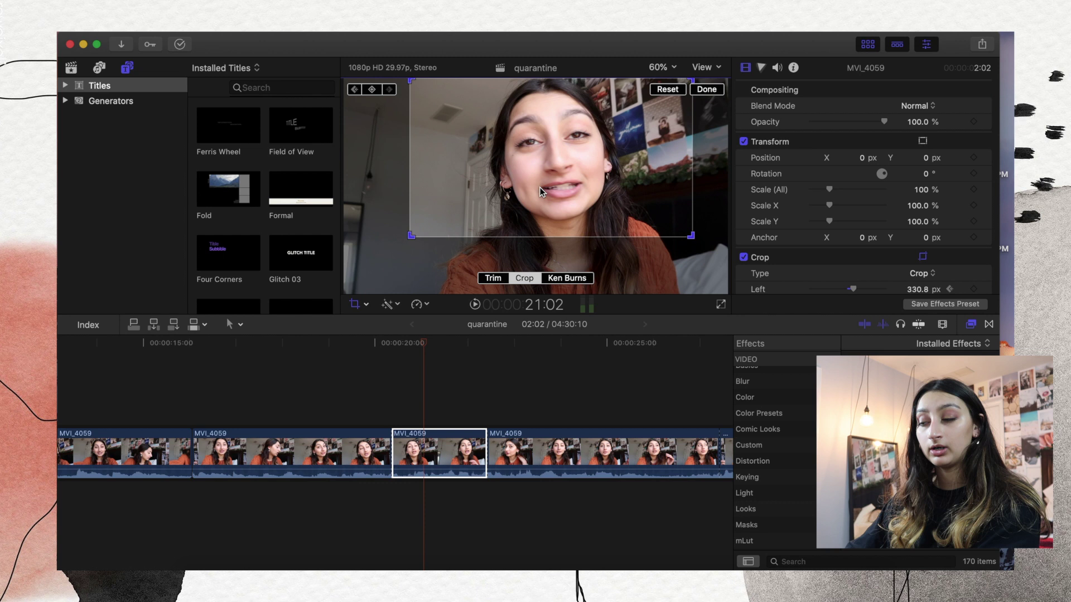
{"action": "left_click_drag", "start_coordinate": [628, 145], "coordinate": [587, 161]}
{"action": "key", "text": "space"}
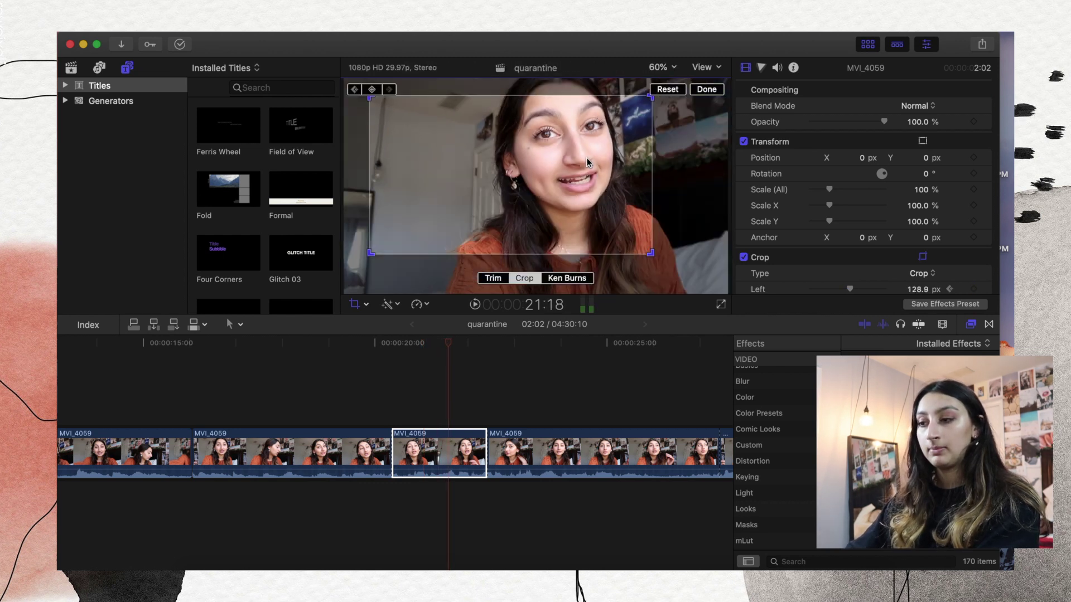
{"action": "left_click_drag", "start_coordinate": [568, 155], "coordinate": [614, 169]}
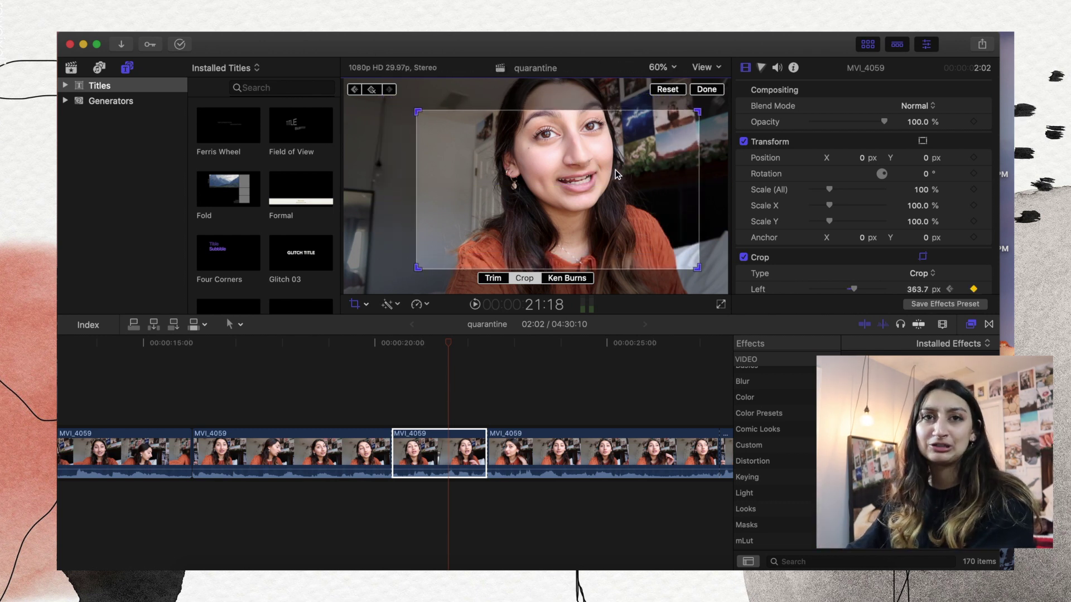
{"action": "key", "text": "space"}
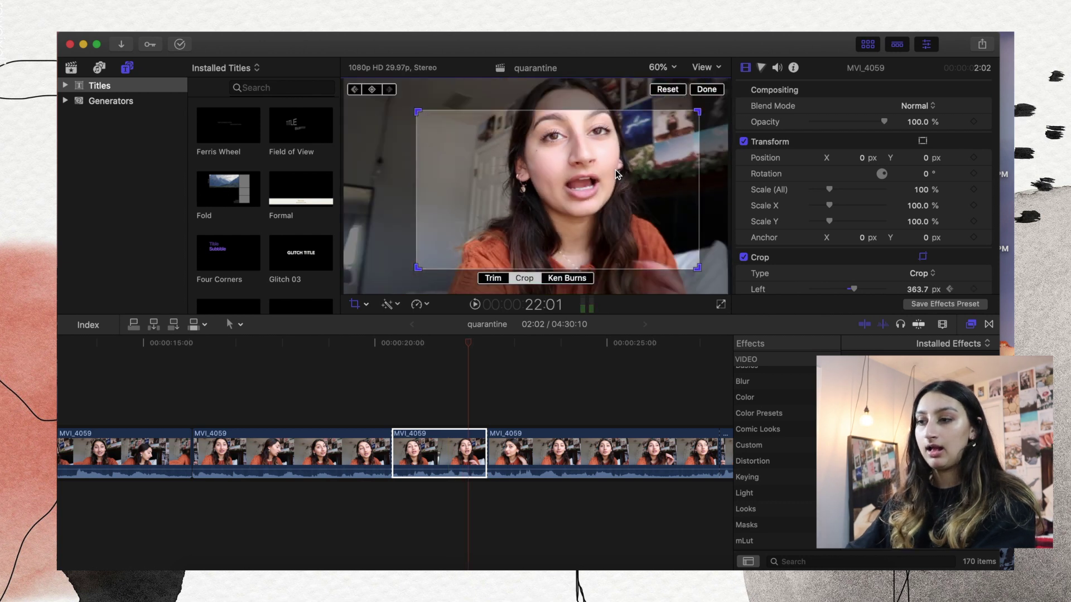
{"action": "left_click_drag", "start_coordinate": [614, 170], "coordinate": [627, 150]}
{"action": "key", "text": "space"}
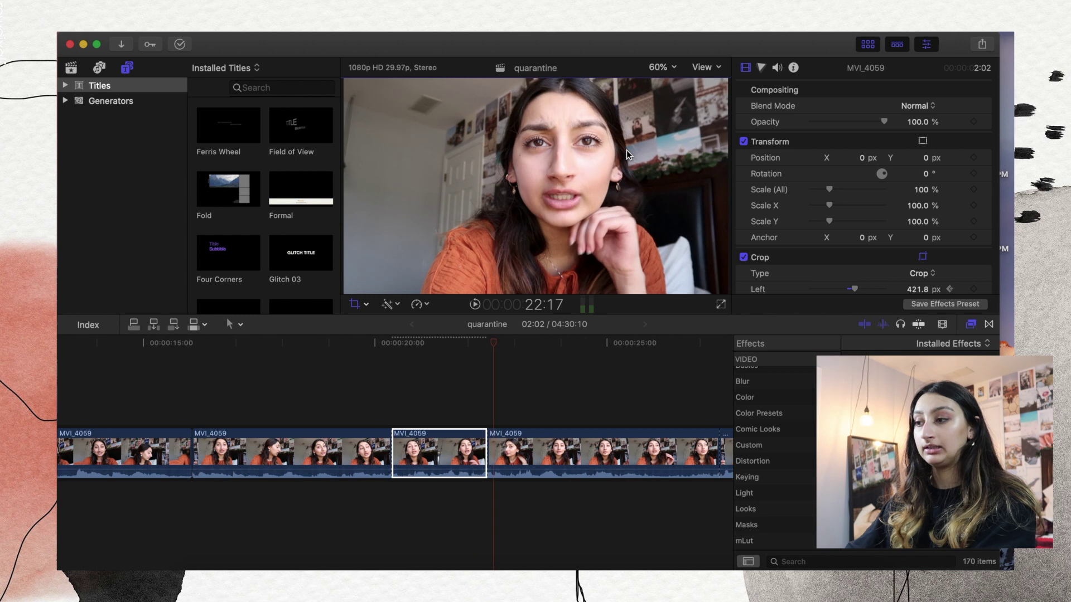
{"action": "key", "text": "shift+c"}
{"action": "left_click_drag", "start_coordinate": [494, 344], "coordinate": [384, 357]}
{"action": "left_click", "coordinate": [706, 89]}
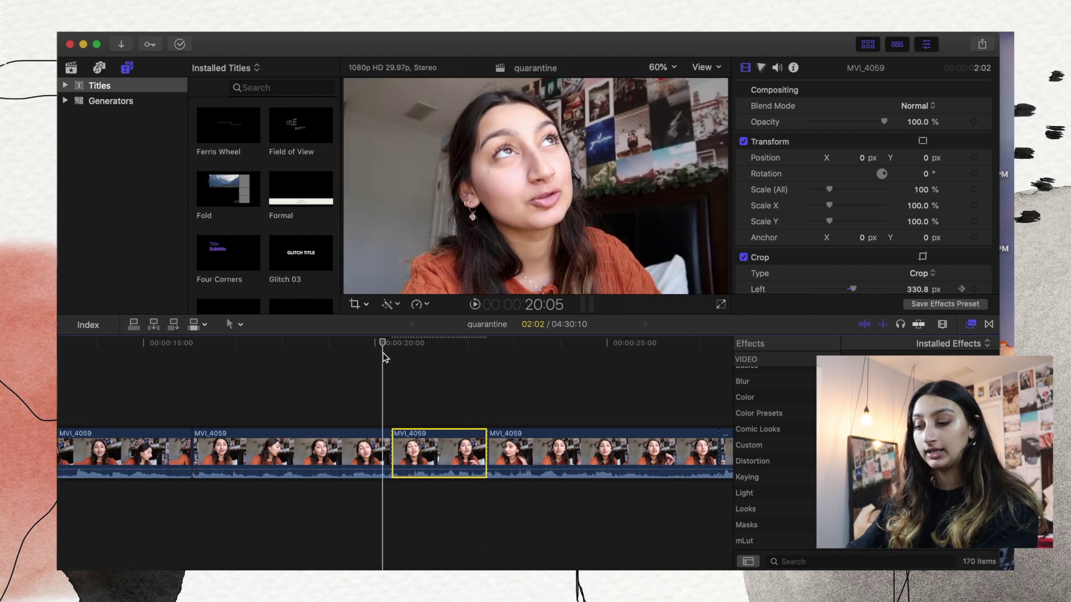
Play back the face-following zoom from about 20:05 and recheck it near 20:29.
{"action": "key", "text": "space"}
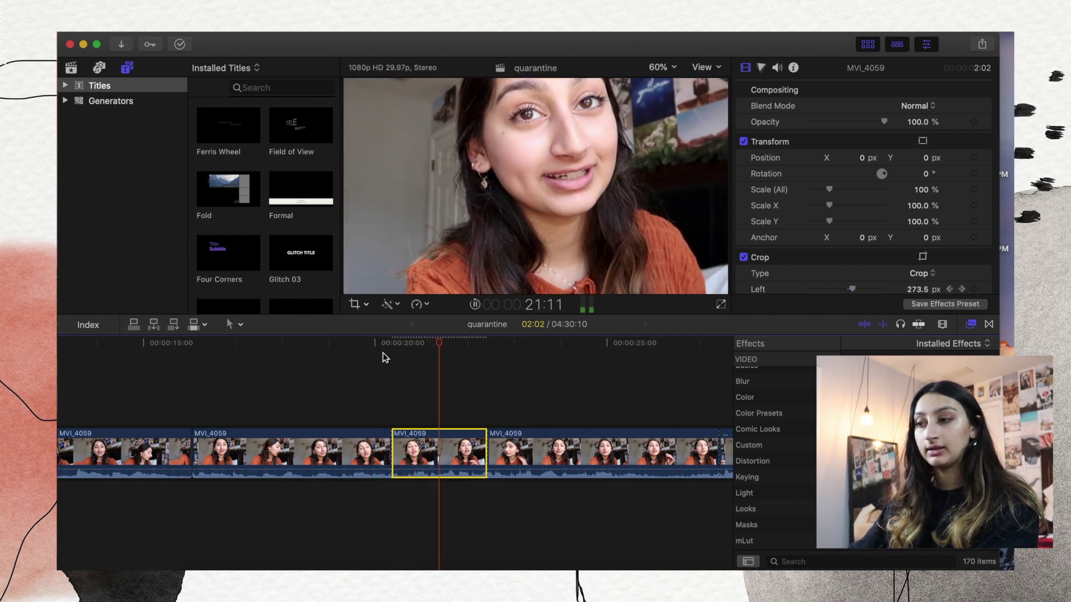
{"action": "key", "text": "space"}
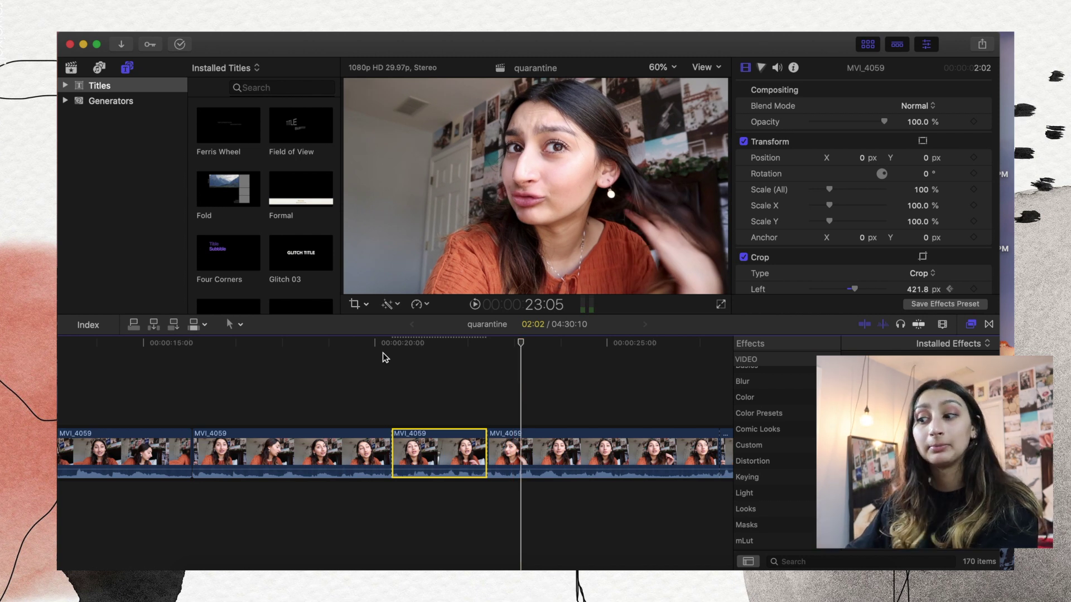
{"action": "left_click", "coordinate": [419, 410]}
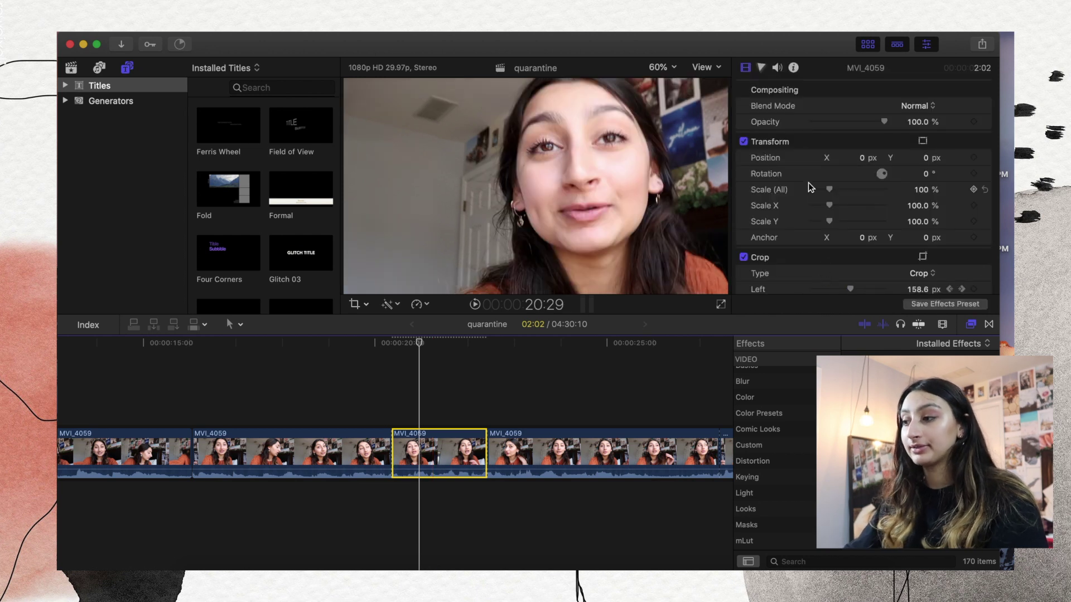
{"action": "left_click", "coordinate": [518, 399]}
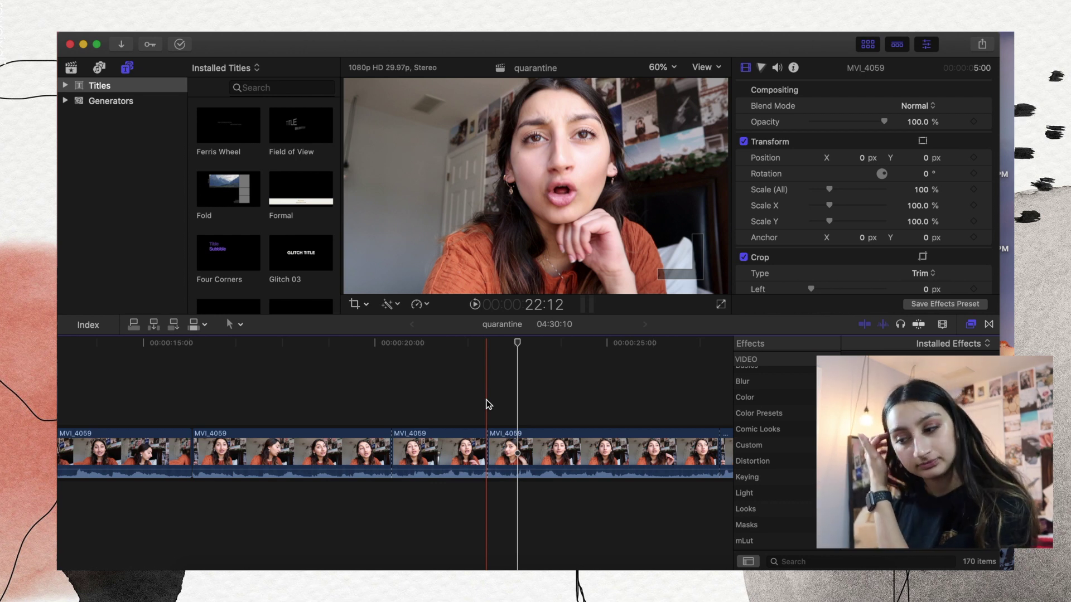
Place the Adjustment Layer title above the first clip at the very start of the timeline.
{"action": "key", "text": "super+1"}
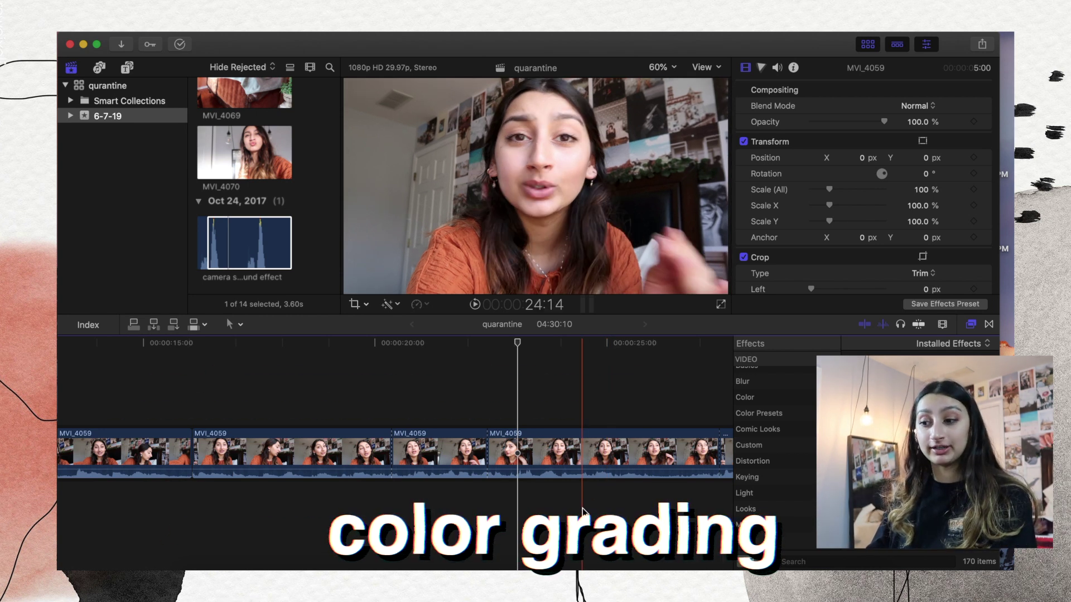
{"action": "scroll", "coordinate": [582, 508], "scroll_direction": "left", "scroll_amount": 10}
{"action": "scroll", "coordinate": [582, 507], "scroll_direction": "left", "scroll_amount": 5}
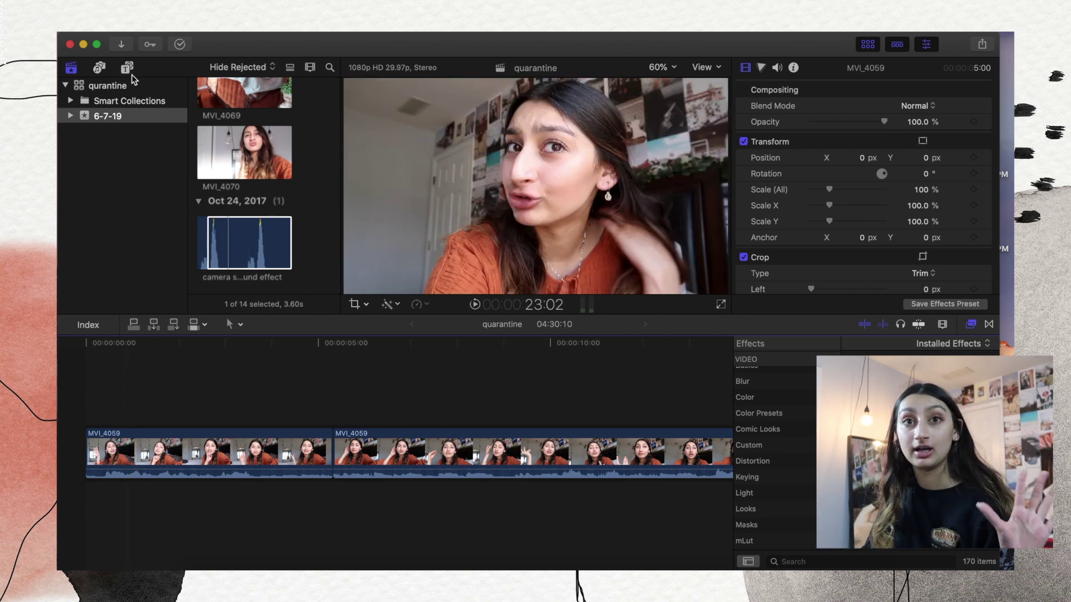
{"action": "left_click", "coordinate": [129, 72]}
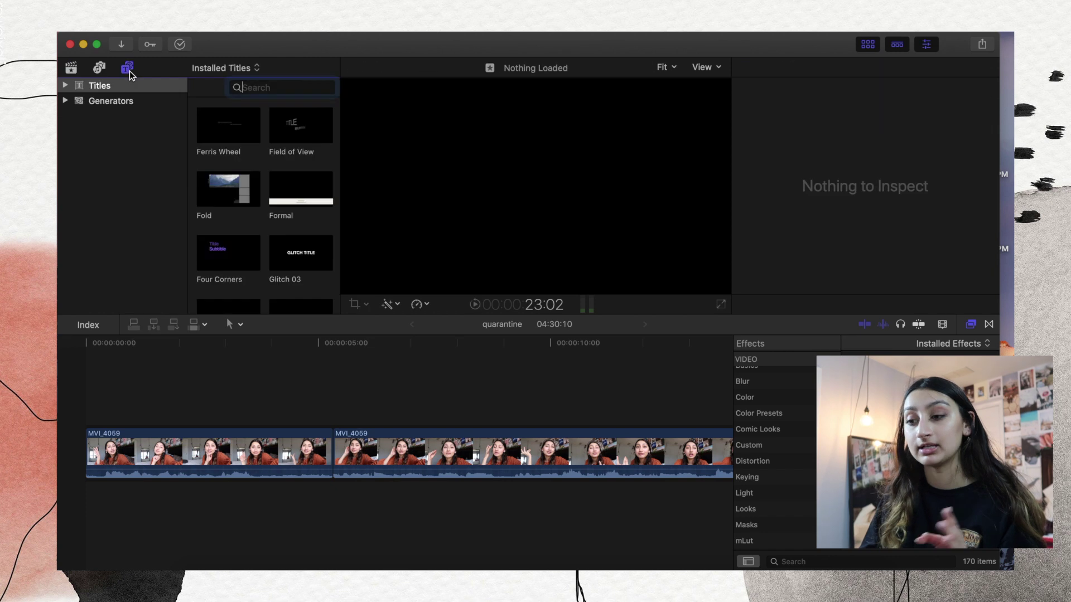
{"action": "scroll", "coordinate": [250, 225], "scroll_direction": "up", "scroll_amount": 10}
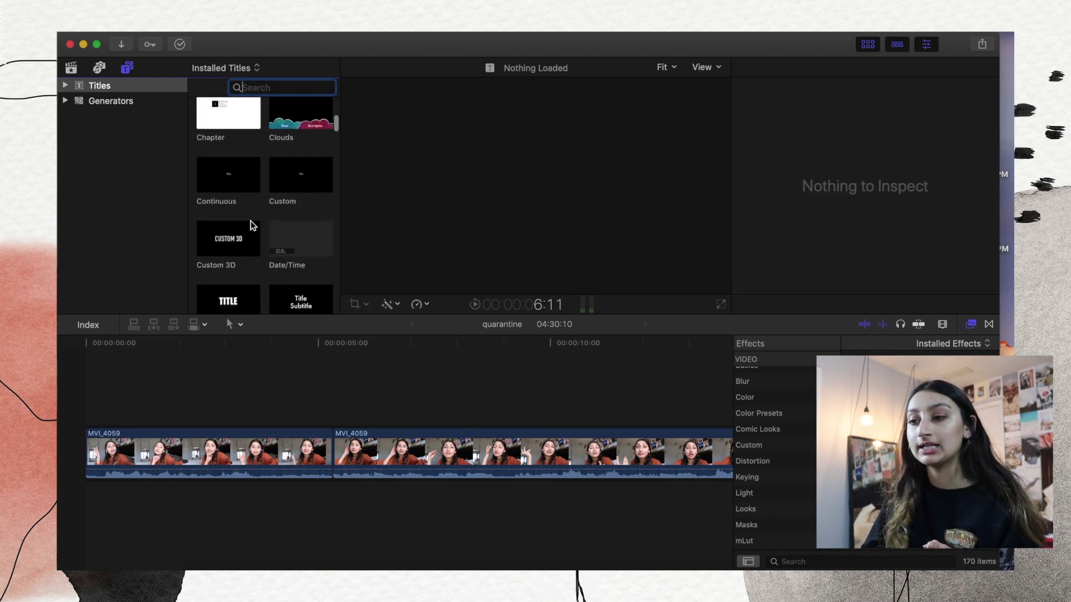
{"action": "scroll", "coordinate": [250, 225], "scroll_direction": "down", "scroll_amount": 4}
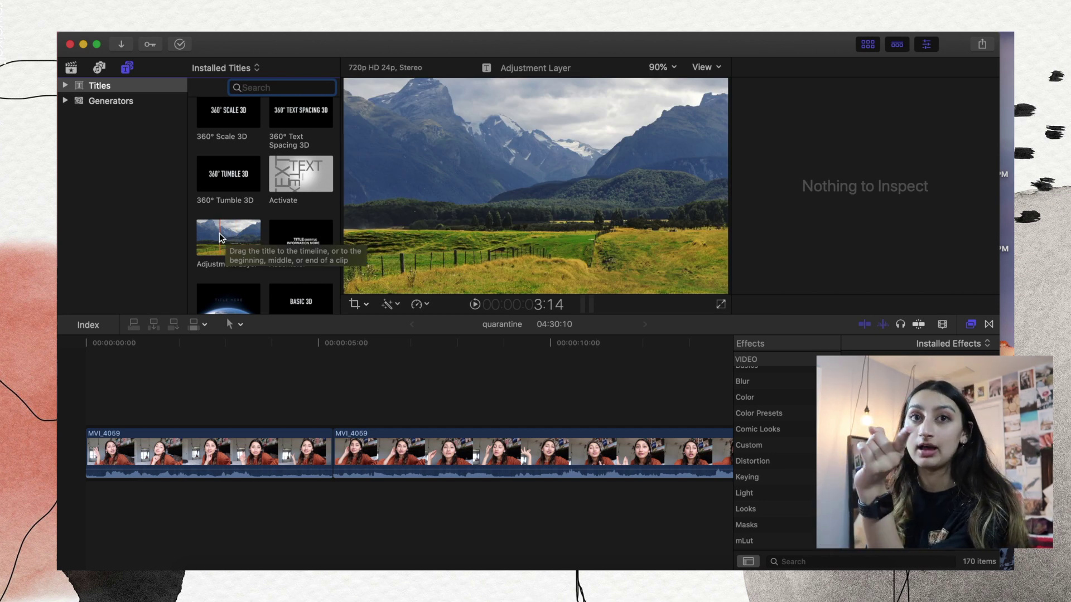
{"action": "left_click", "coordinate": [219, 233]}
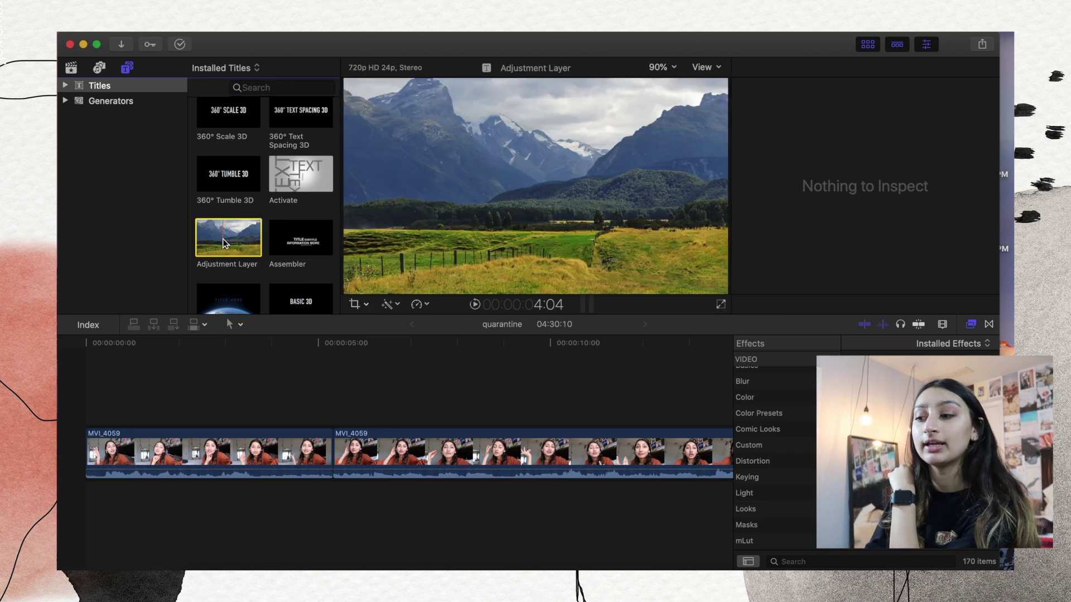
{"action": "left_click_drag", "start_coordinate": [223, 239], "coordinate": [80, 394]}
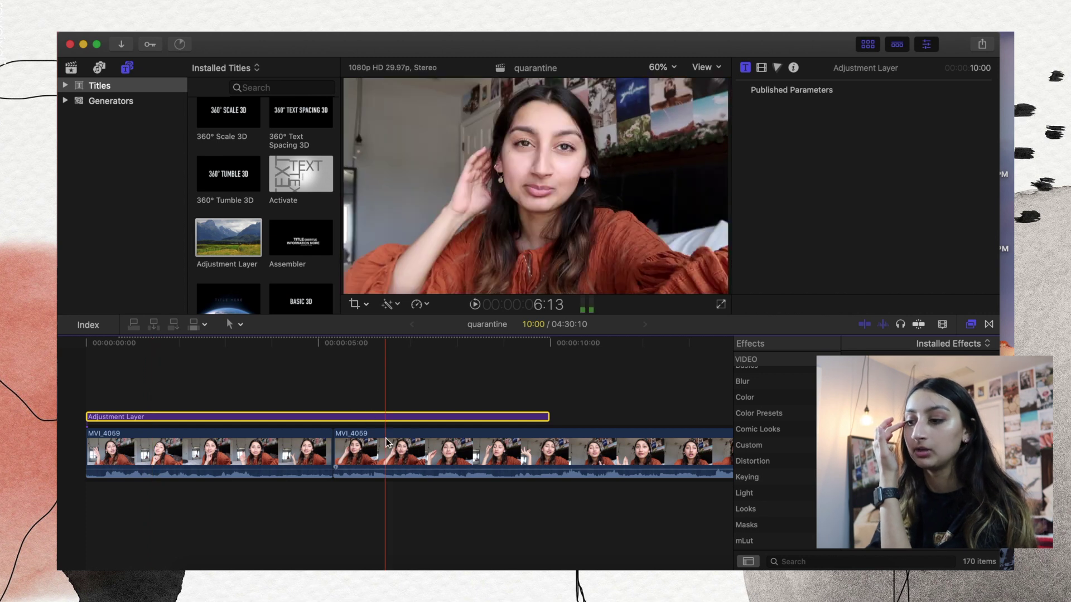
Extend the end of the adjustment layer to a duration of 13:27 and select the layer.
{"action": "left_click", "coordinate": [547, 418]}
{"action": "left_click_drag", "start_coordinate": [548, 418], "coordinate": [695, 404]}
{"action": "left_click", "coordinate": [443, 398]}
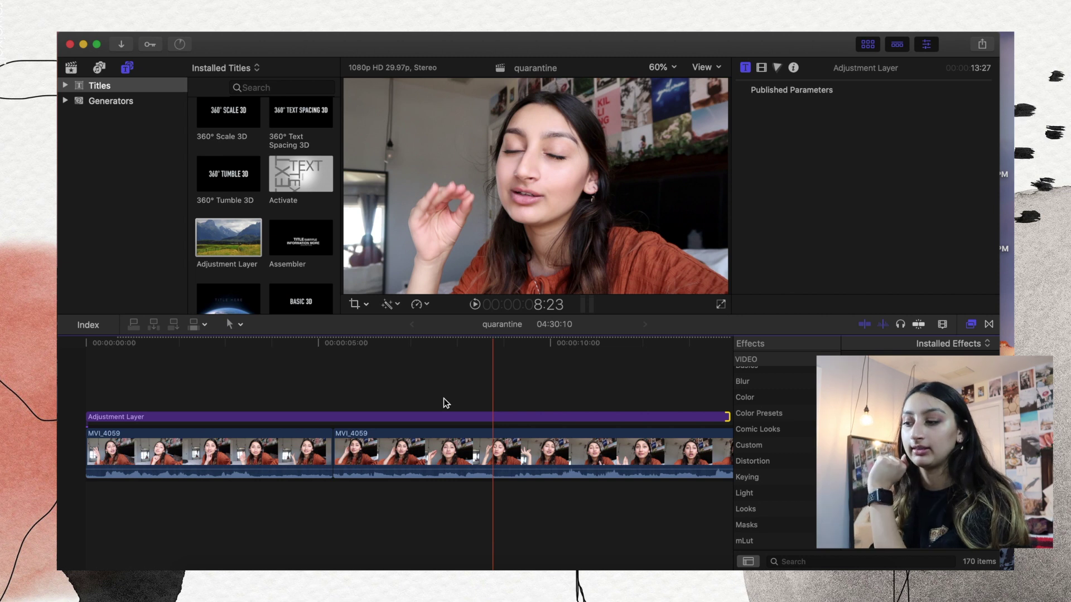
{"action": "left_click", "coordinate": [358, 390]}
{"action": "left_click", "coordinate": [369, 418]}
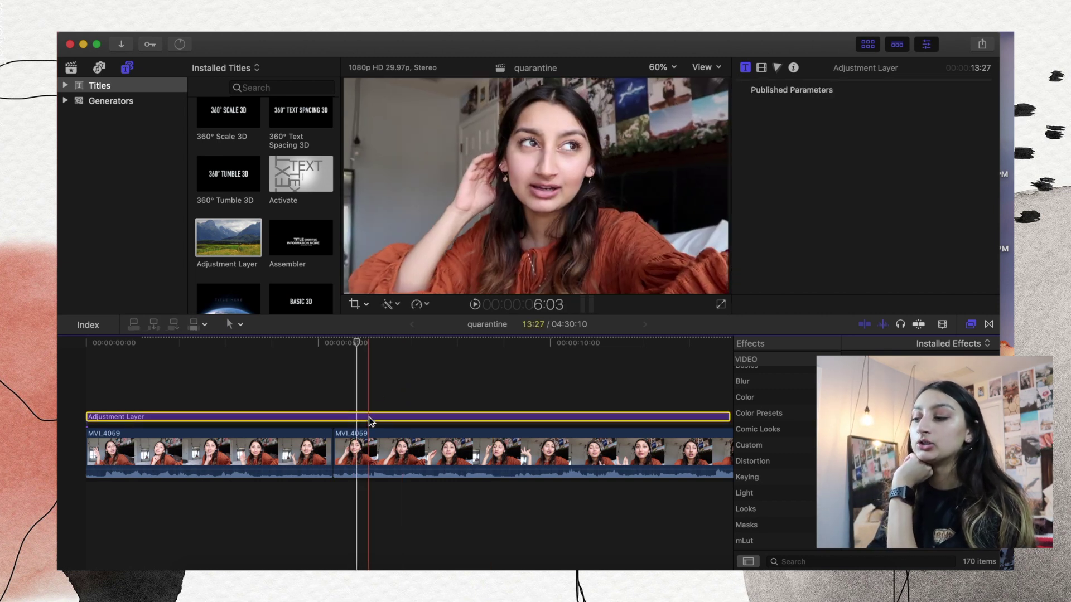
Search the effects for "tiktok" and apply the tiktok purple look to the adjustment layer.
{"action": "left_click", "coordinate": [987, 325]}
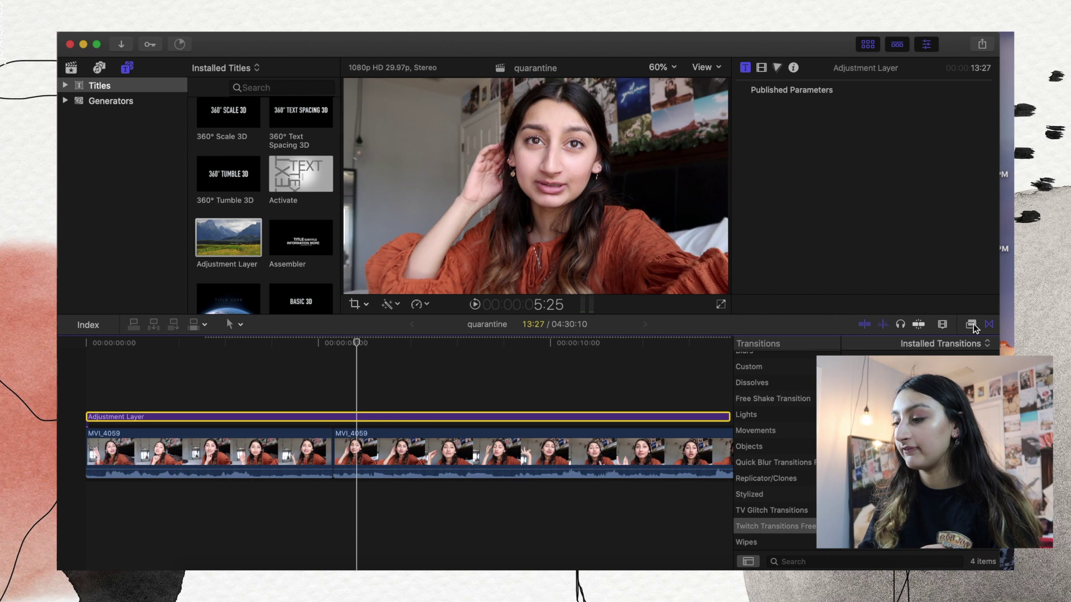
{"action": "left_click", "coordinate": [971, 325]}
{"action": "scroll", "coordinate": [778, 383], "scroll_direction": "up", "scroll_amount": 2}
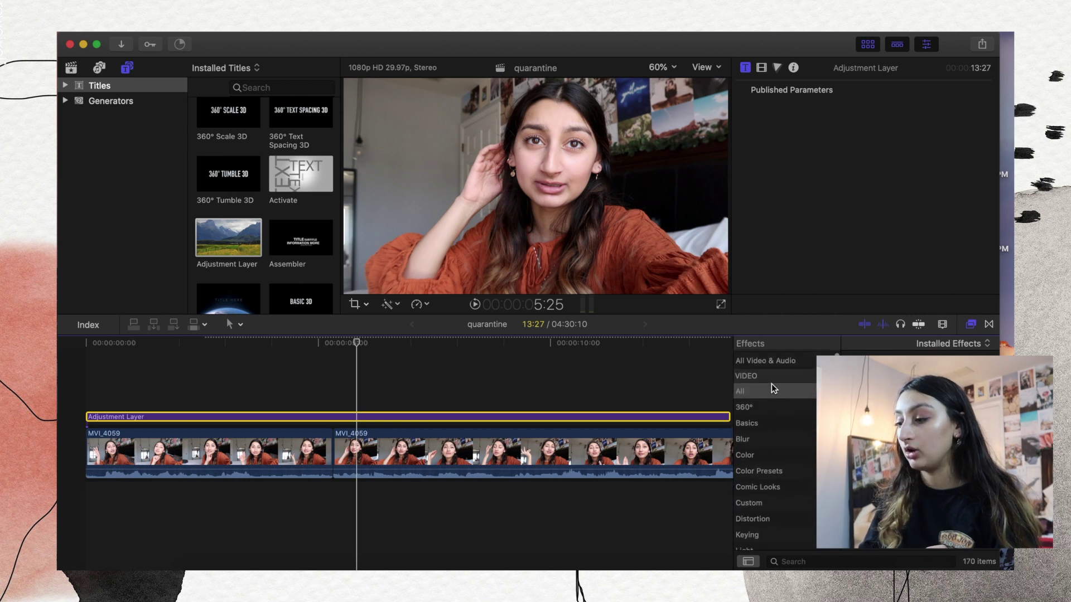
{"action": "left_click", "coordinate": [800, 561]}
{"action": "type", "text": "tiktok"}
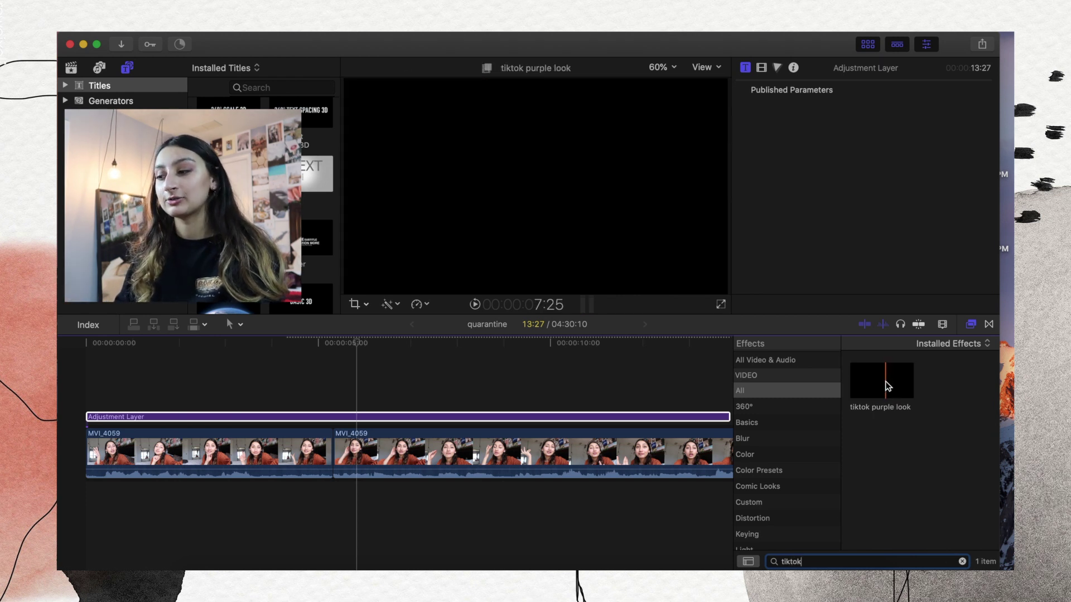
{"action": "left_click_drag", "start_coordinate": [885, 383], "coordinate": [570, 416]}
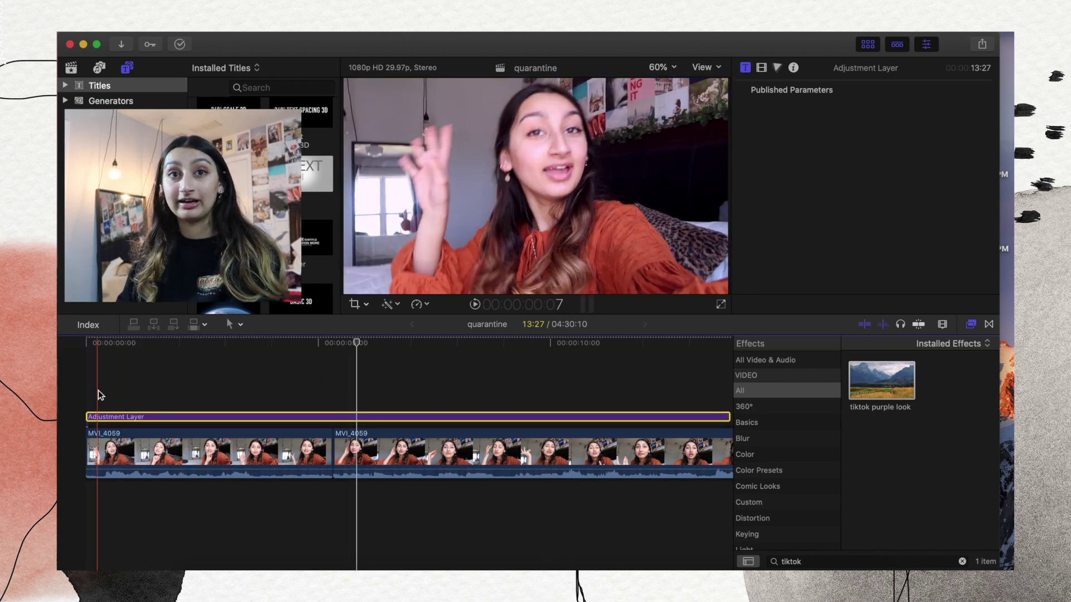
Play back the opening seconds and toggle the adjustment layer's effects off and on to compare the purple look.
{"action": "key", "text": "space"}
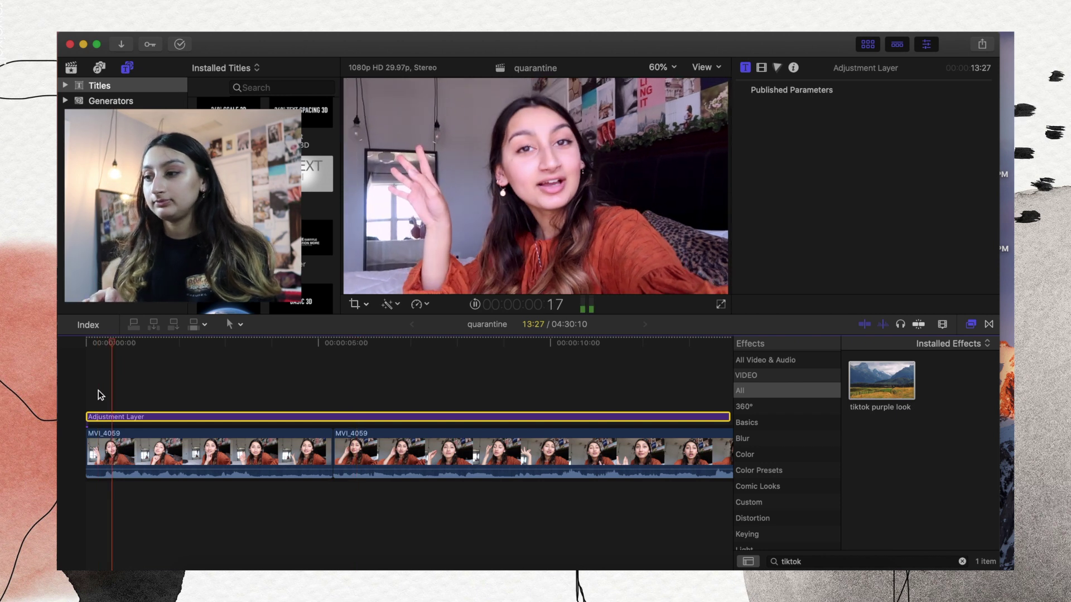
{"action": "key", "text": "space"}
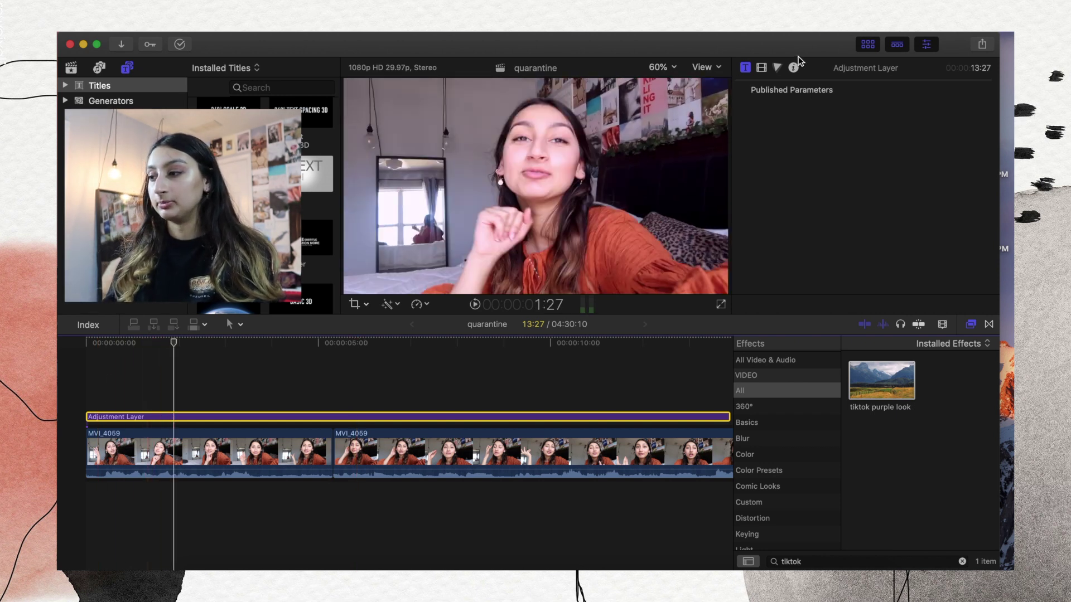
{"action": "left_click", "coordinate": [762, 68]}
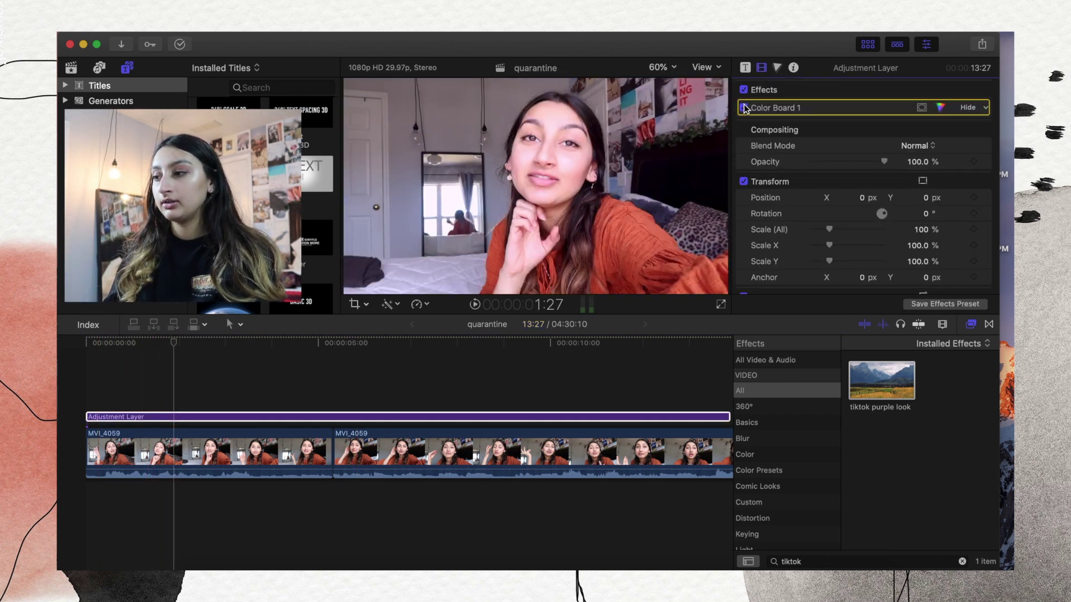
{"action": "left_click", "coordinate": [743, 90]}
{"action": "left_click", "coordinate": [744, 90]}
{"action": "left_click", "coordinate": [744, 90]}
{"action": "left_click", "coordinate": [743, 90]}
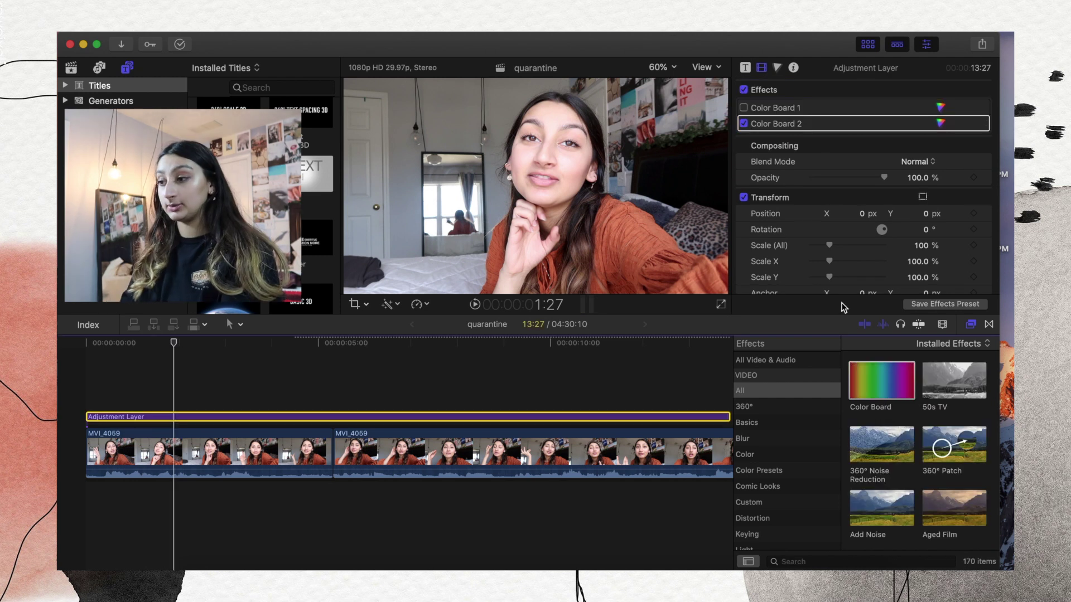
In Color Board 2, raise the shadows' exposure slightly and increase the saturation of the shadows and midtones.
{"action": "left_click", "coordinate": [940, 124]}
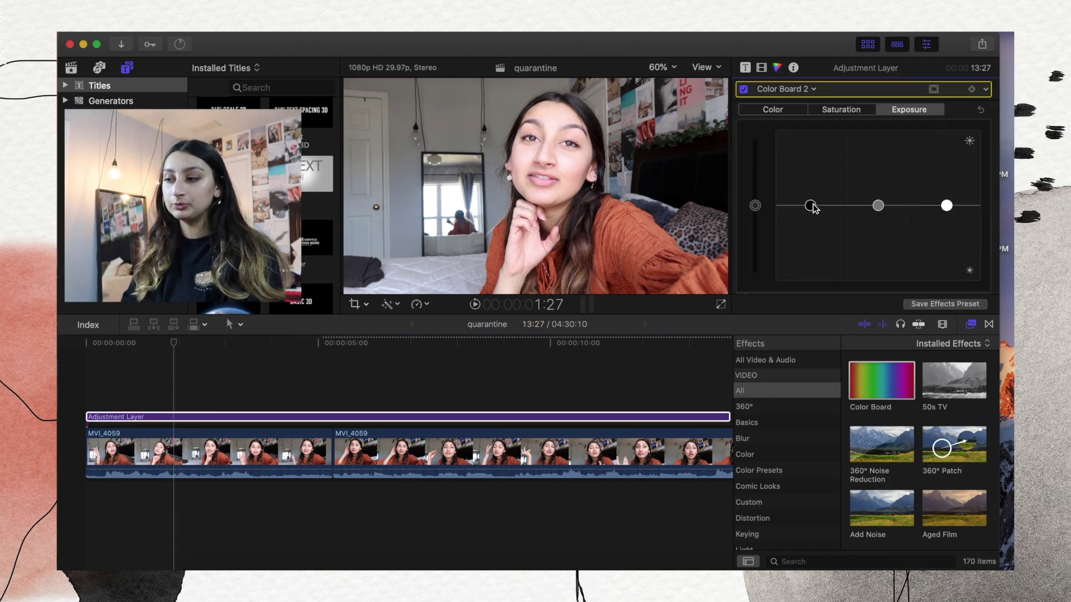
{"action": "left_click_drag", "start_coordinate": [812, 205], "coordinate": [811, 199]}
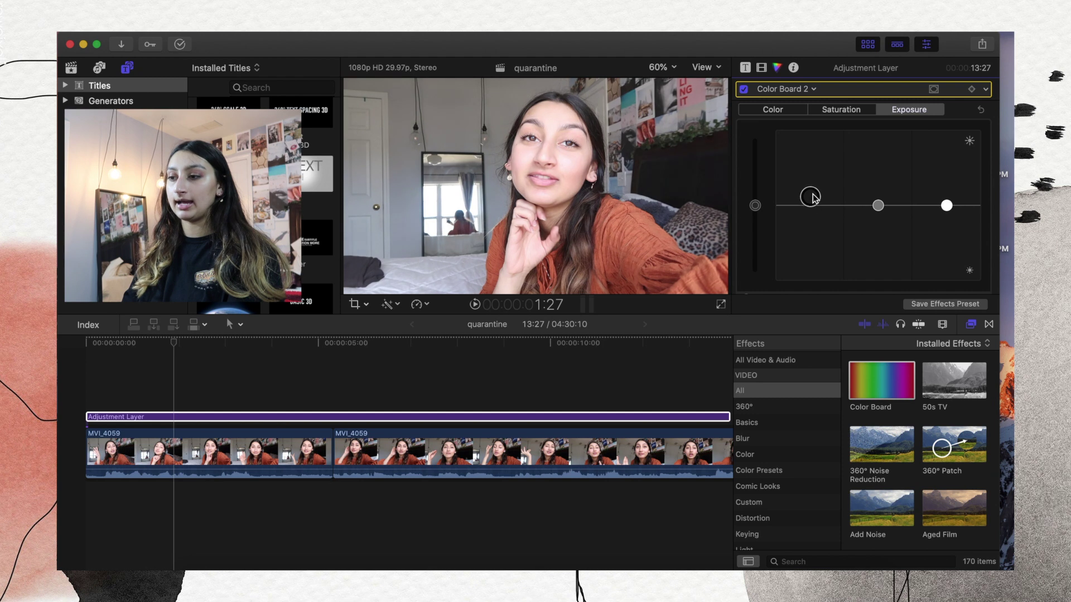
{"action": "left_click", "coordinate": [841, 109]}
{"action": "left_click_drag", "start_coordinate": [810, 203], "coordinate": [810, 174]}
{"action": "left_click_drag", "start_coordinate": [878, 205], "coordinate": [880, 193]}
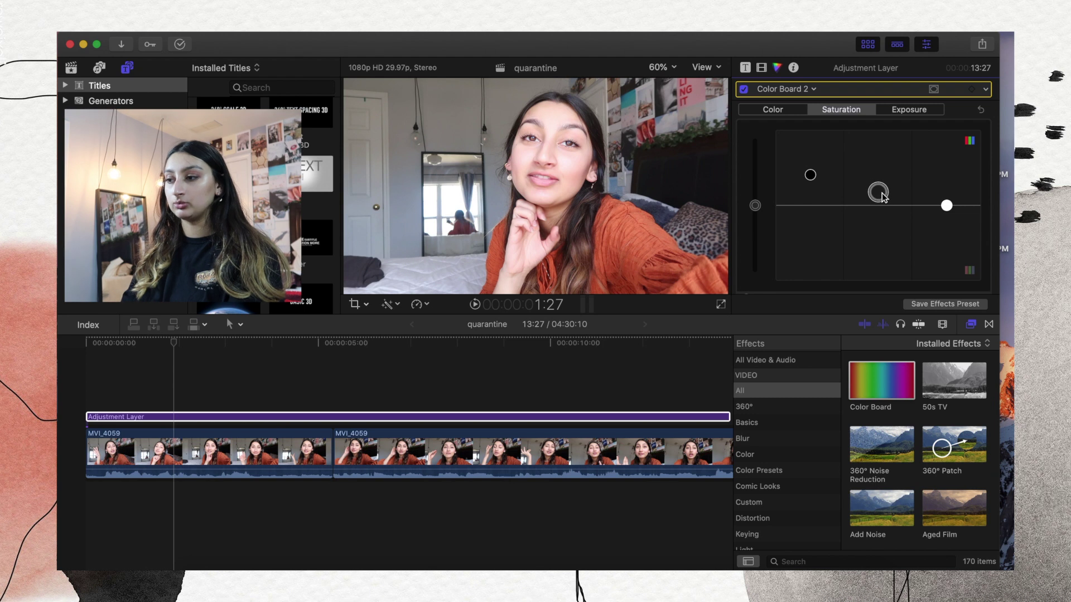
Tint Color Board 2 with master at 83° and -1%, midtones at 143° and -1%, and highlights at 274° and 8%.
{"action": "left_click", "coordinate": [783, 112]}
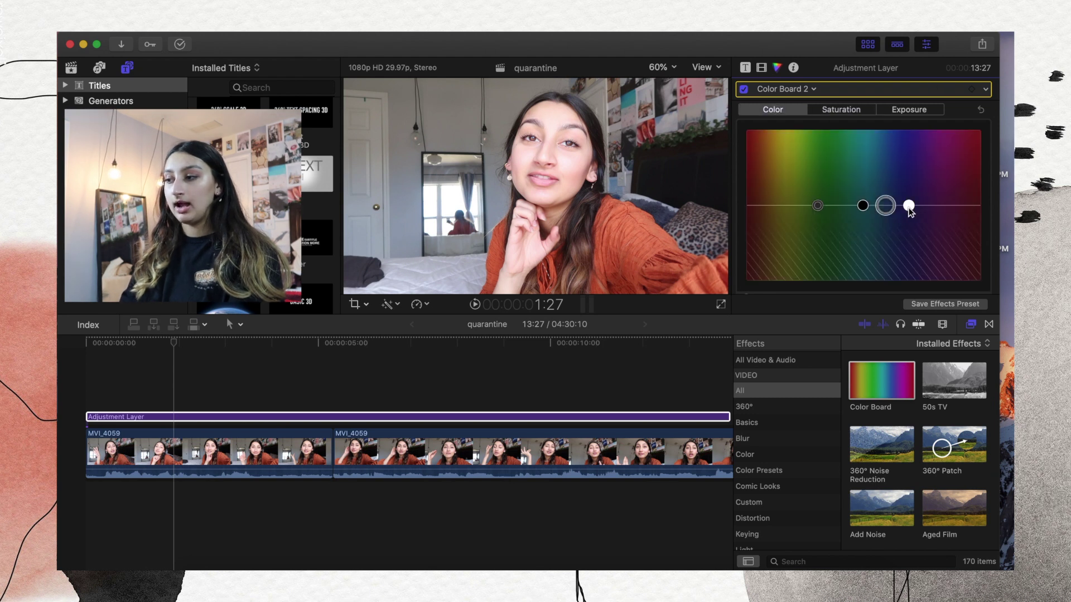
{"action": "left_click_drag", "start_coordinate": [909, 206], "coordinate": [799, 207]}
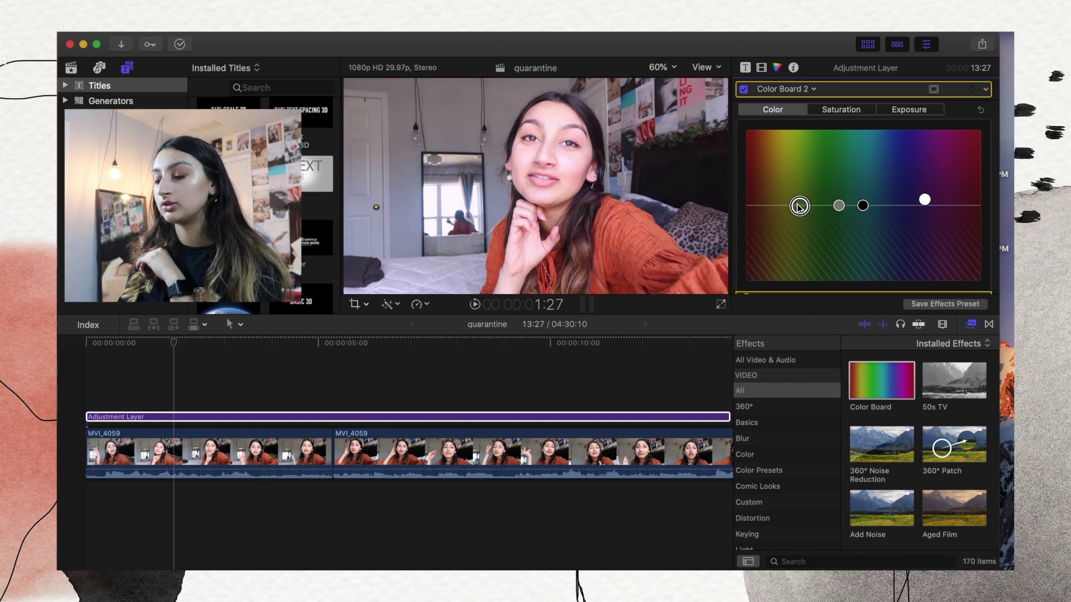
{"action": "scroll", "coordinate": [833, 259], "scroll_direction": "down", "scroll_amount": 5}
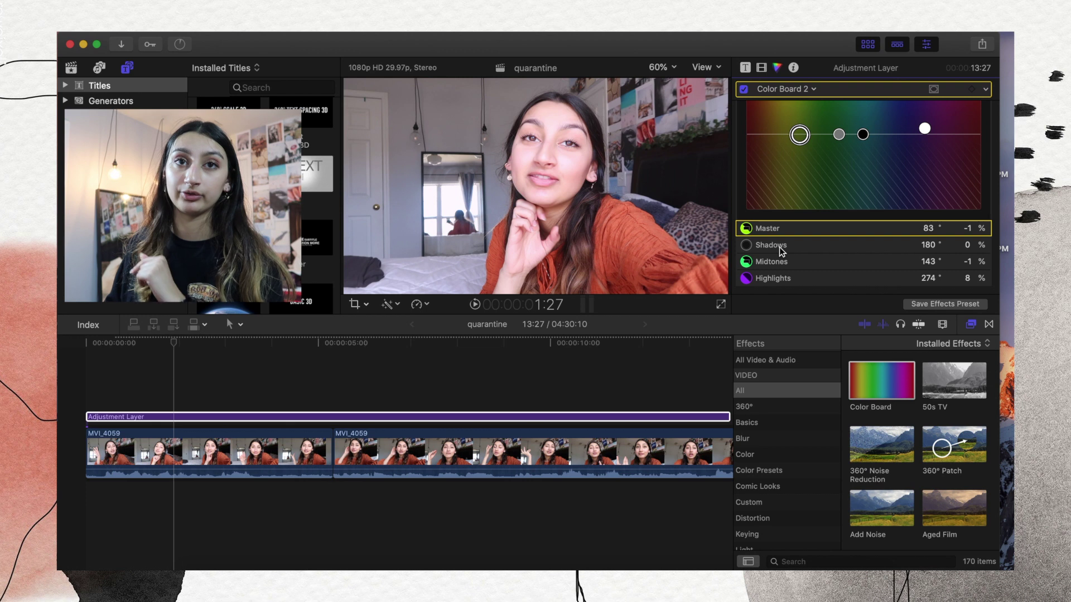
{"action": "scroll", "coordinate": [778, 247], "scroll_direction": "up", "scroll_amount": 4}
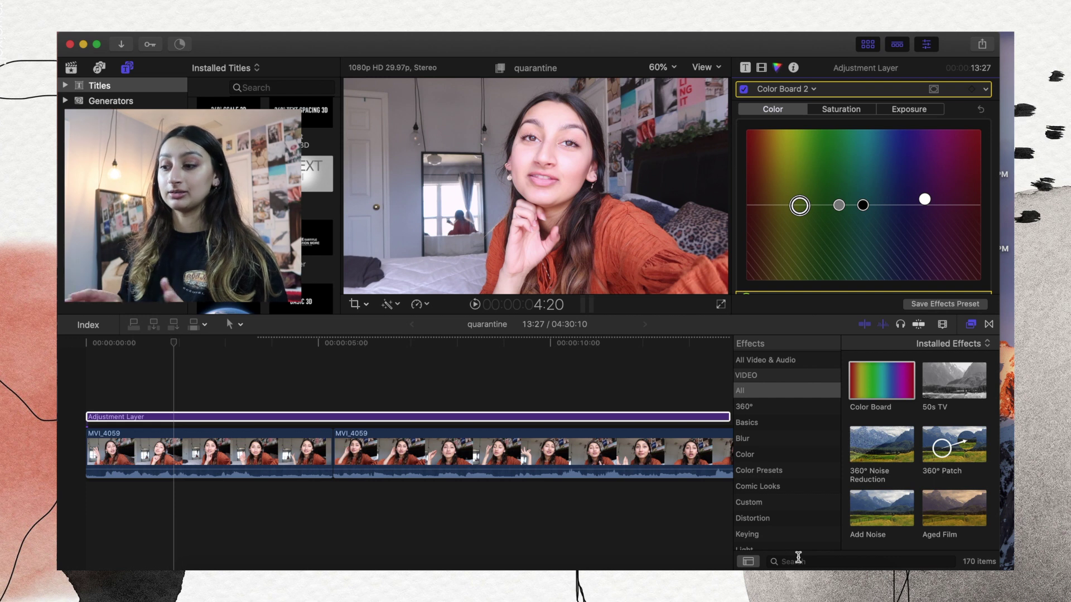
Find the Custom LUT effect among all video effects by searching "cu" and apply it to the adjustment layer.
{"action": "left_click", "coordinate": [764, 501]}
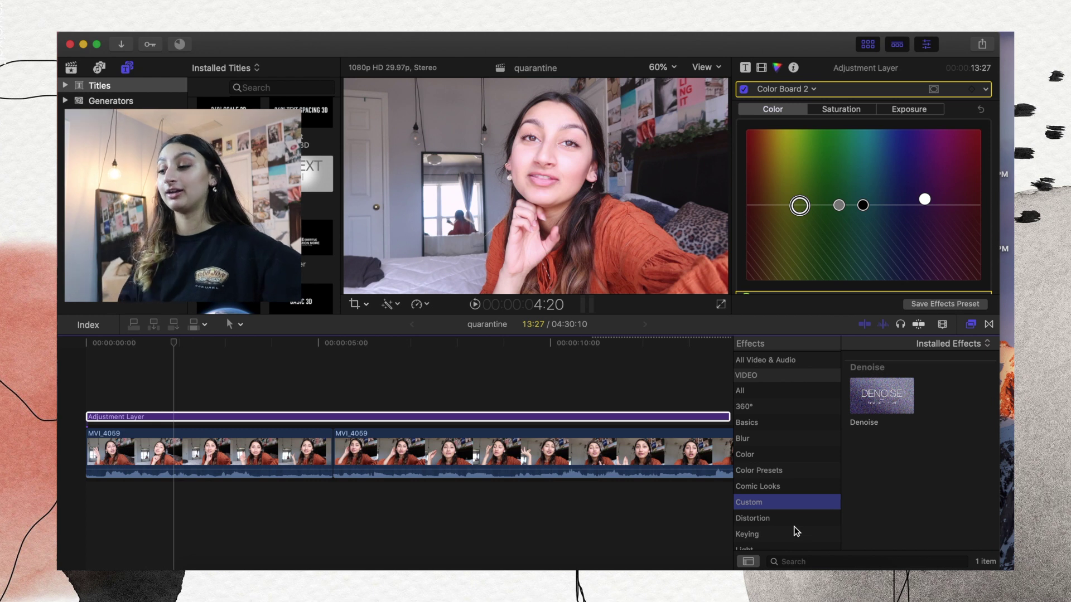
{"action": "left_click", "coordinate": [763, 471]}
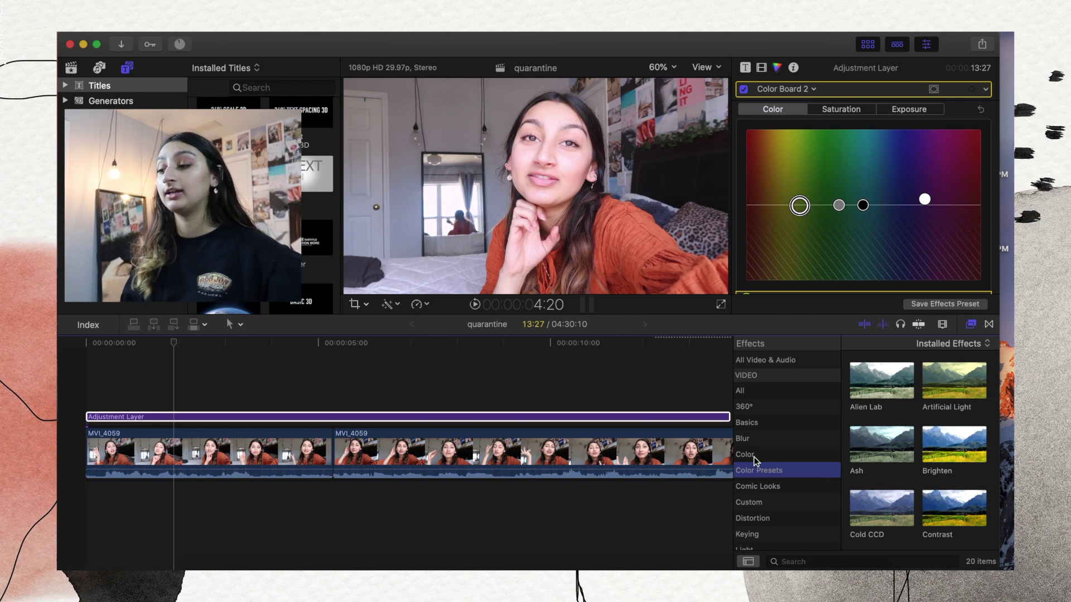
{"action": "left_click", "coordinate": [754, 455]}
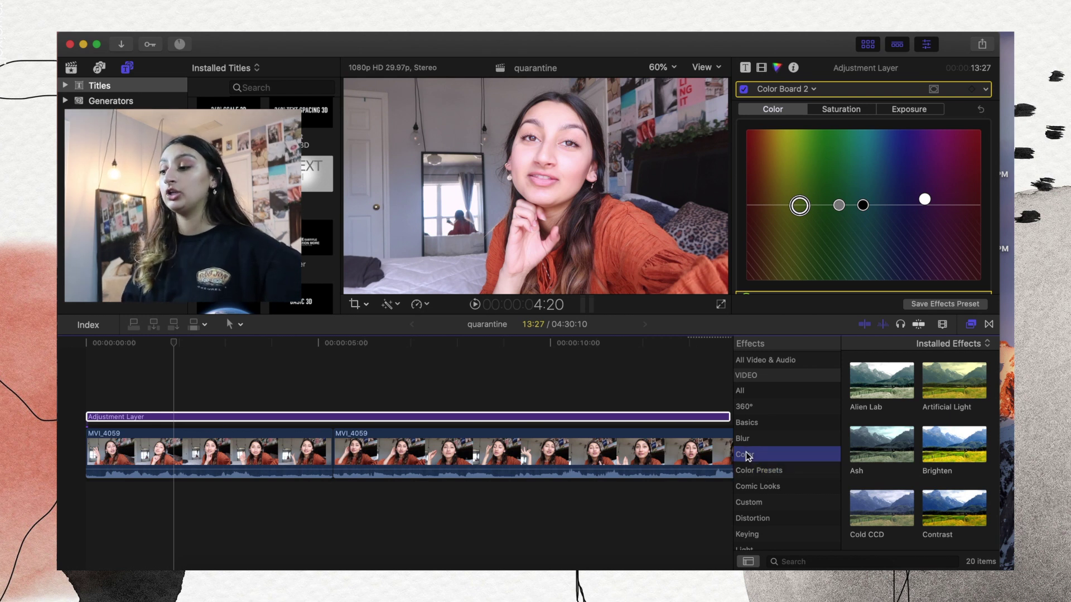
{"action": "left_click", "coordinate": [750, 392]}
{"action": "scroll", "coordinate": [802, 534], "scroll_direction": "down", "scroll_amount": 1}
{"action": "scroll", "coordinate": [802, 534], "scroll_direction": "down", "scroll_amount": 1}
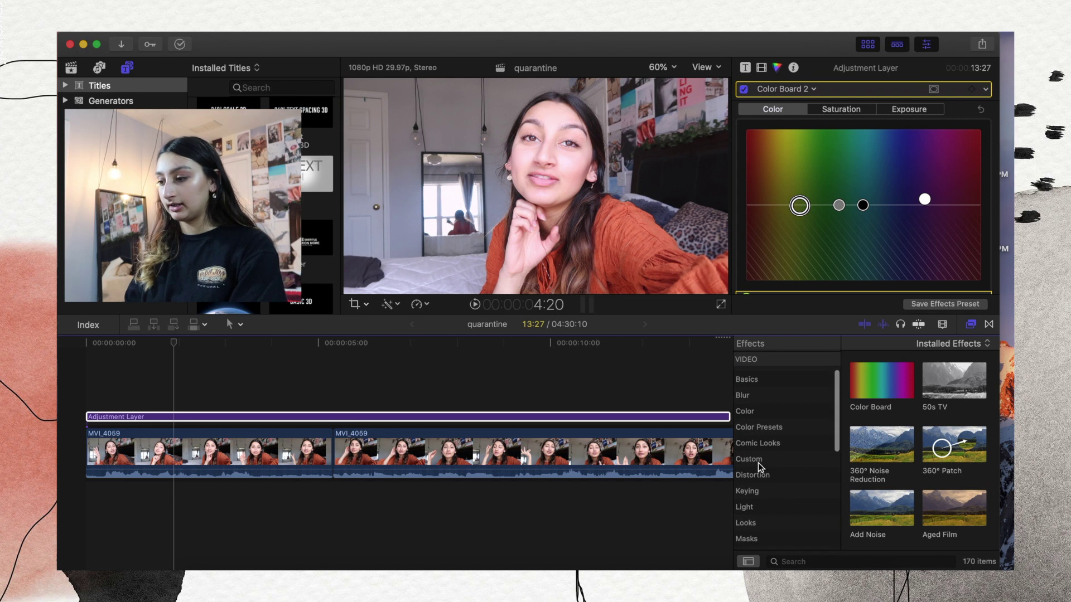
{"action": "left_click", "coordinate": [761, 464]}
{"action": "scroll", "coordinate": [765, 496], "scroll_direction": "down", "scroll_amount": 1}
{"action": "left_click", "coordinate": [809, 561]}
{"action": "type", "text": "cu"}
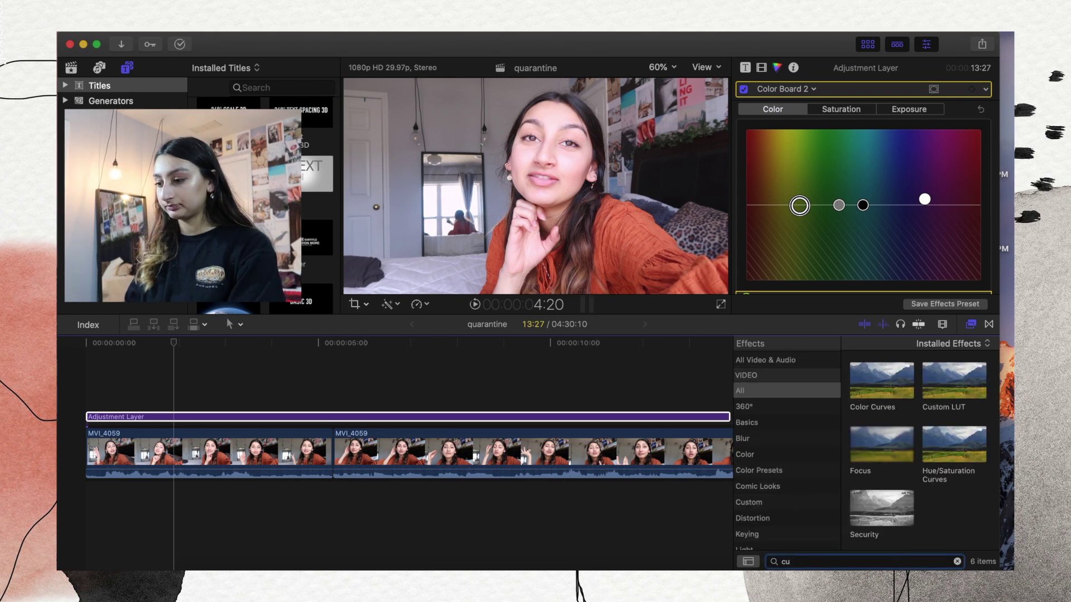
{"action": "left_click_drag", "start_coordinate": [944, 392], "coordinate": [682, 416]}
{"action": "left_click_drag", "start_coordinate": [675, 422], "coordinate": [675, 423]}
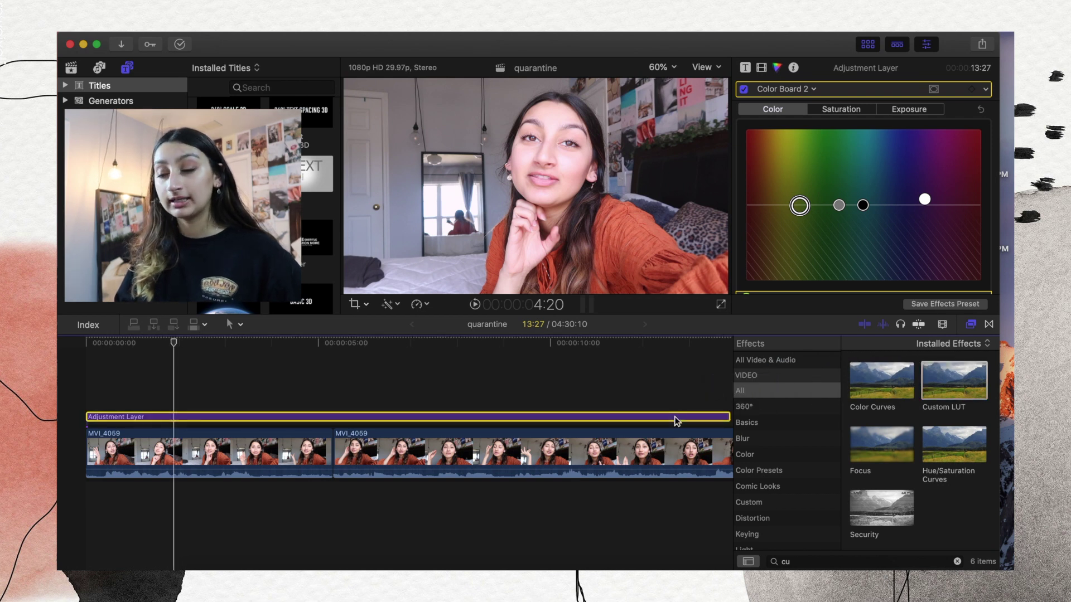
Set the adjustment layer's custom LUT to Chrome and reduce its mix to 0.28.
{"action": "left_click", "coordinate": [762, 68]}
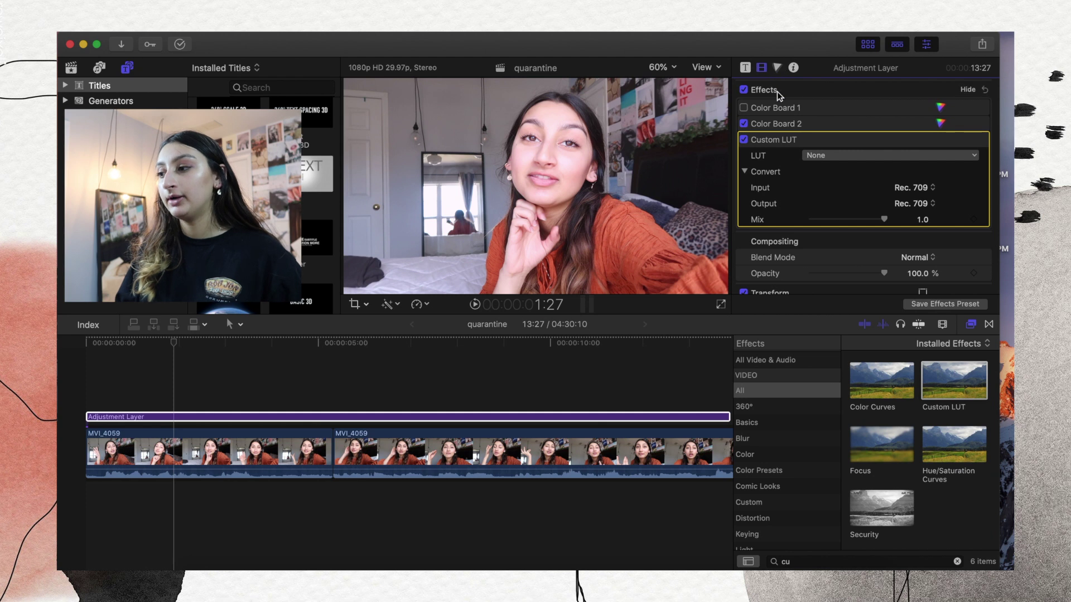
{"action": "left_click", "coordinate": [825, 157]}
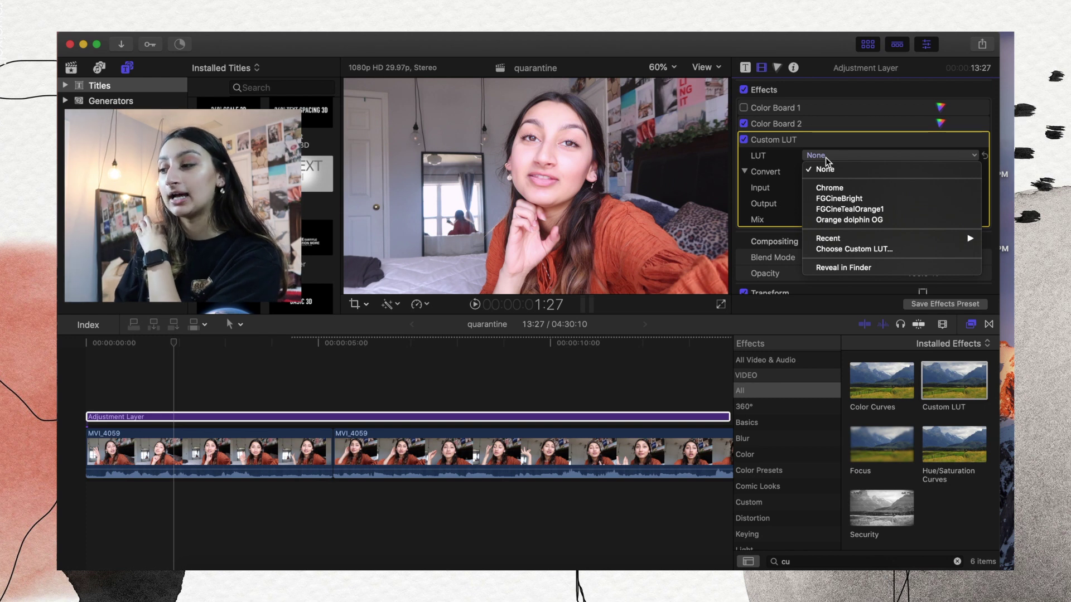
{"action": "left_click", "coordinate": [831, 189]}
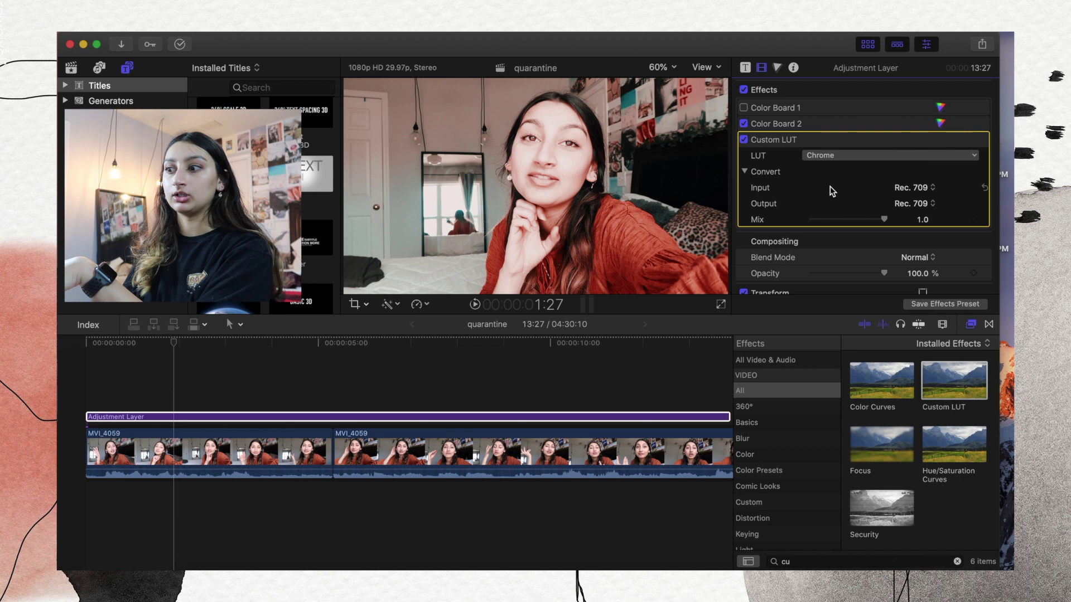
{"action": "left_click_drag", "start_coordinate": [851, 223], "coordinate": [835, 223]}
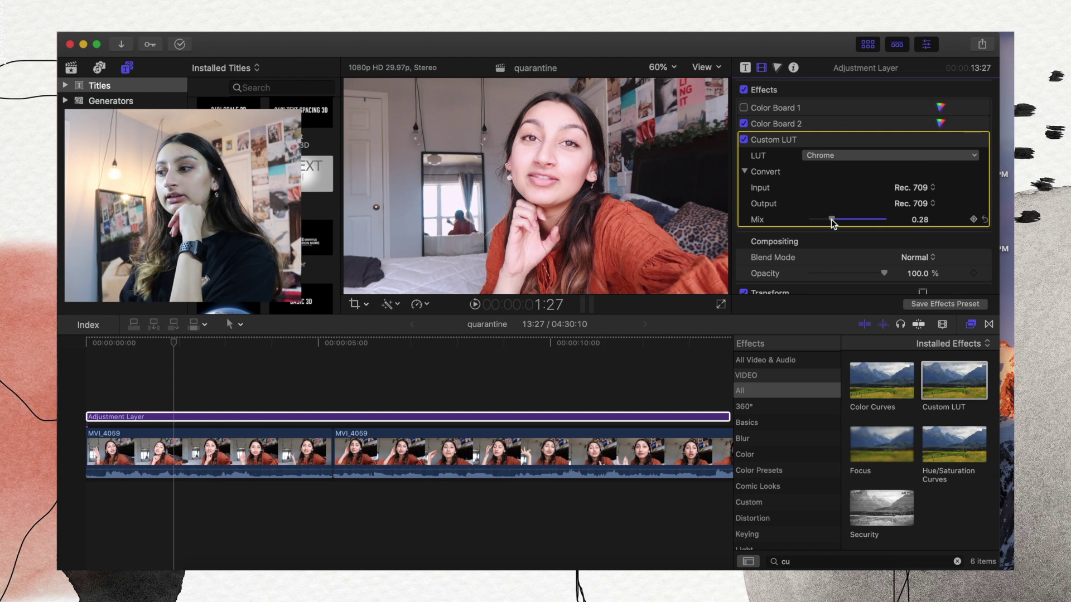
Review Color Board 2's exposure, color and saturation settings on the adjustment layer.
{"action": "left_click", "coordinate": [940, 124]}
{"action": "left_click", "coordinate": [898, 109]}
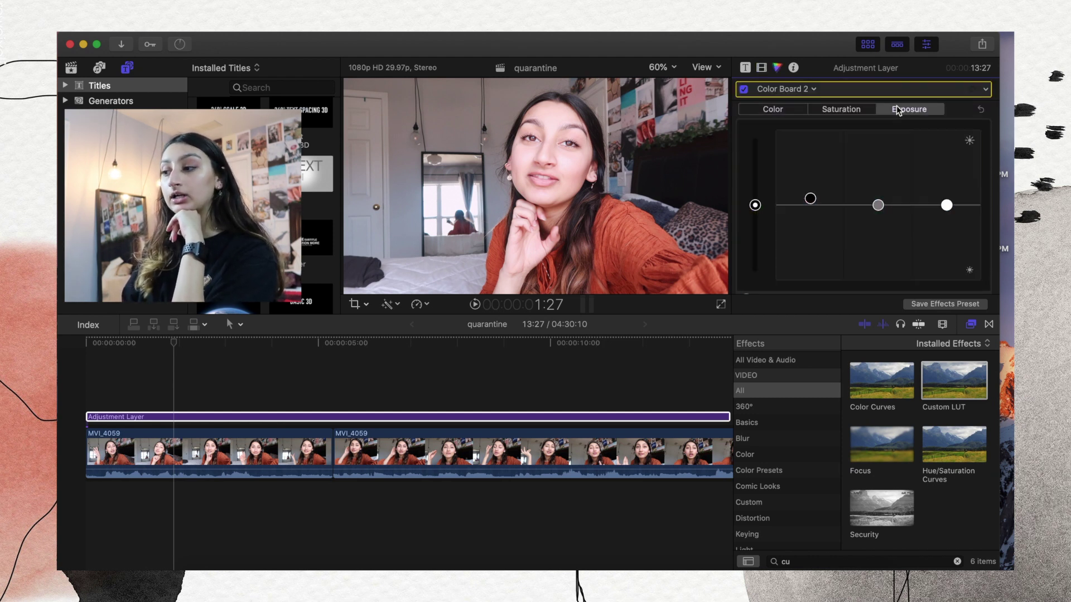
{"action": "mouse_move", "coordinate": [810, 206]}
{"action": "left_mouse_down"}
{"action": "mouse_move", "coordinate": [813, 219]}
{"action": "mouse_move", "coordinate": [812, 206]}
{"action": "left_mouse_up"}
{"action": "mouse_move", "coordinate": [947, 206]}
{"action": "left_mouse_down"}
{"action": "mouse_move", "coordinate": [948, 197]}
{"action": "mouse_move", "coordinate": [950, 215]}
{"action": "mouse_move", "coordinate": [948, 206]}
{"action": "left_mouse_up"}
{"action": "left_click", "coordinate": [791, 107]}
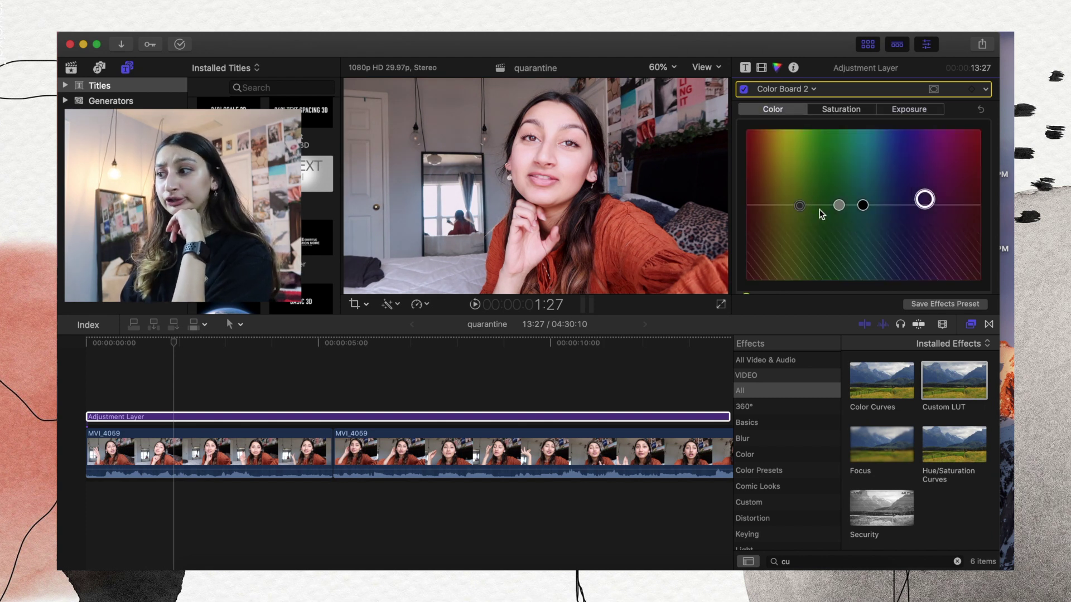
{"action": "left_click", "coordinate": [841, 110]}
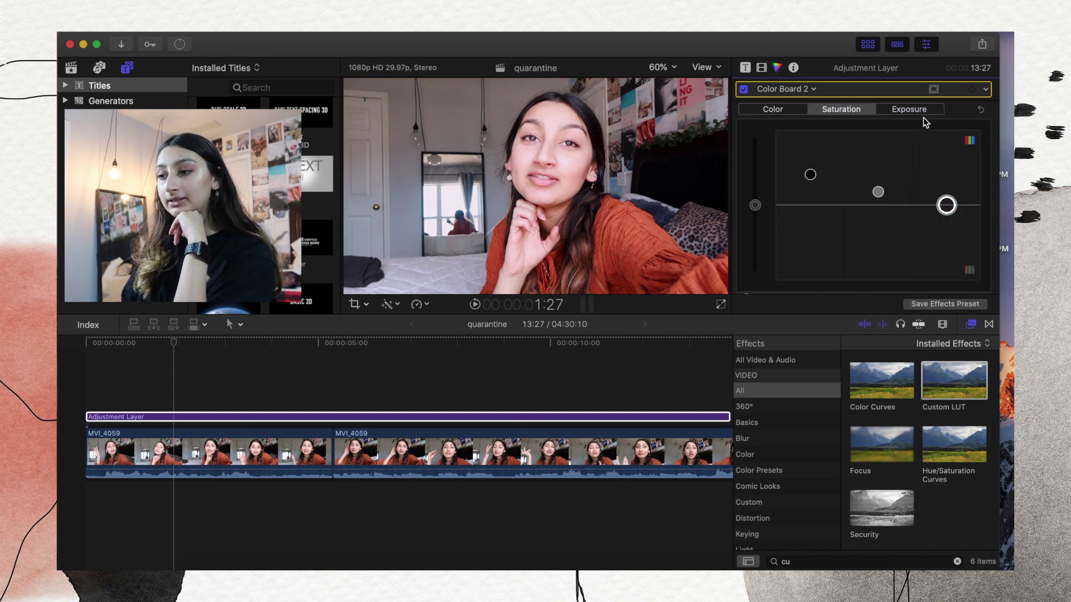
{"action": "left_click", "coordinate": [574, 416]}
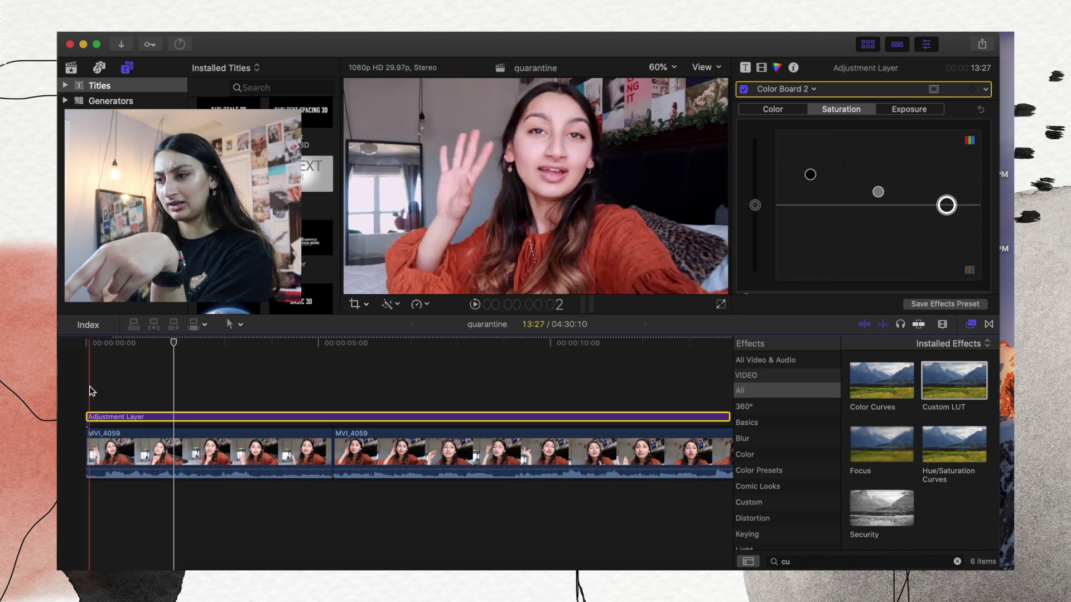
{"action": "left_click", "coordinate": [771, 109]}
{"action": "scroll", "coordinate": [906, 231], "scroll_direction": "down", "scroll_amount": 2}
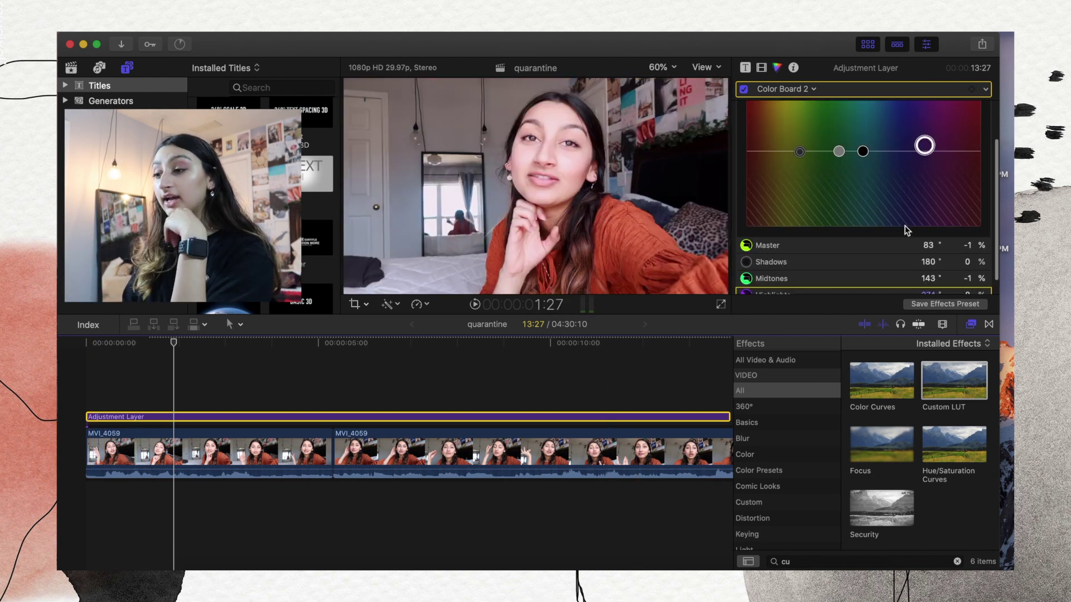
{"action": "scroll", "coordinate": [894, 176], "scroll_direction": "up", "scroll_amount": 2}
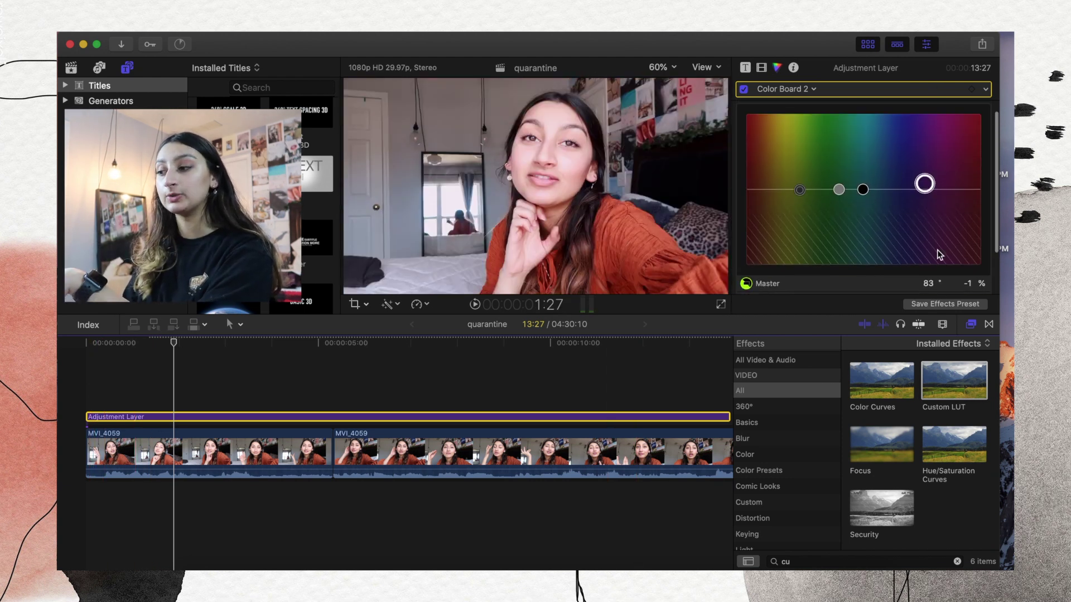
Save the adjustment layer's Color Board 1, Color Board 2 and Custom LUT as an effects preset named "tiktok mlut look" in the 360° category.
{"action": "left_click", "coordinate": [921, 305]}
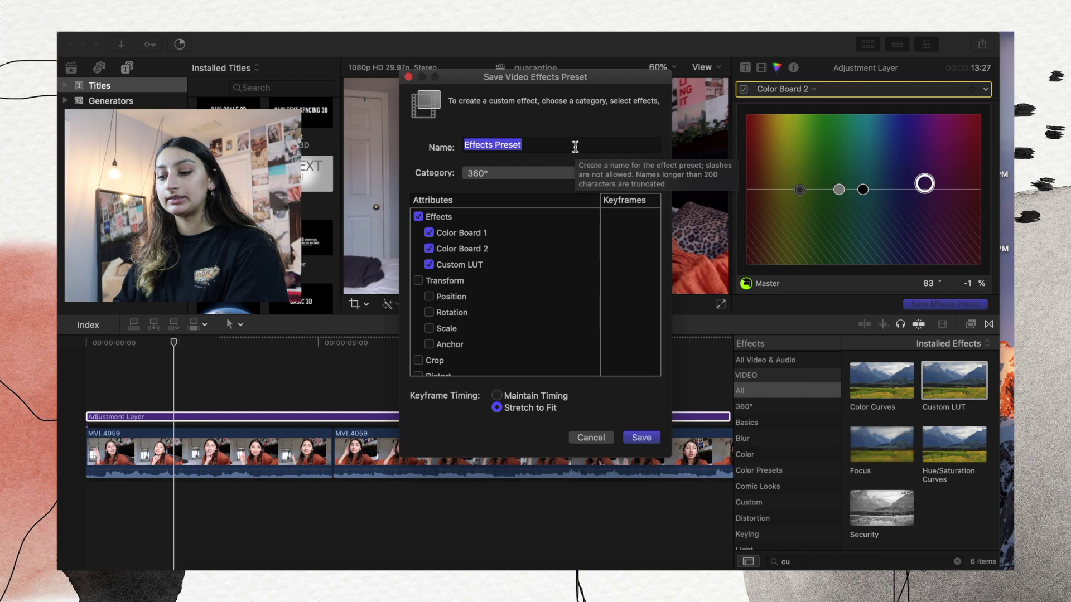
{"action": "type", "text": "tiktok"}
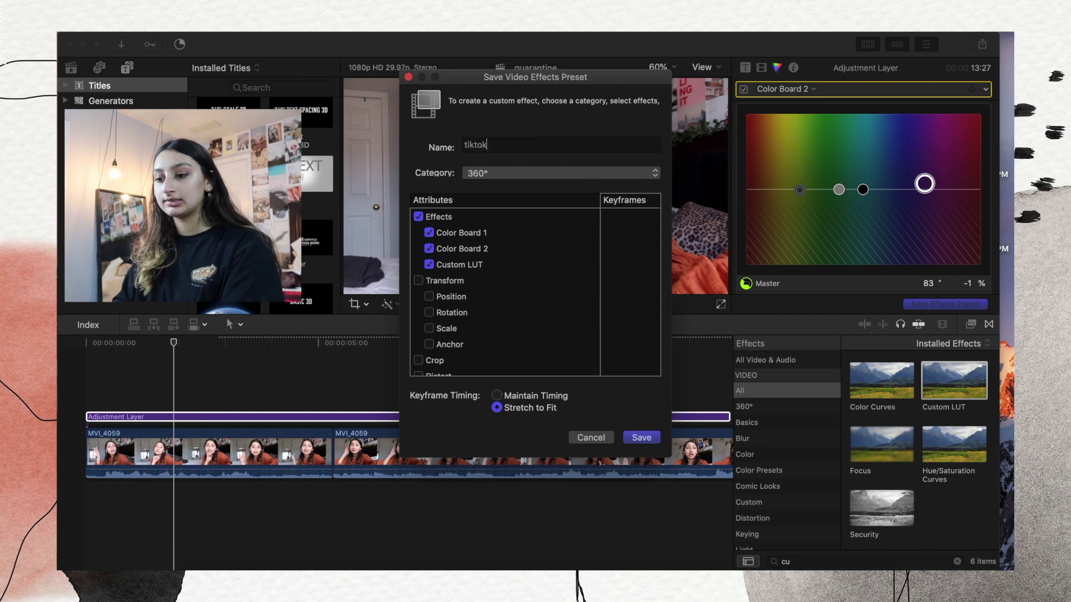
{"action": "type", "text": " mlut look"}
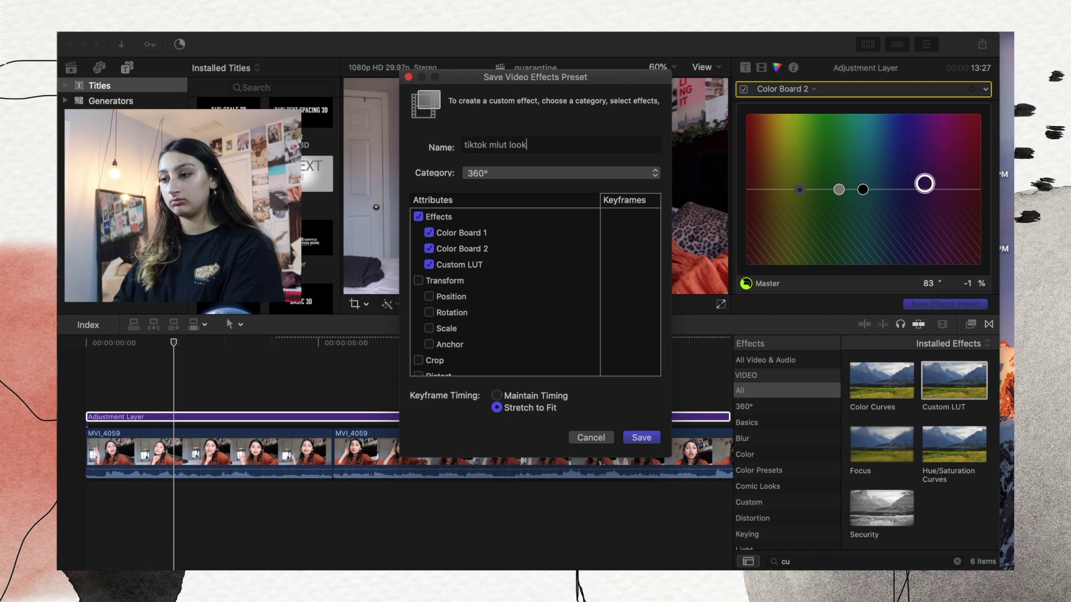
{"action": "left_click", "coordinate": [647, 438]}
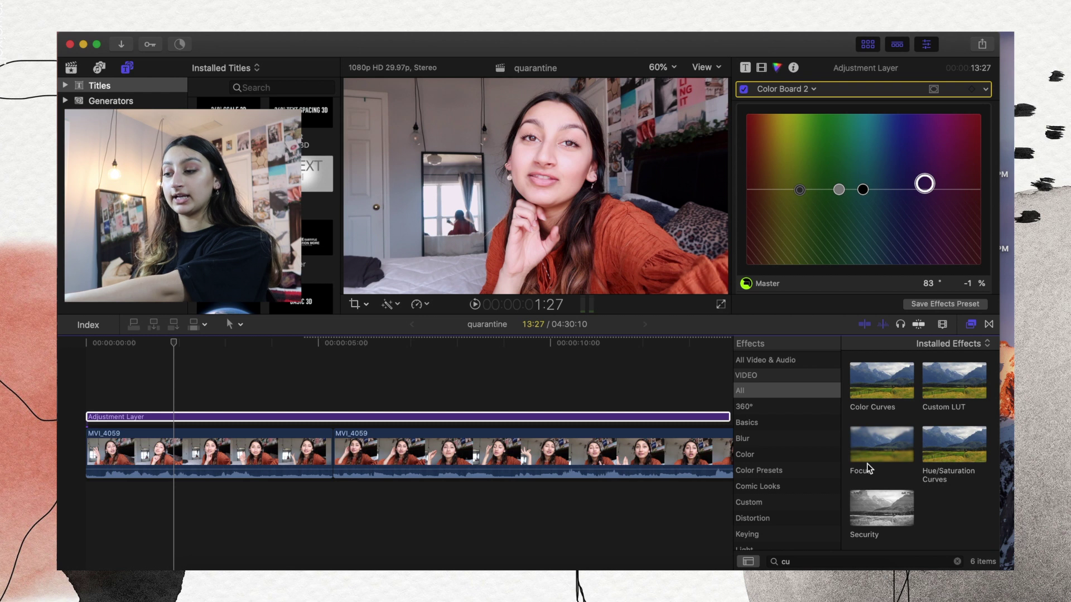
Search the video effects for "ml" to locate the saved preset, and clear the search.
{"action": "left_click", "coordinate": [818, 560]}
{"action": "key", "text": "BackSpace"}
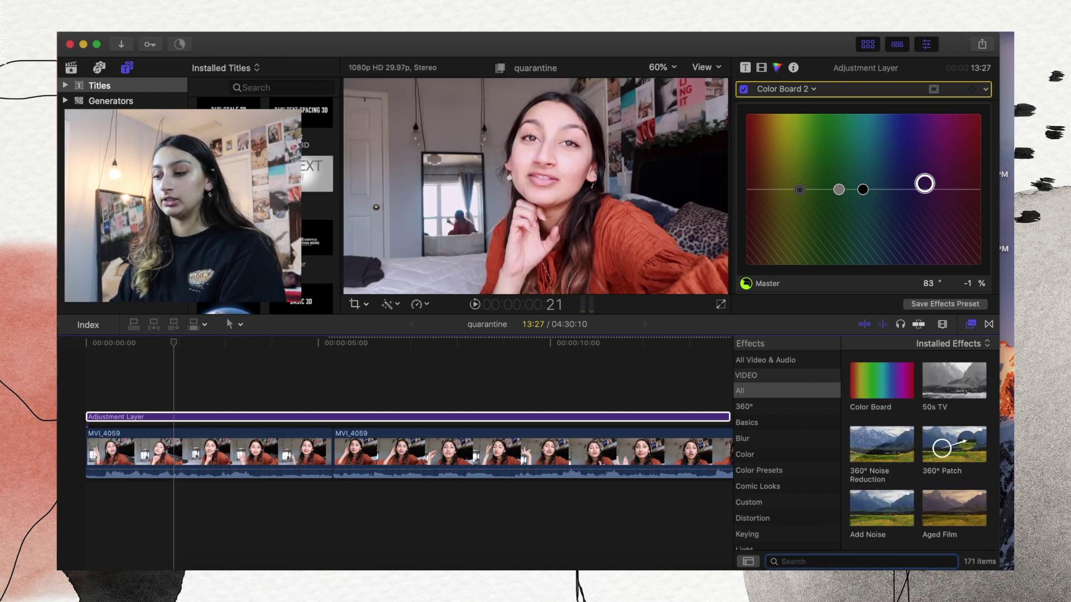
{"action": "type", "text": "ml"}
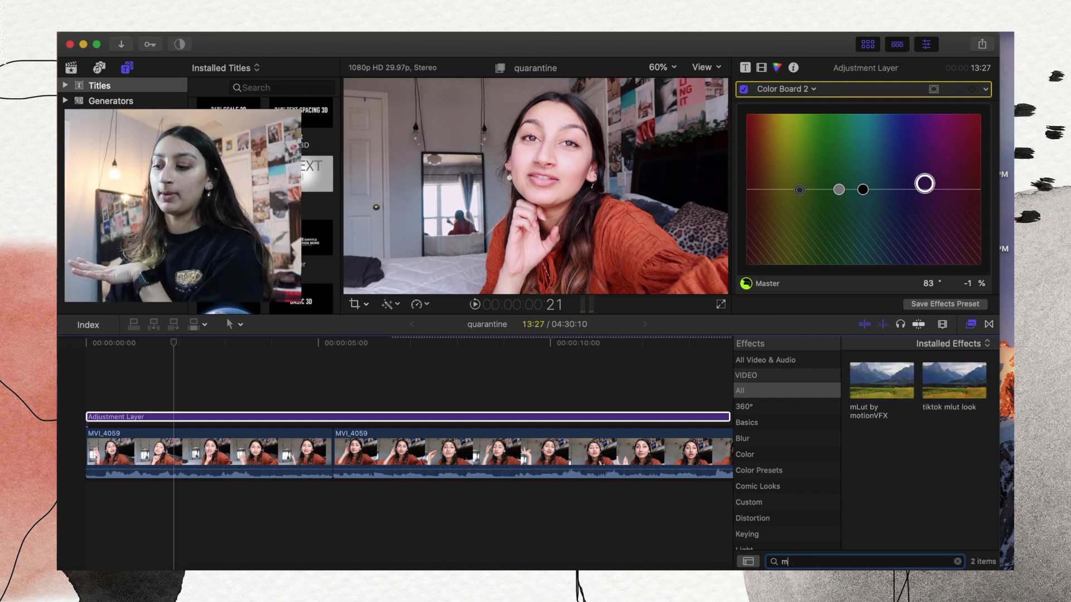
{"action": "key", "text": "BackSpace"}
Compare the picture with and without Color Board 2 on the adjustment layer, leaving it enabled.
{"action": "left_click", "coordinate": [514, 417]}
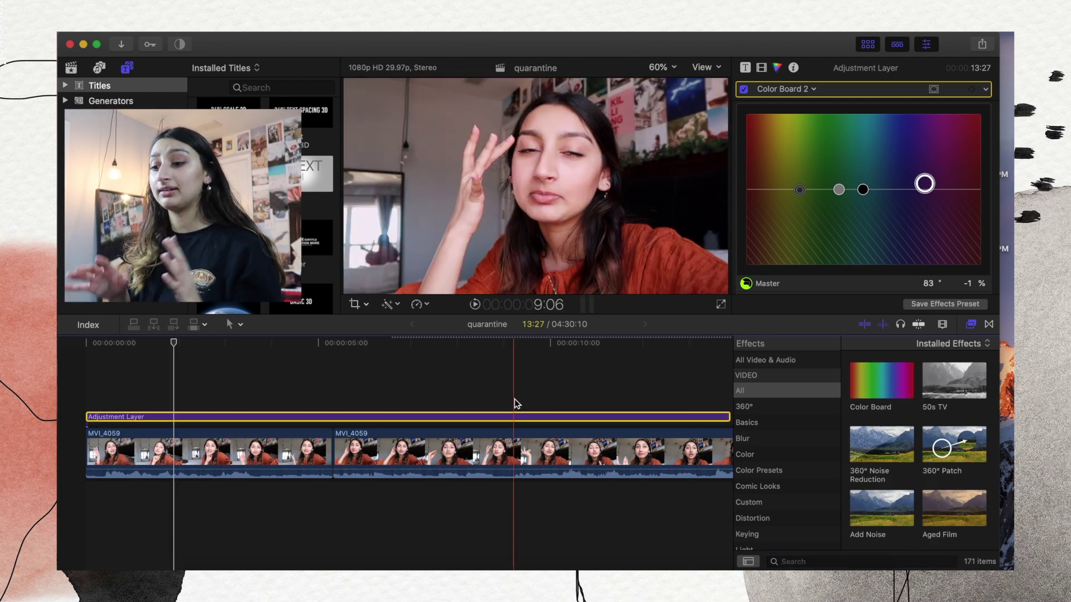
{"action": "left_click", "coordinate": [744, 89]}
{"action": "left_click", "coordinate": [744, 90]}
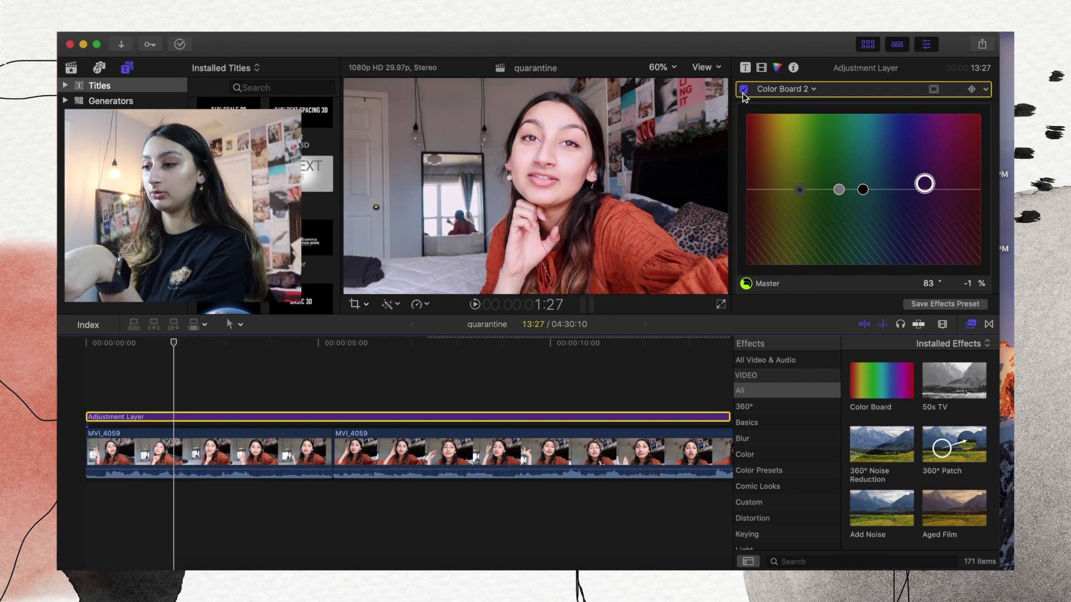
Compare the footage before and after grading by turning all the adjustment layer's effects off and on repeatedly, ending with them enabled.
{"action": "left_click", "coordinate": [761, 68]}
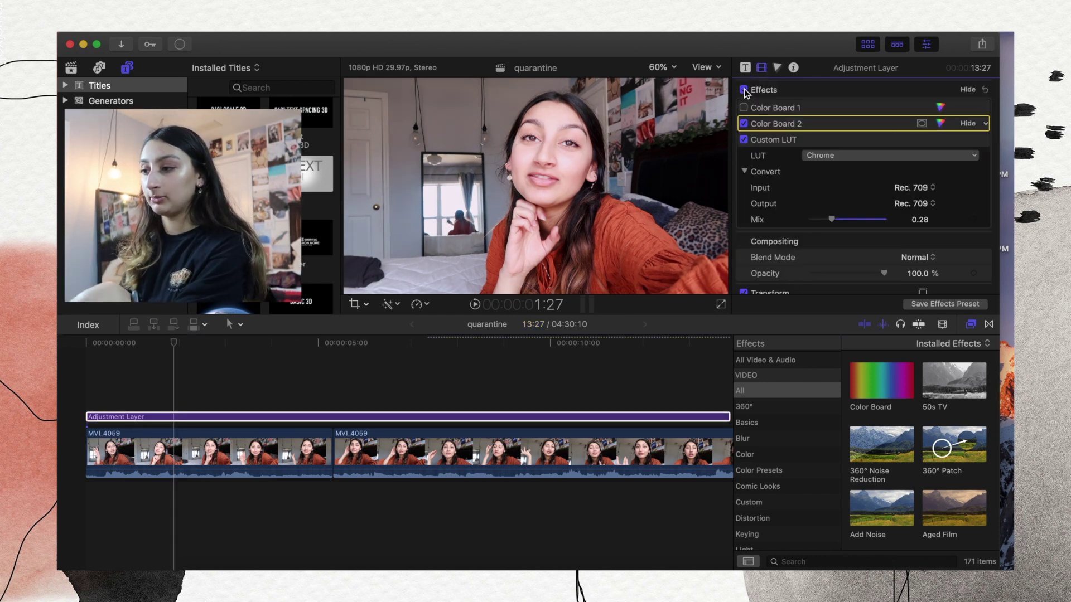
{"action": "left_click", "coordinate": [744, 90]}
{"action": "left_click", "coordinate": [744, 89]}
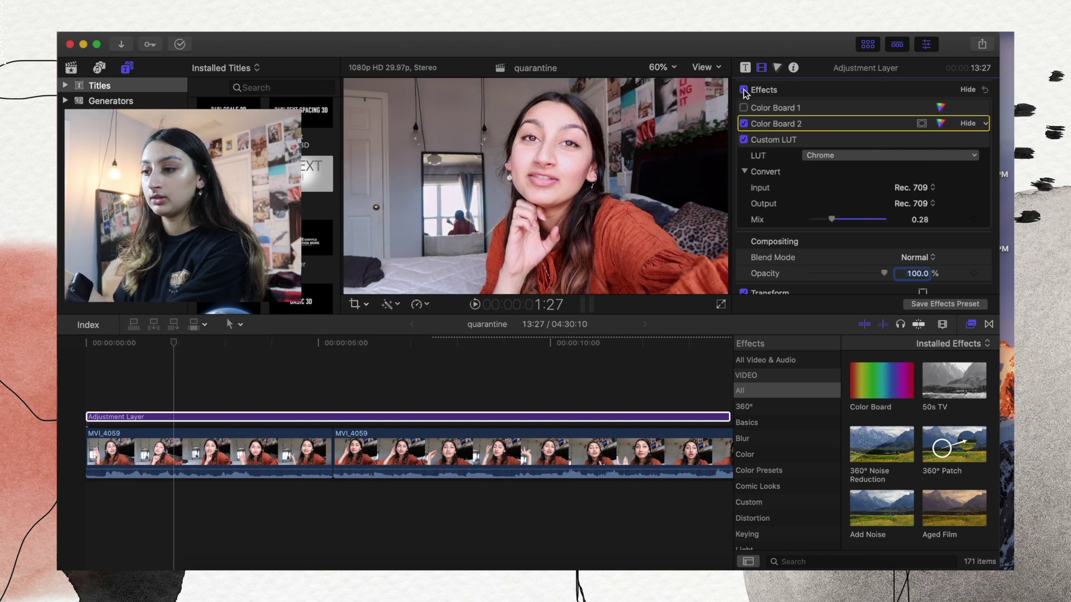
{"action": "left_click", "coordinate": [744, 90]}
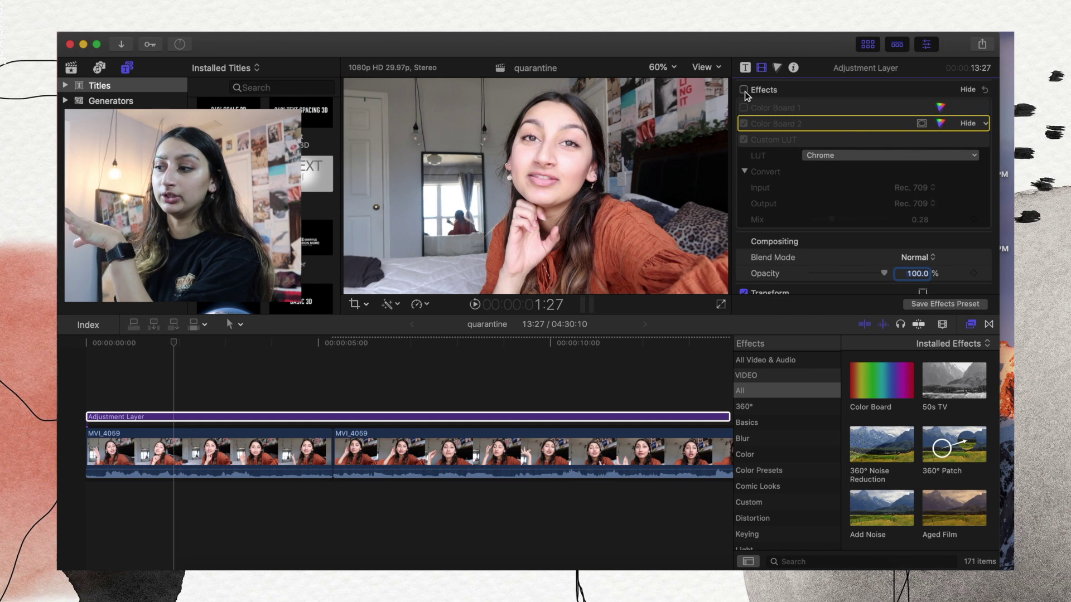
{"action": "left_click", "coordinate": [744, 90]}
{"action": "left_click", "coordinate": [744, 90]}
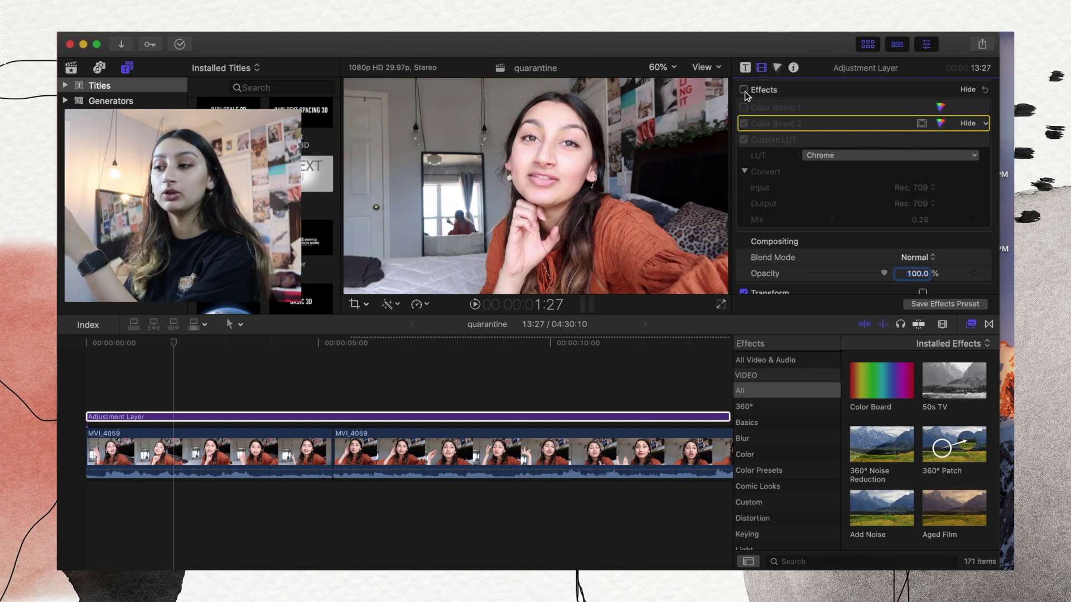
{"action": "left_click", "coordinate": [744, 90]}
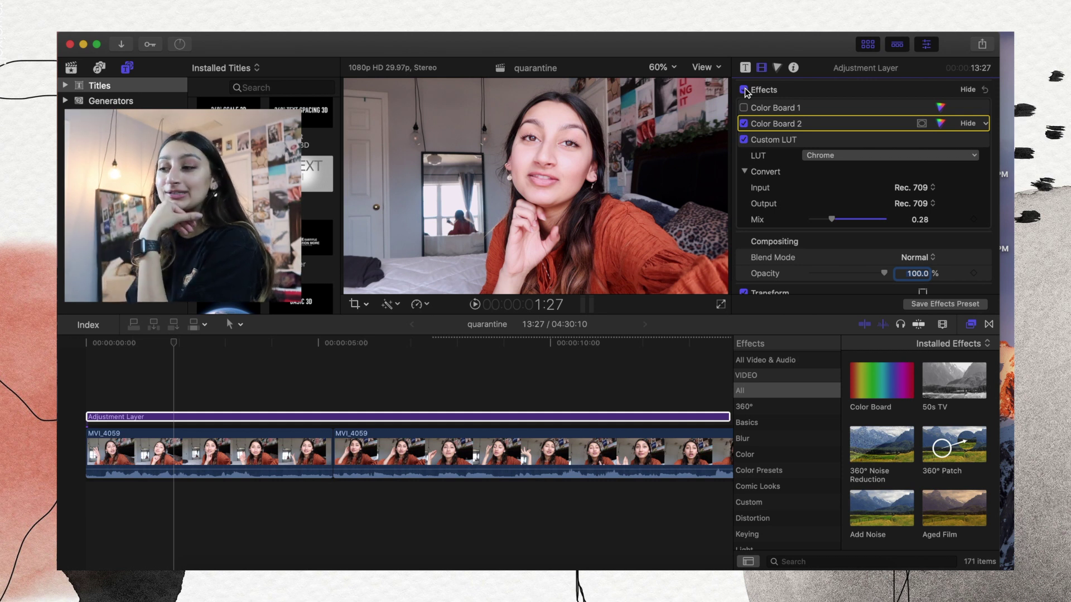
{"action": "left_click", "coordinate": [744, 90]}
{"action": "left_click", "coordinate": [744, 89]}
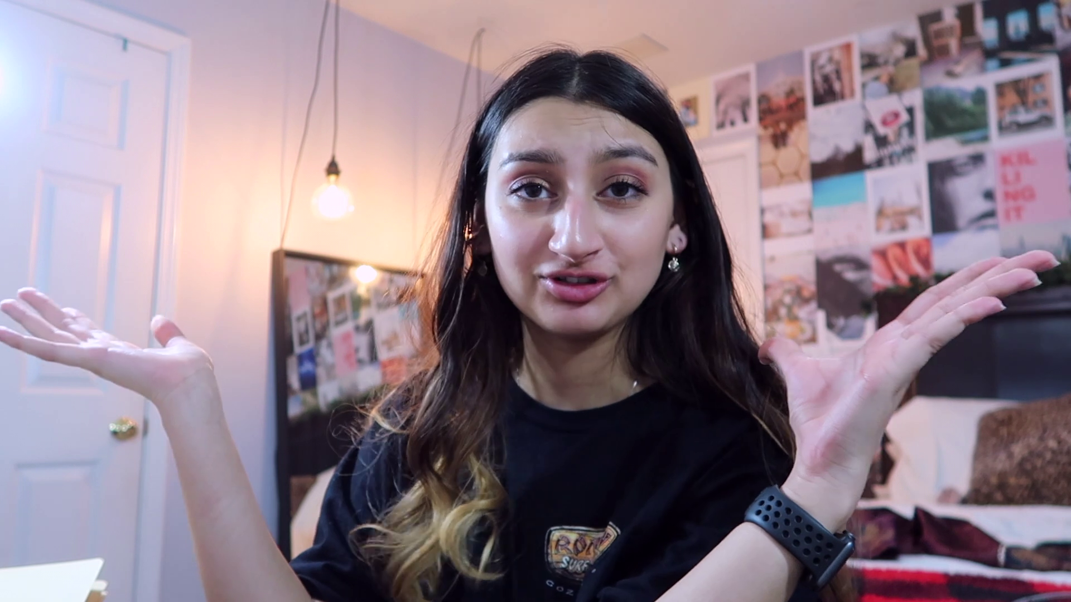